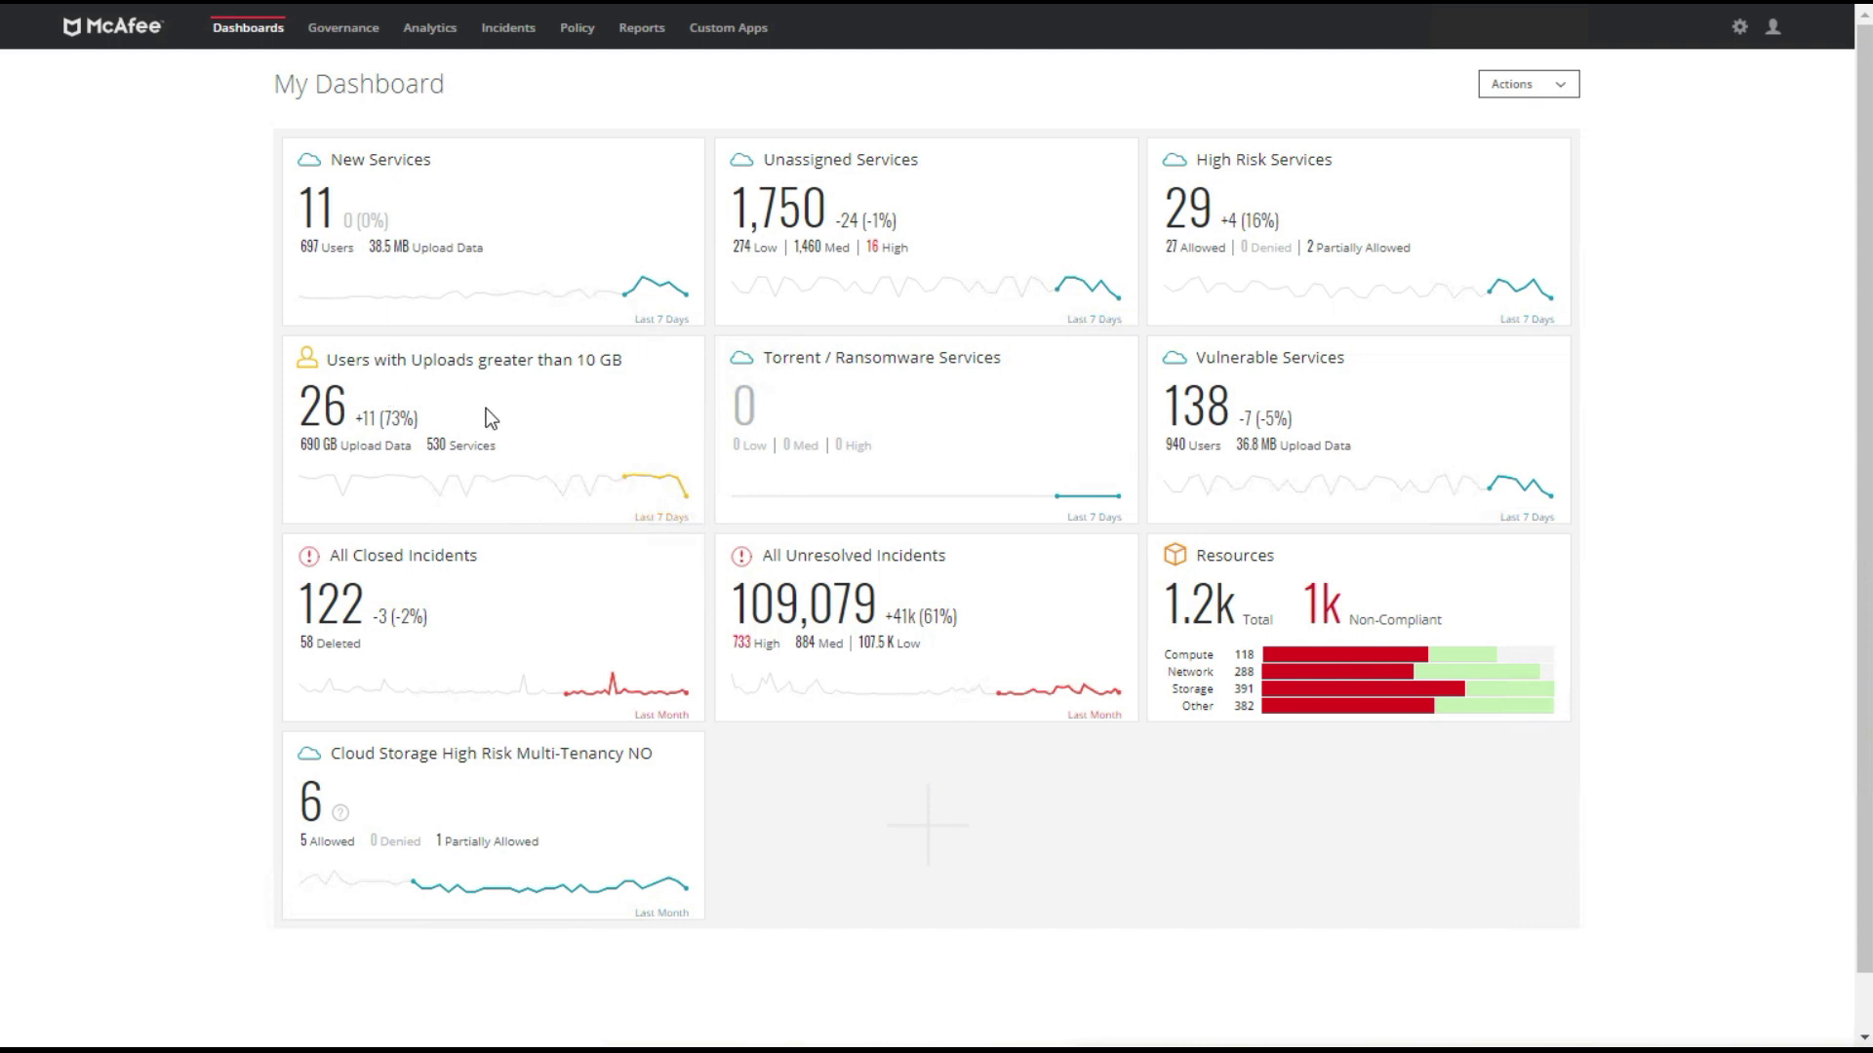
Step: Open the Users view from the 'Users with Uploads greater than 10 GB' dashboard tile
click(449, 361)
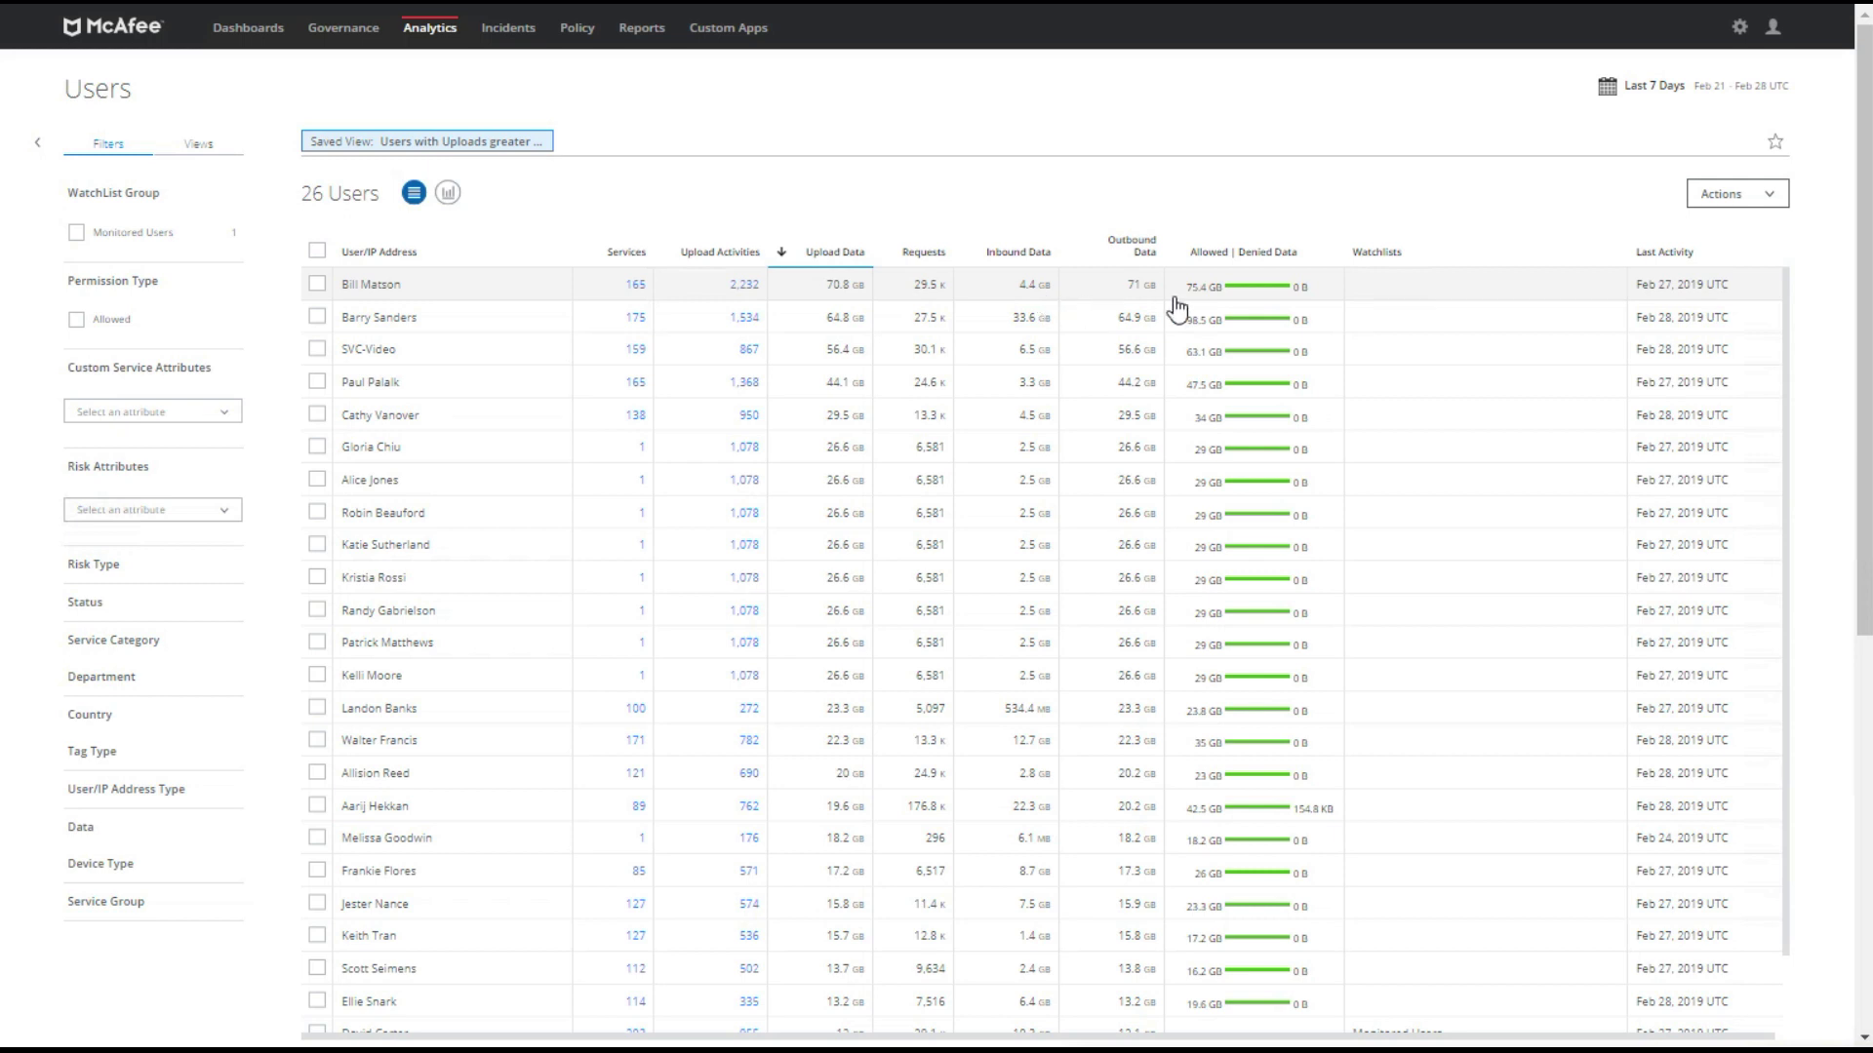
Step: Show the details panel for the top uploader among the 26 listed users
click(376, 289)
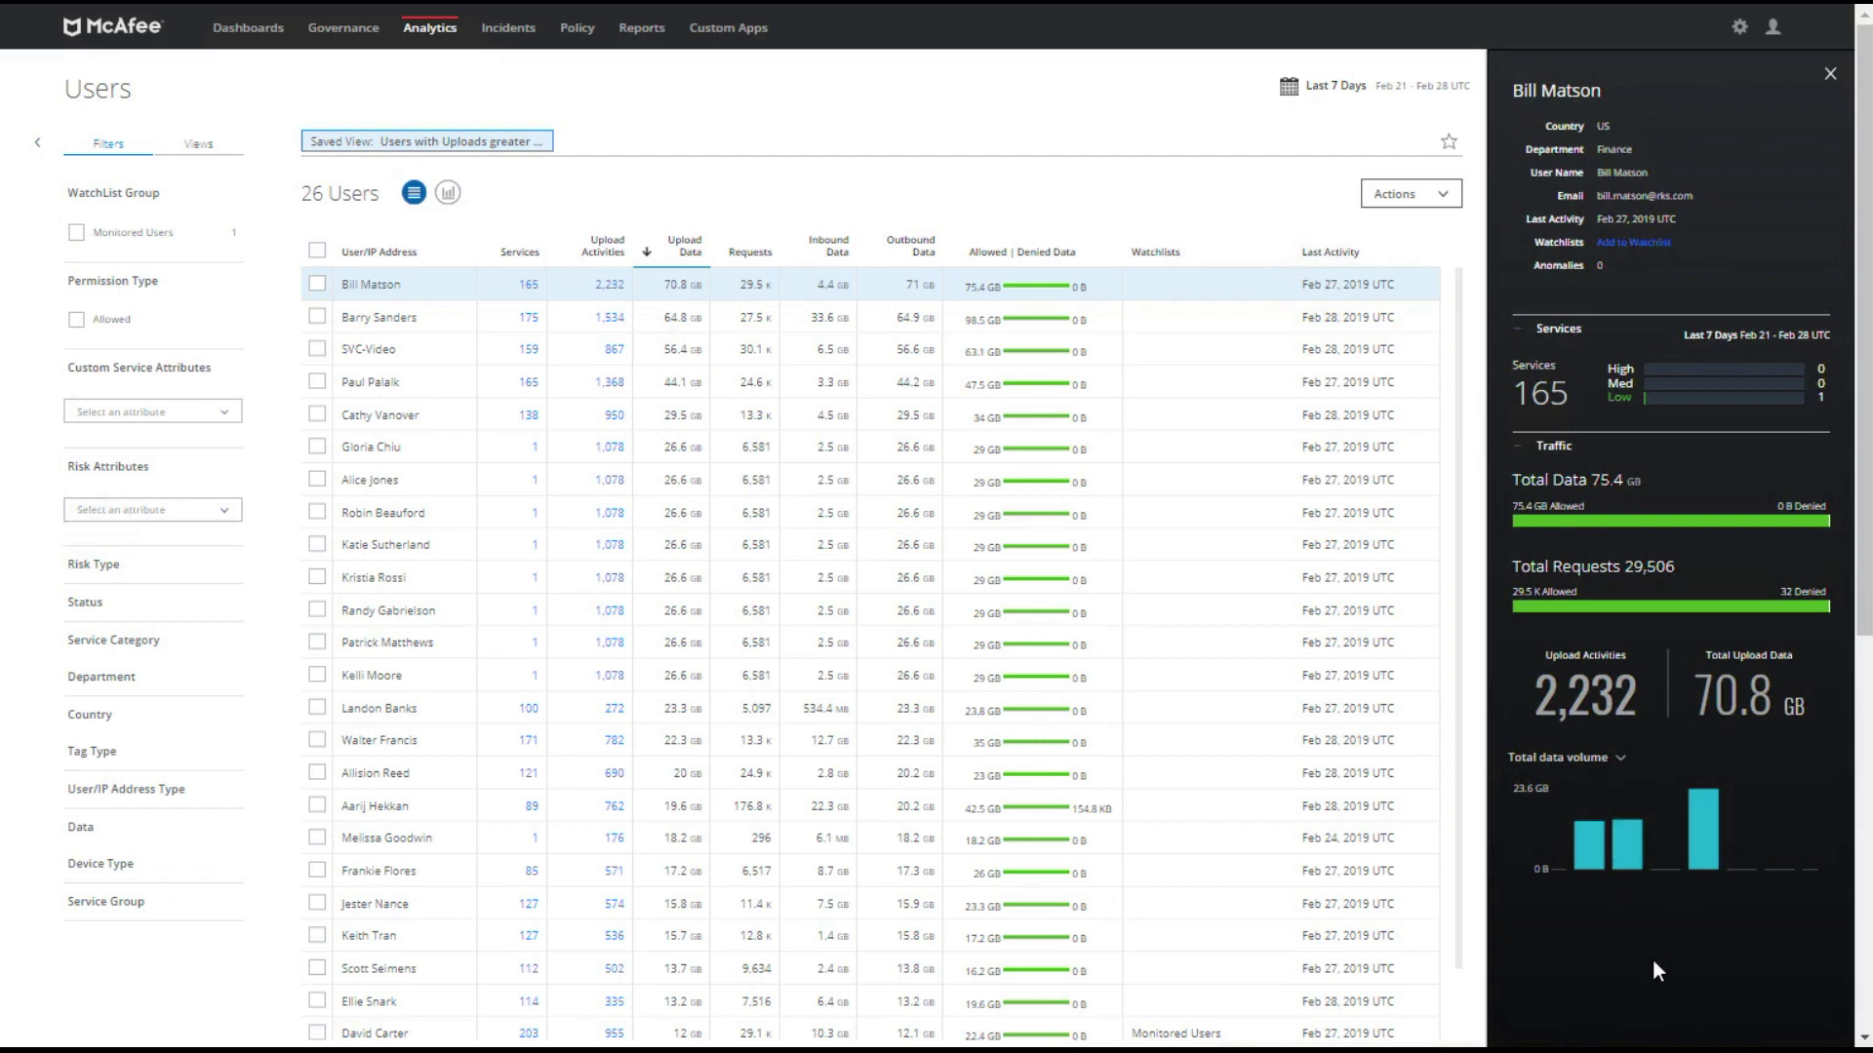
Step: Close the user panel and open the High Risk Services list from the dashboard
click(1830, 74)
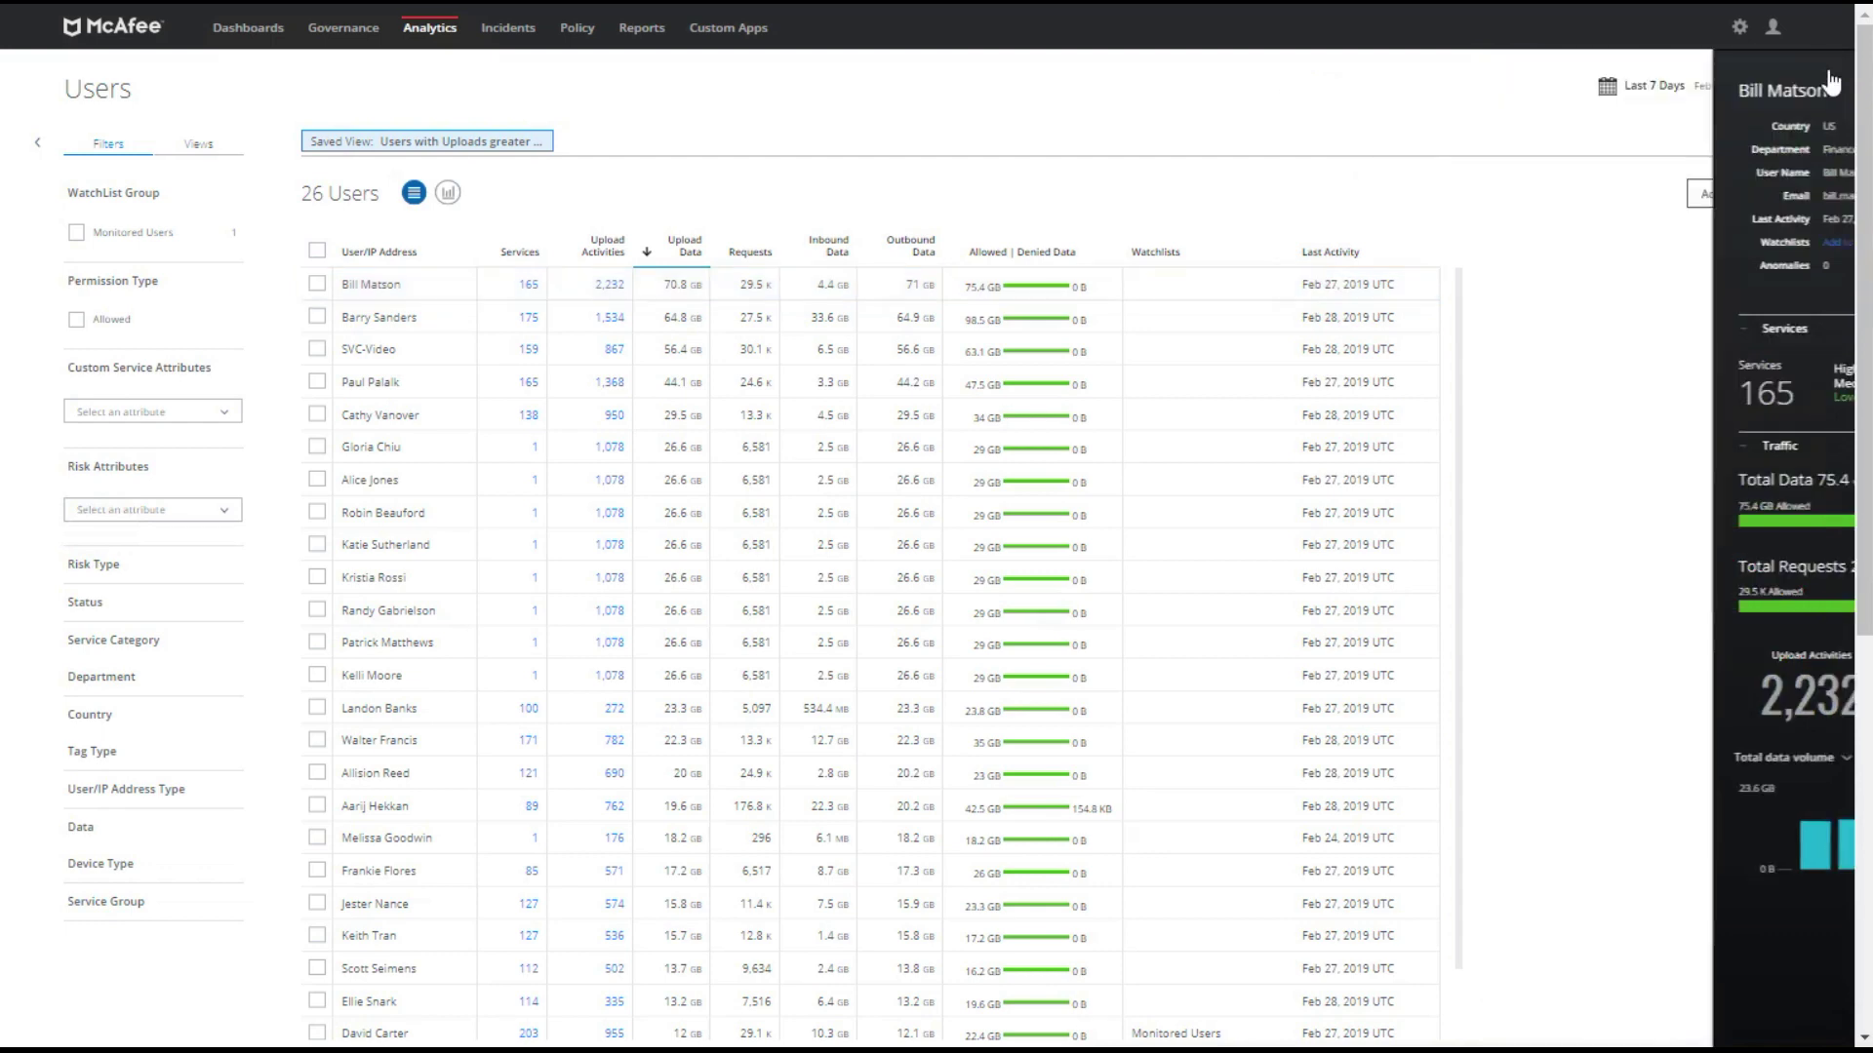
click(249, 29)
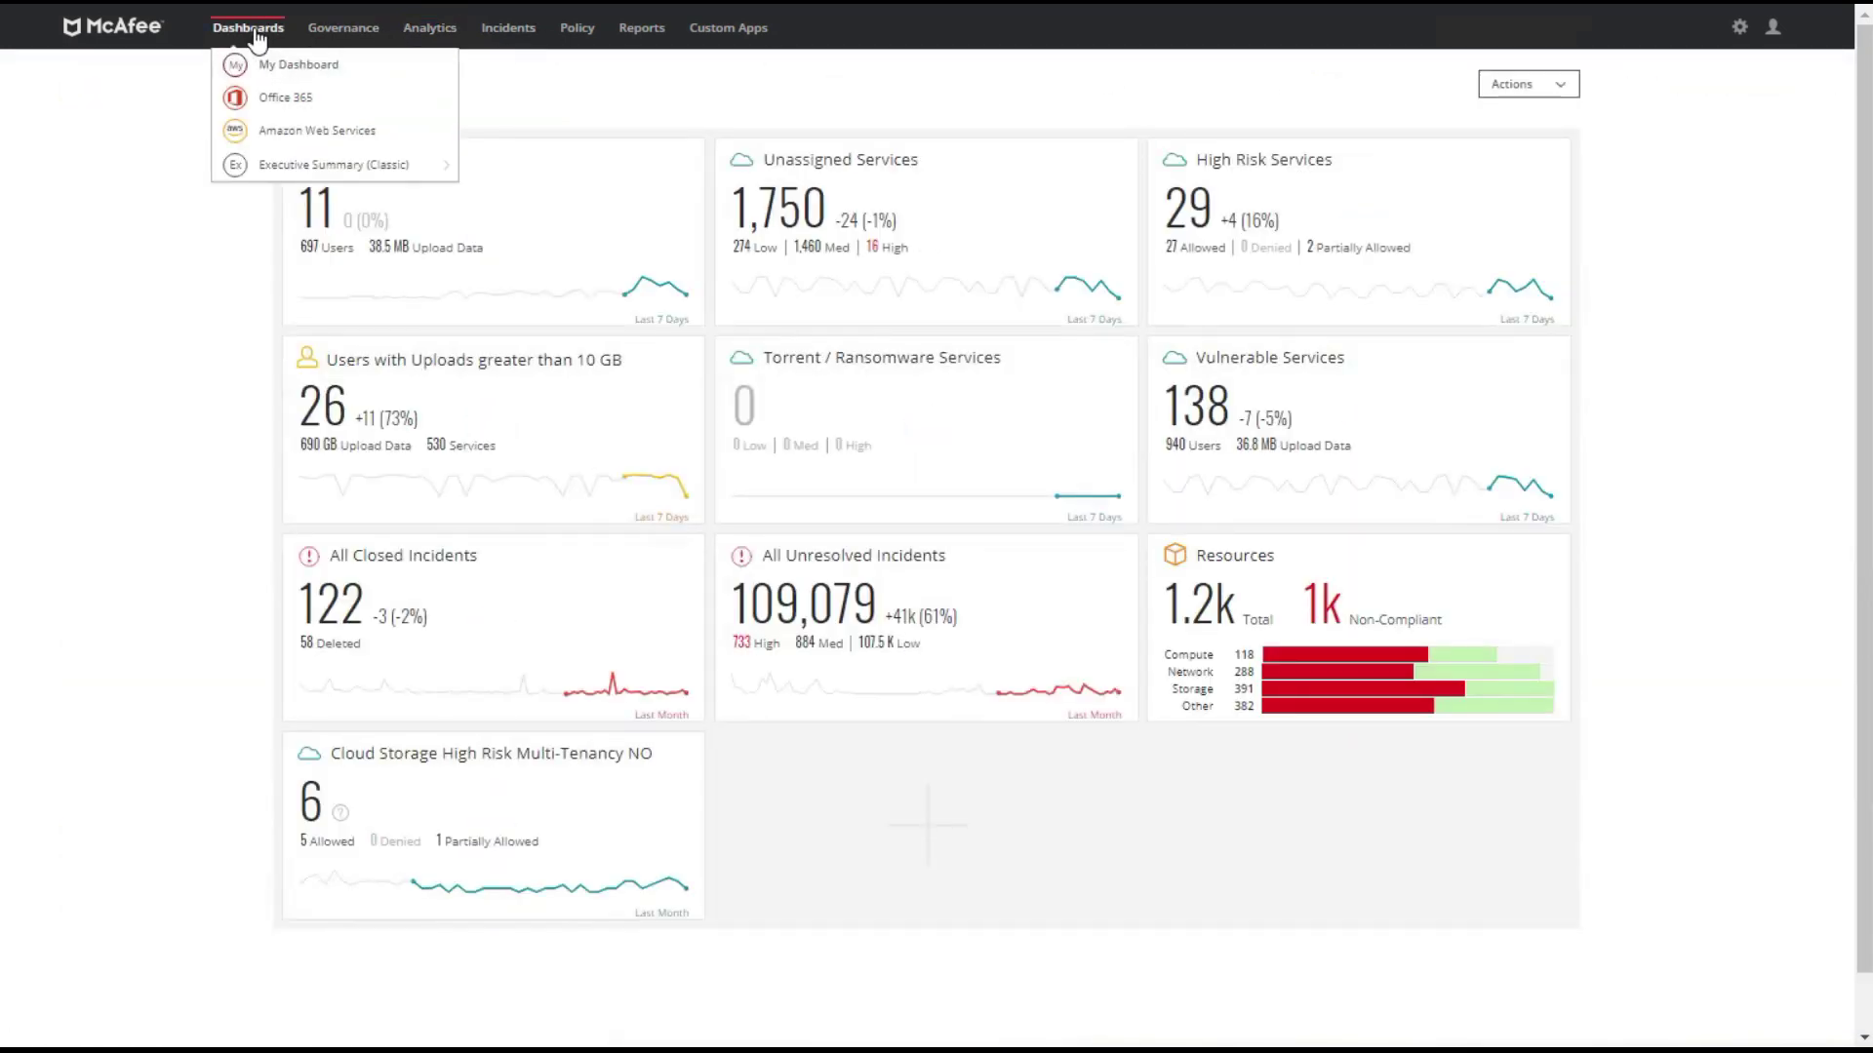
click(1283, 162)
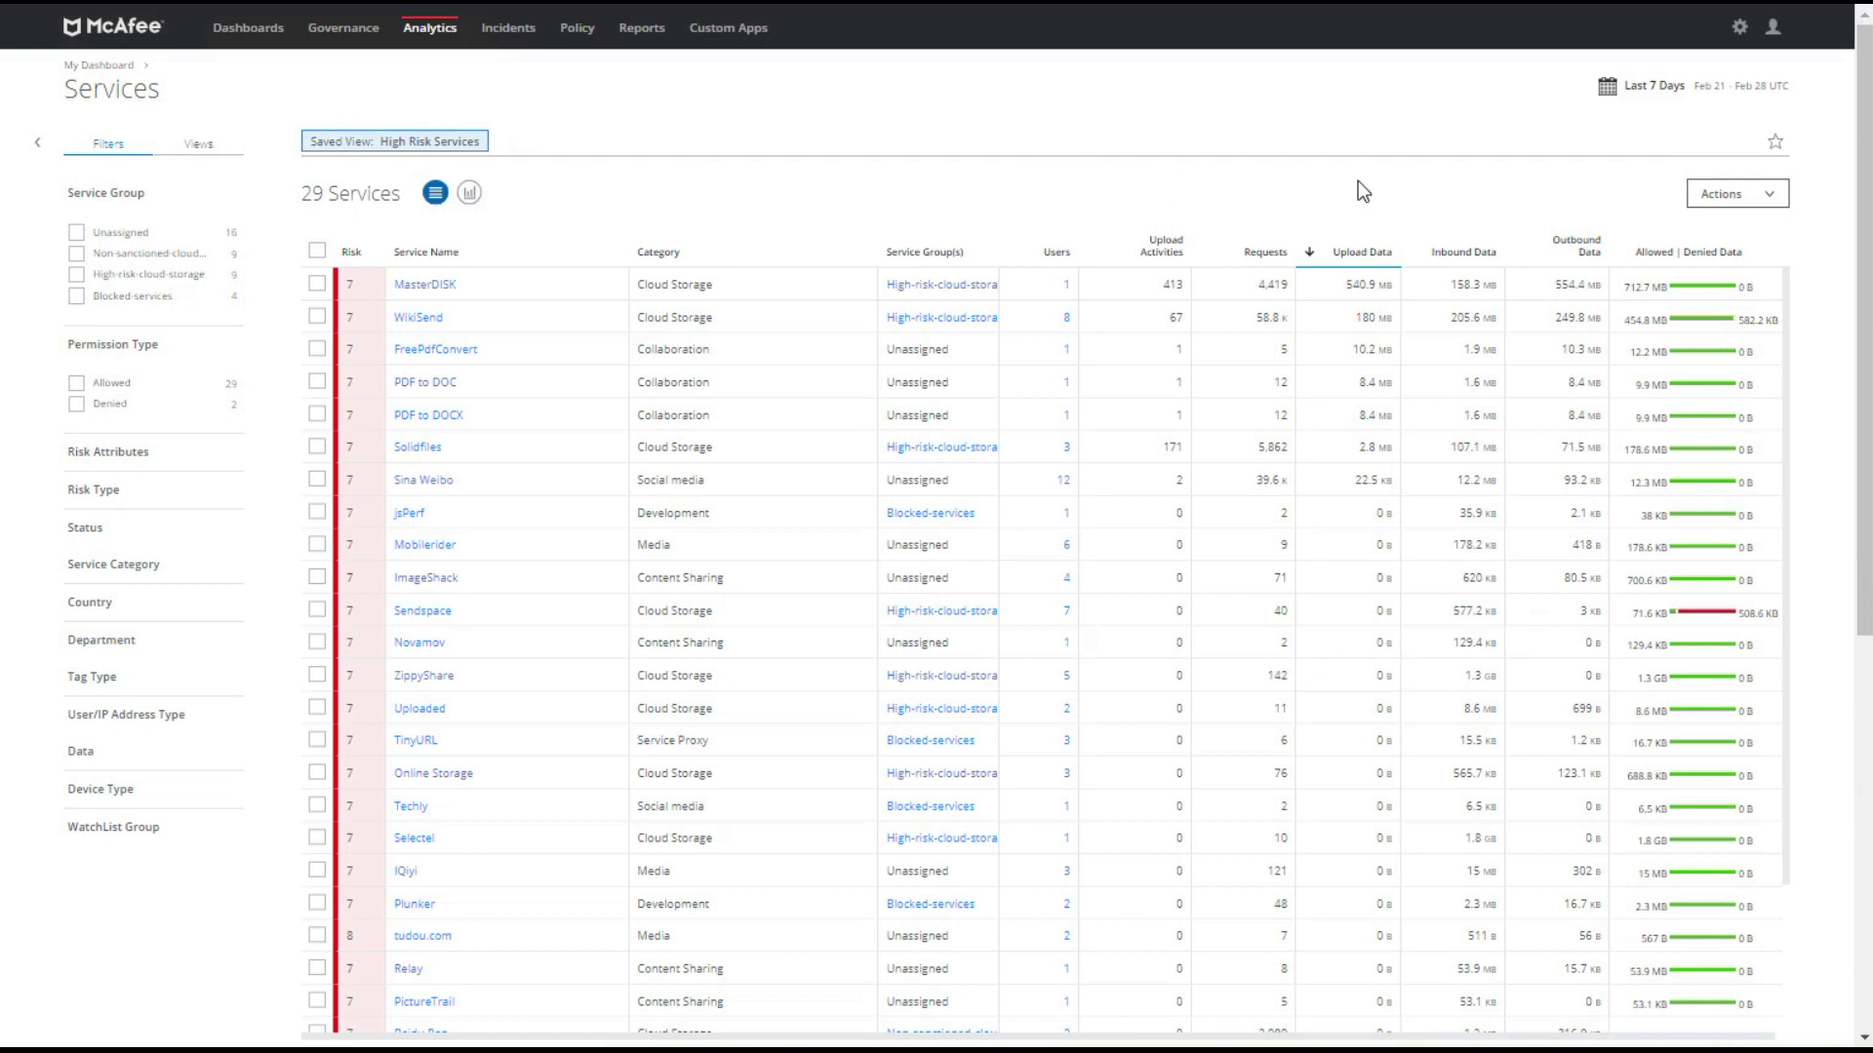
Step: Set the Services date range to the Last Month preset
click(1635, 91)
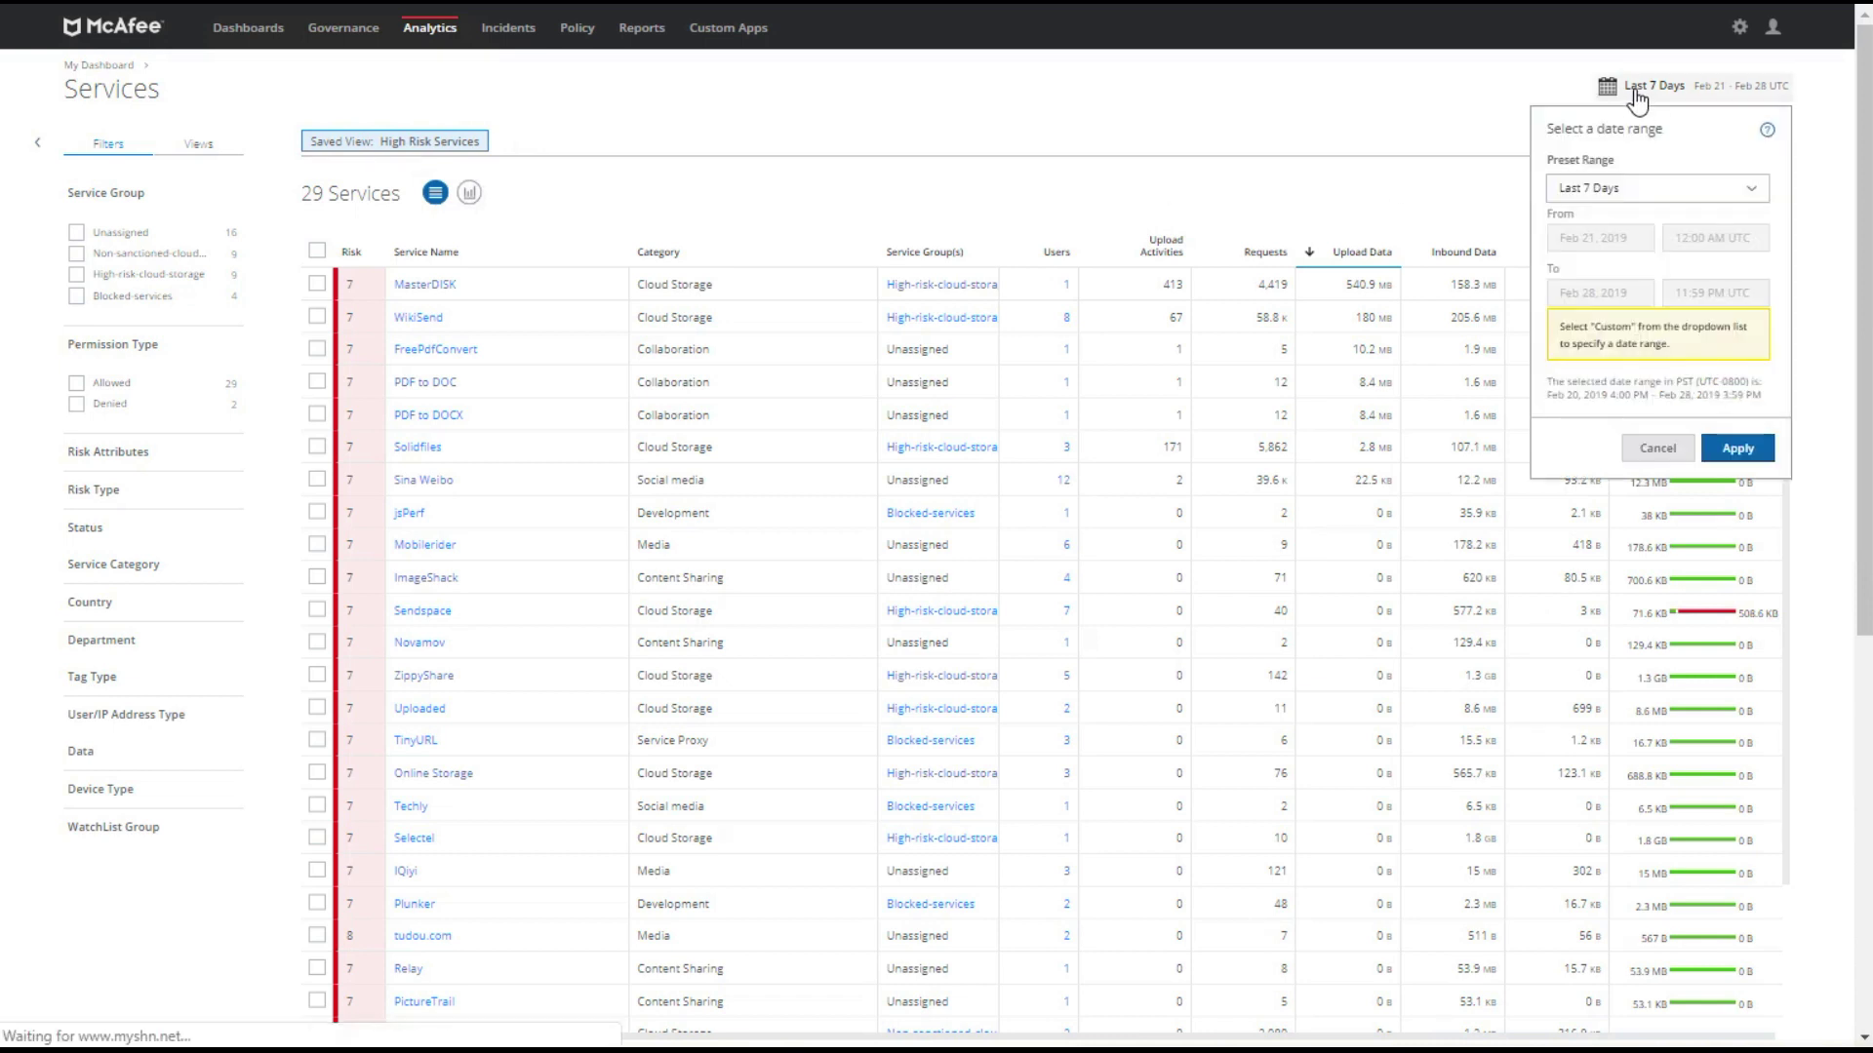
click(1646, 191)
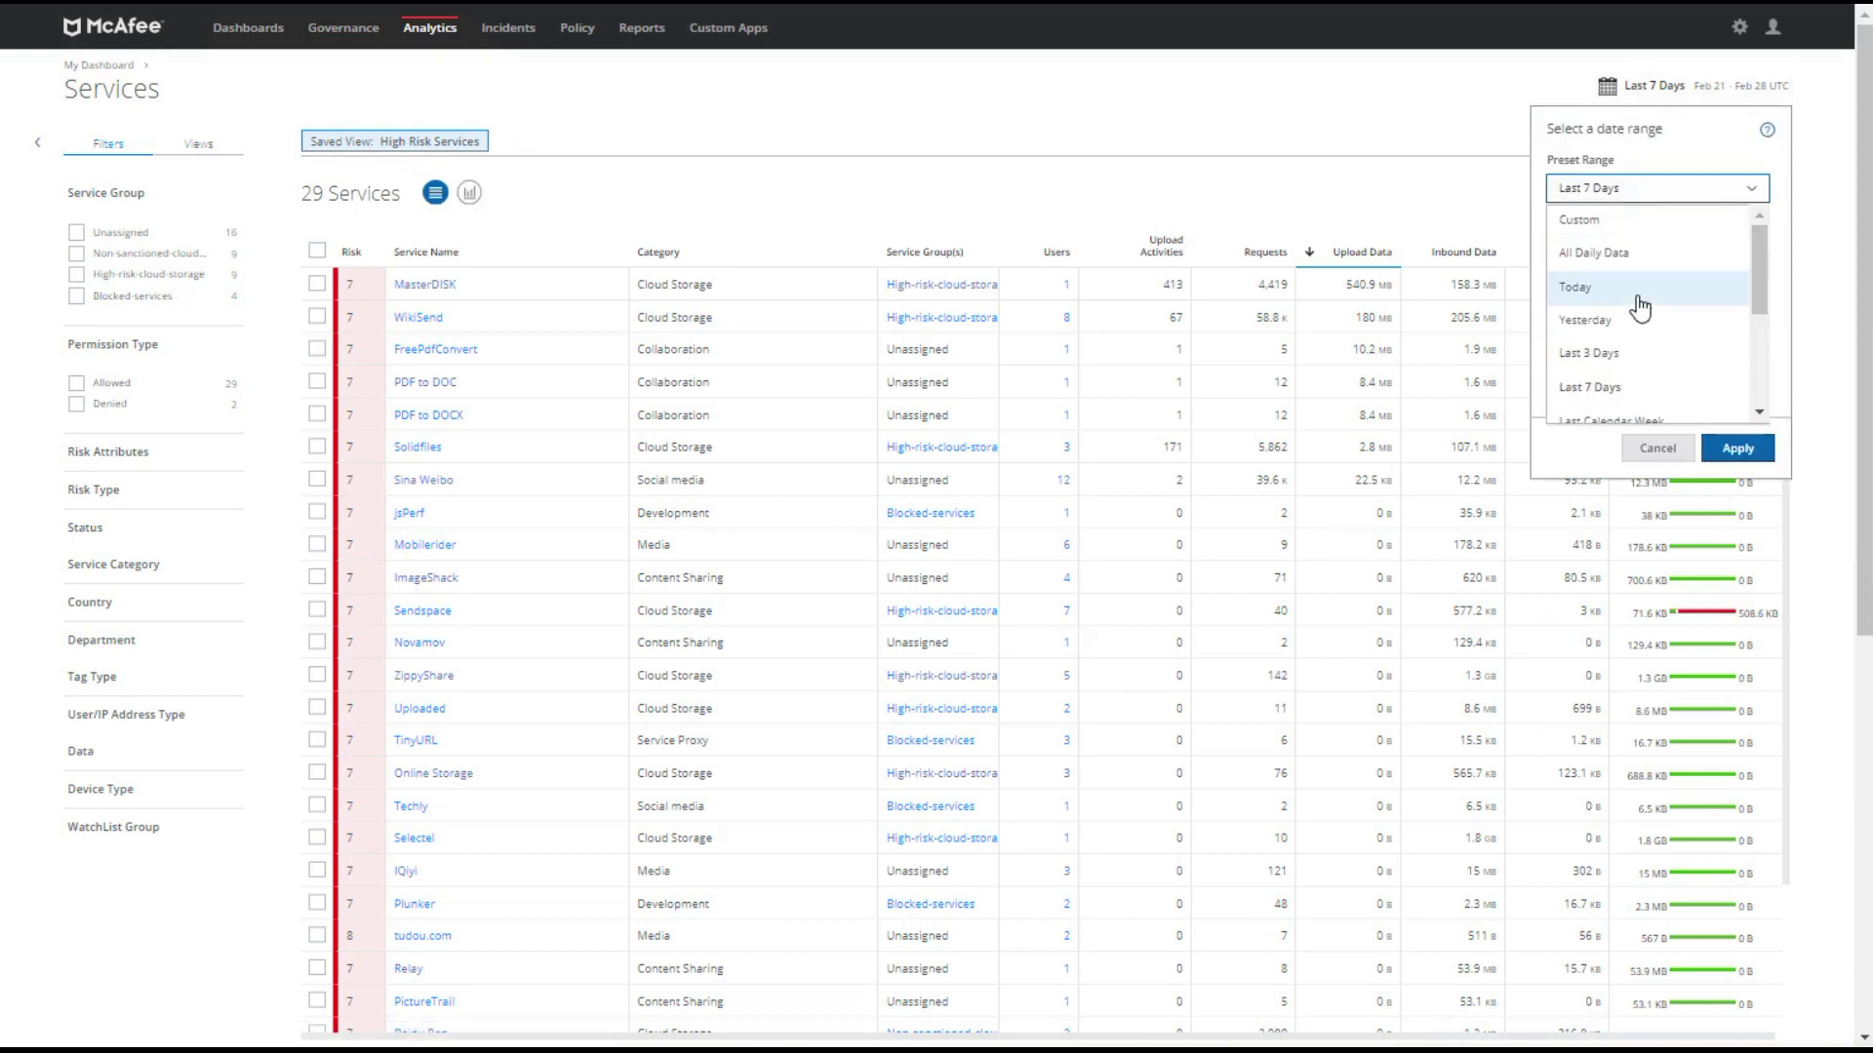
scroll(1639, 310, down, 3)
click(1618, 271)
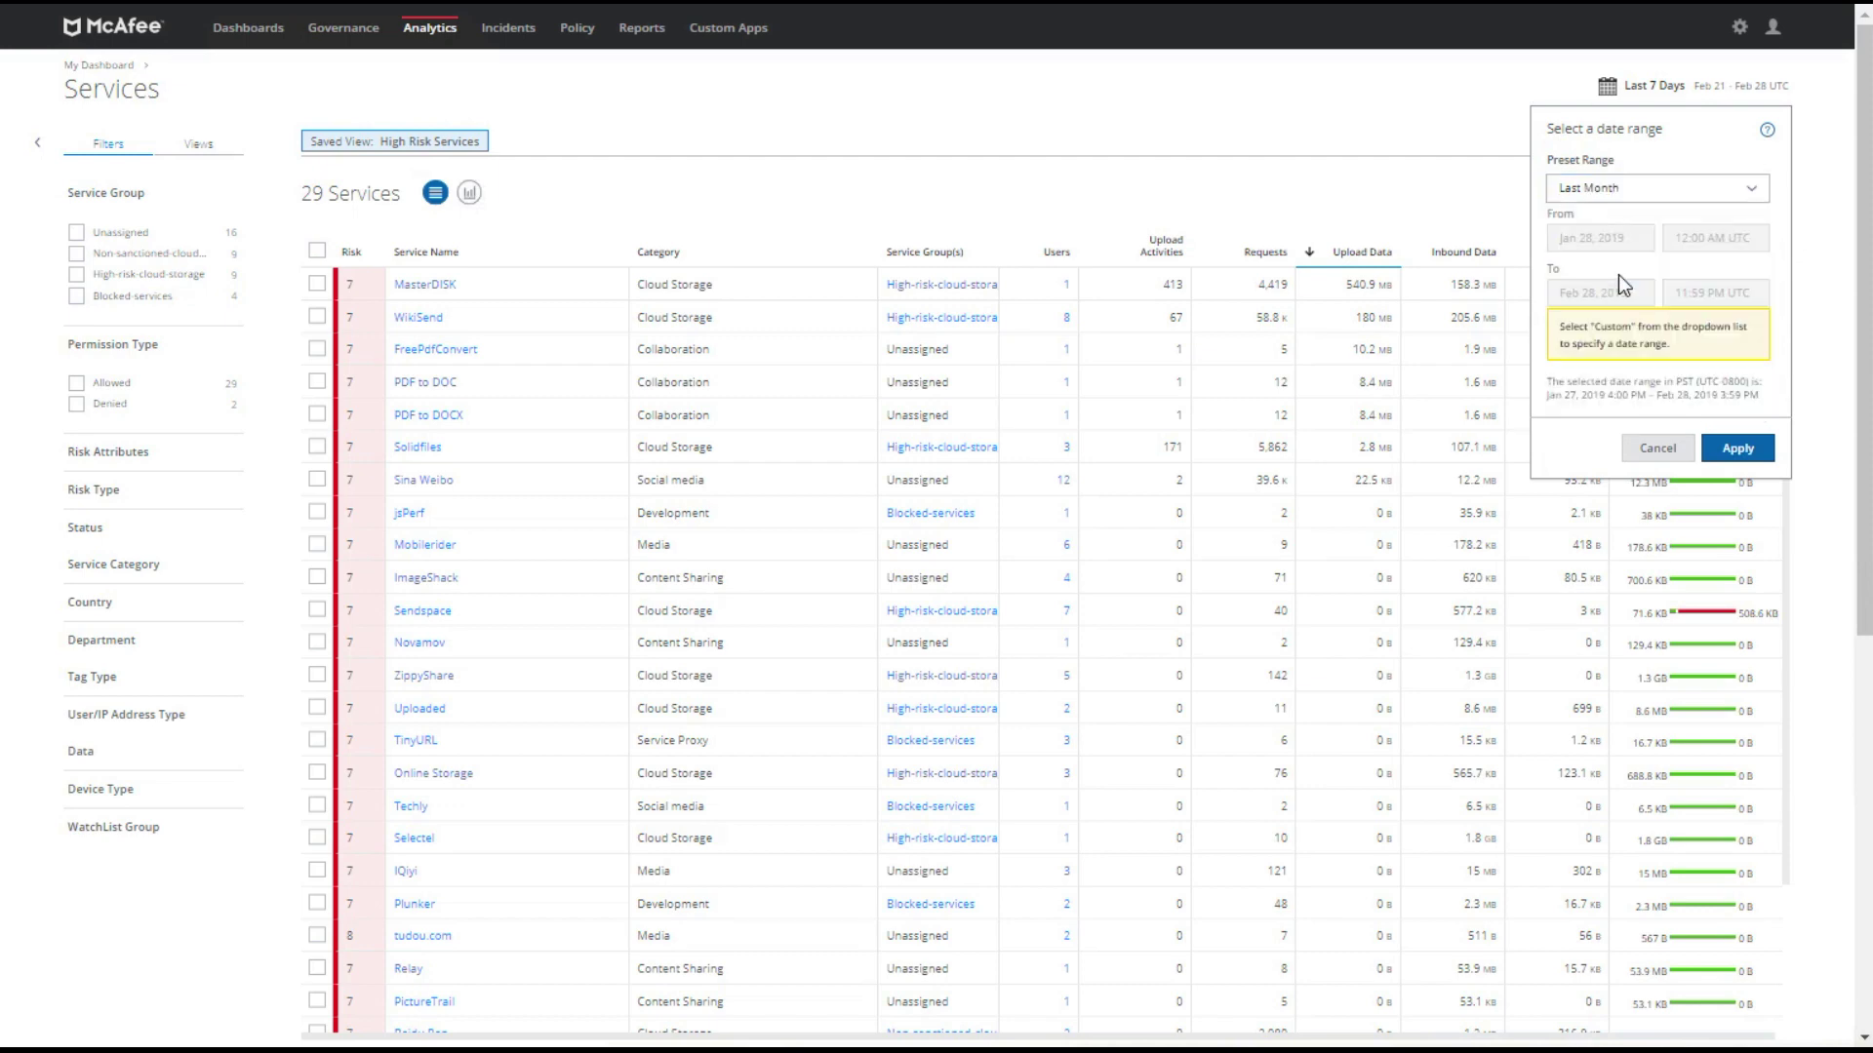
click(1739, 455)
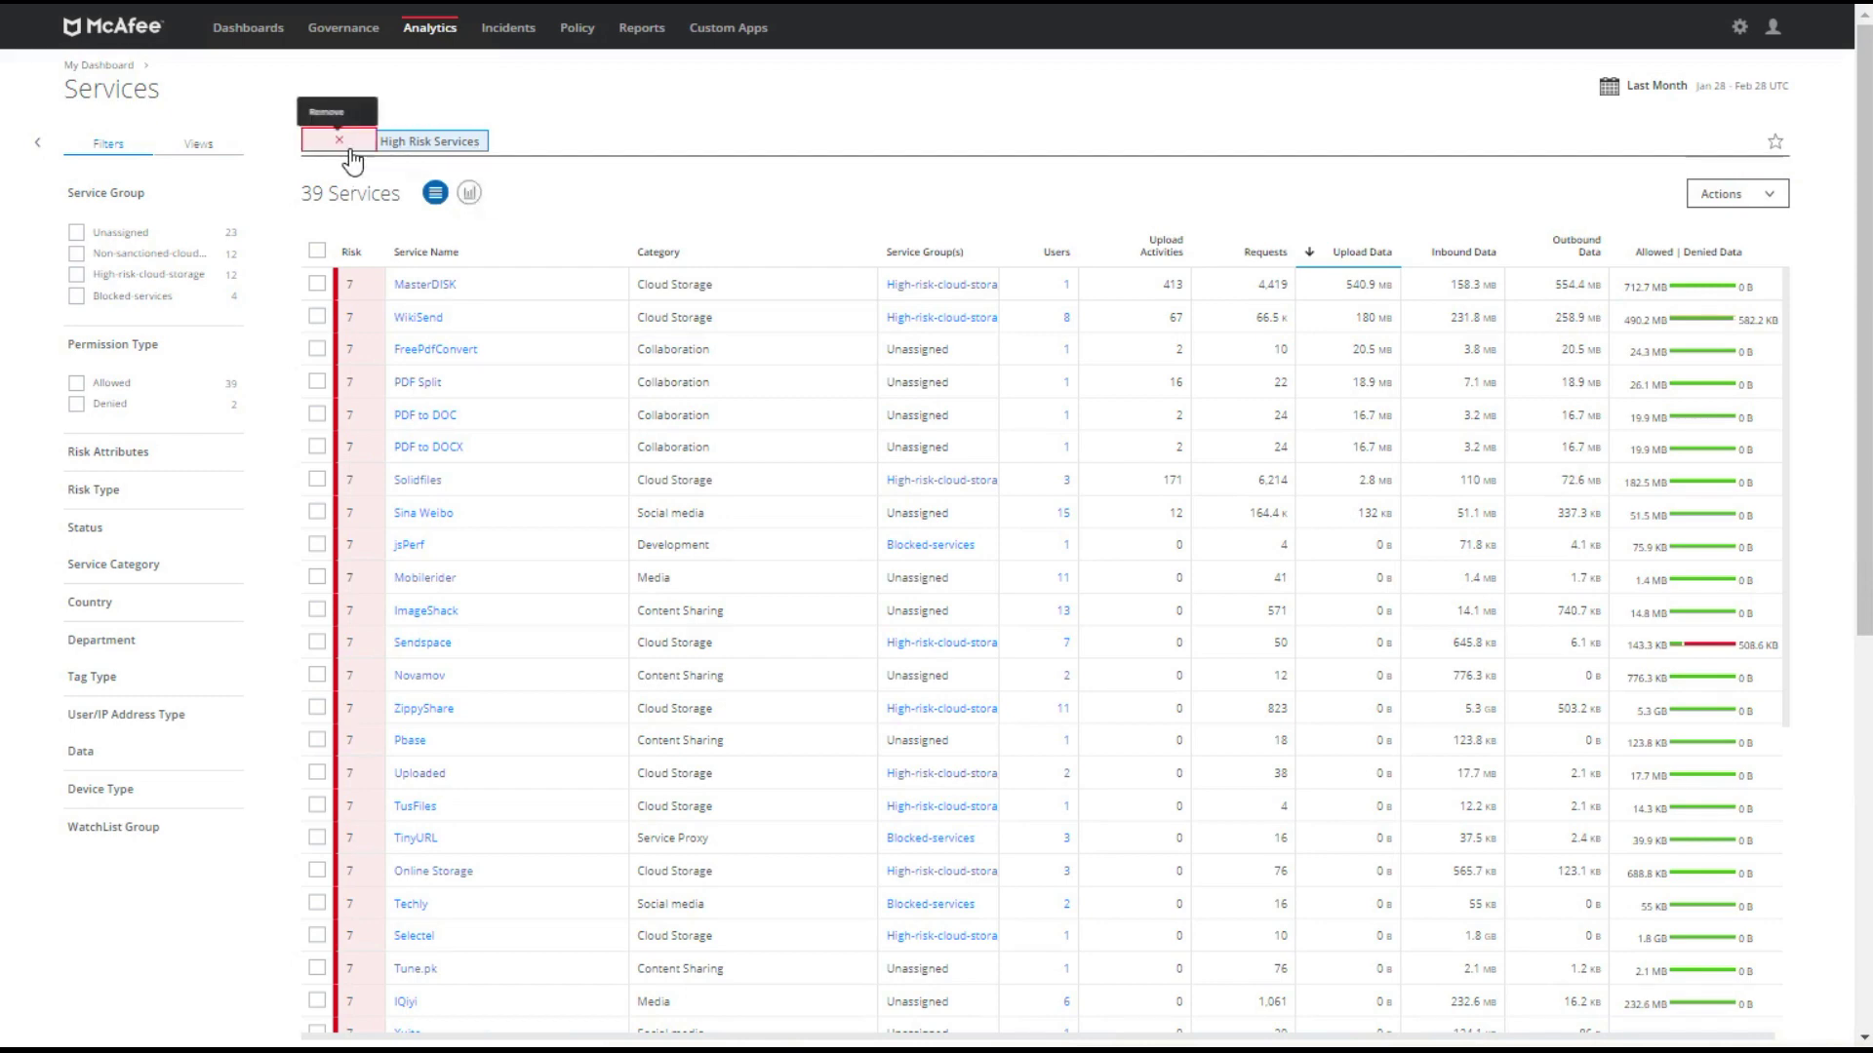
Step: Remove the High Risk Services saved view and search filters for 'high risk'
click(352, 151)
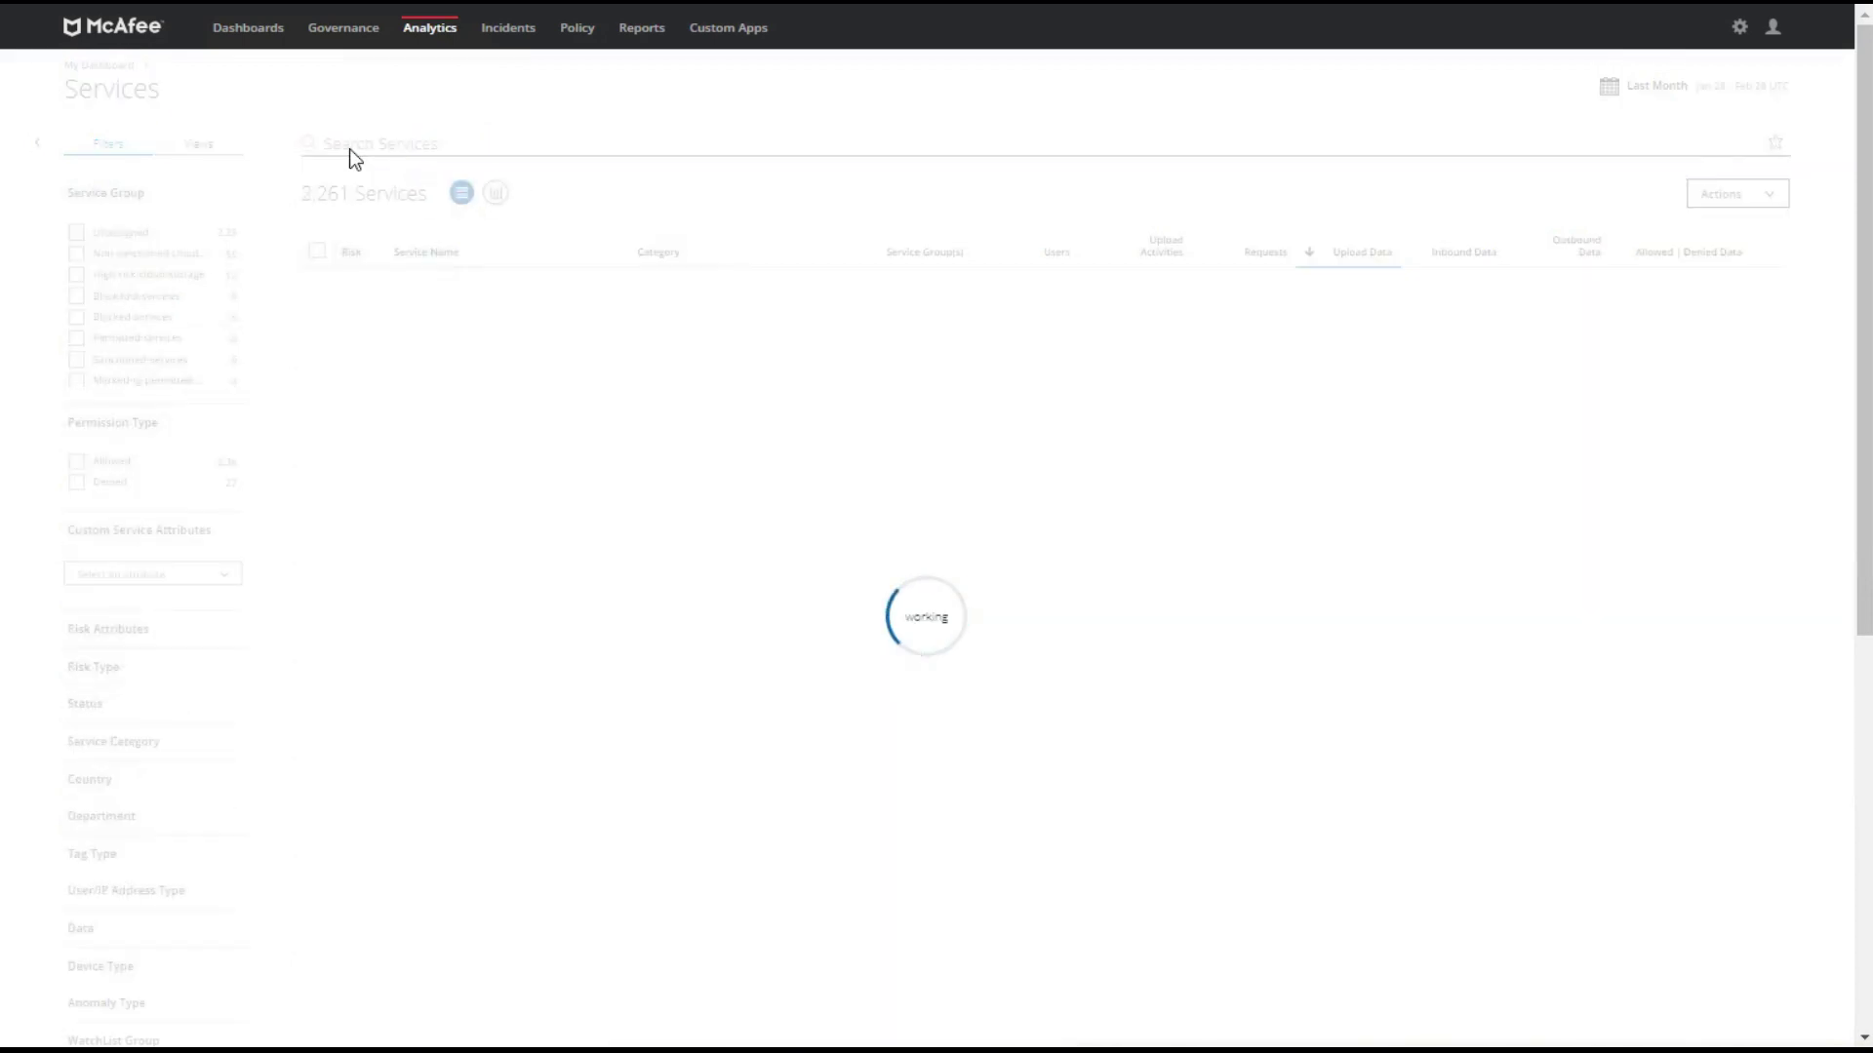
text(ro)
key(BackSpace)
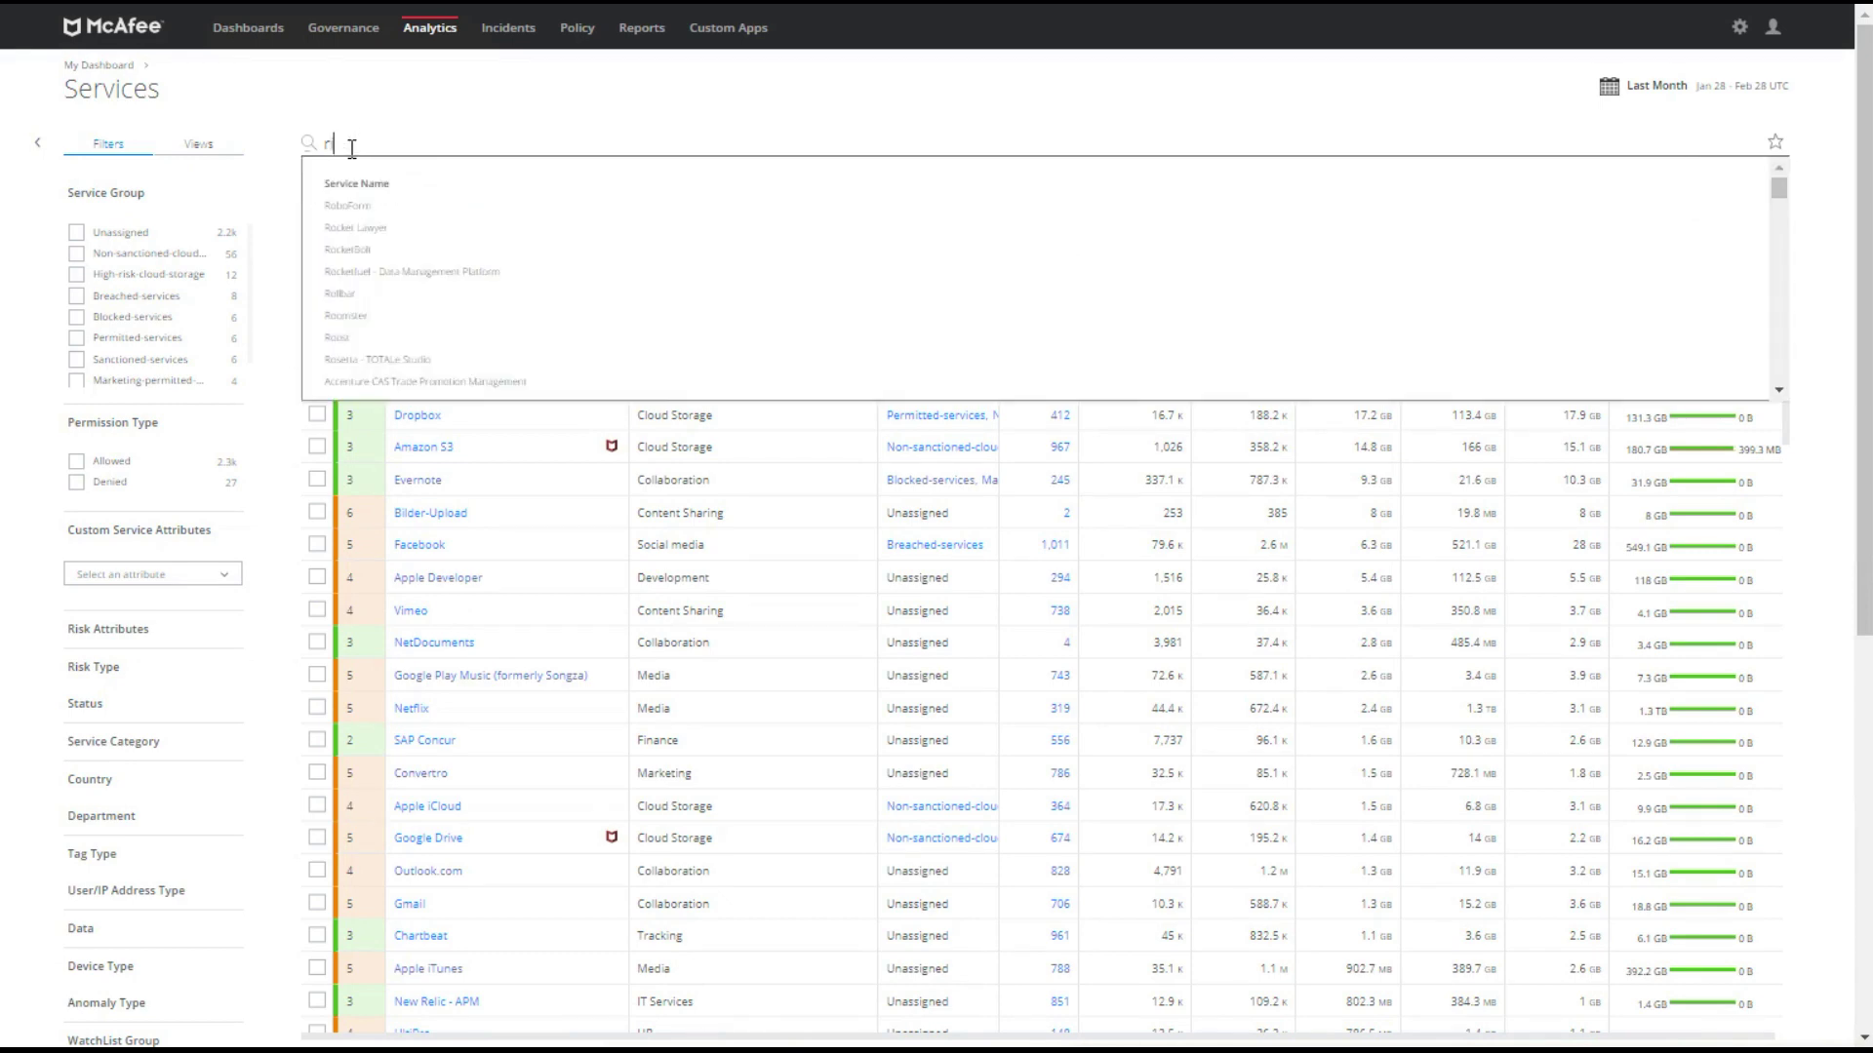
key(BackSpace)
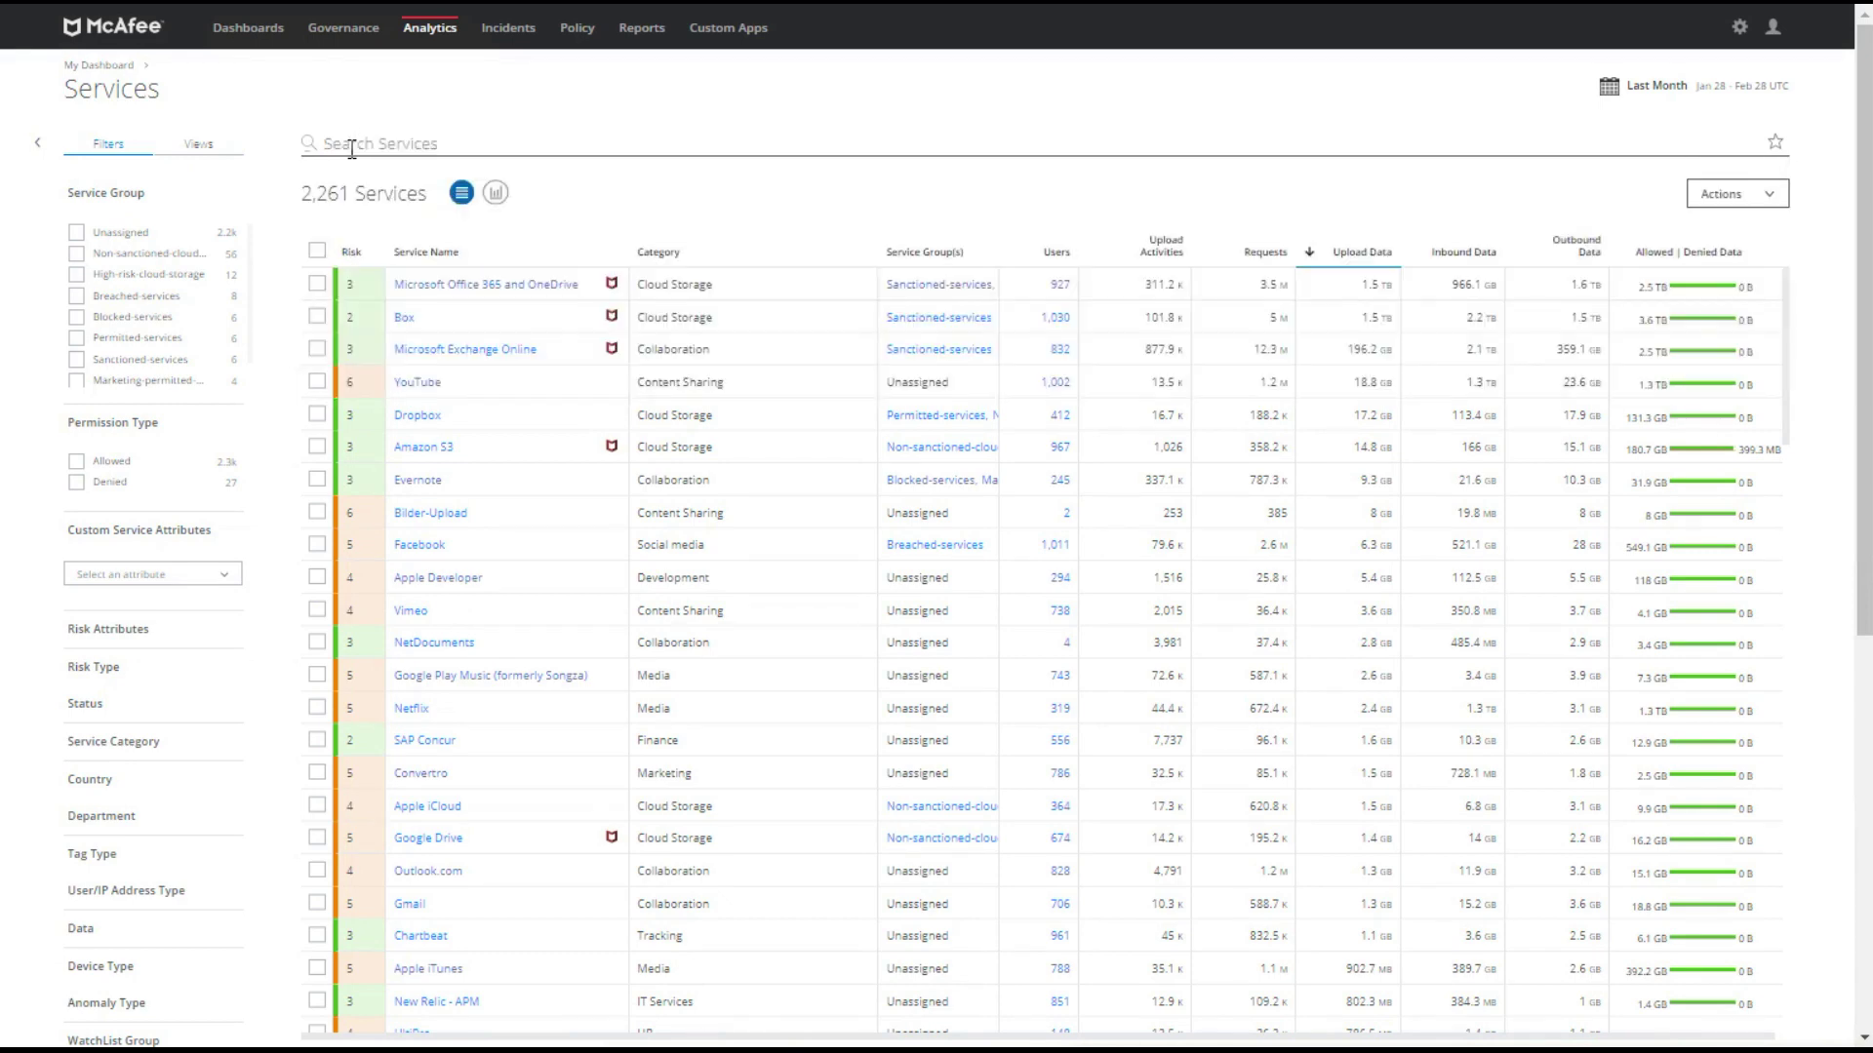
text(high risk)
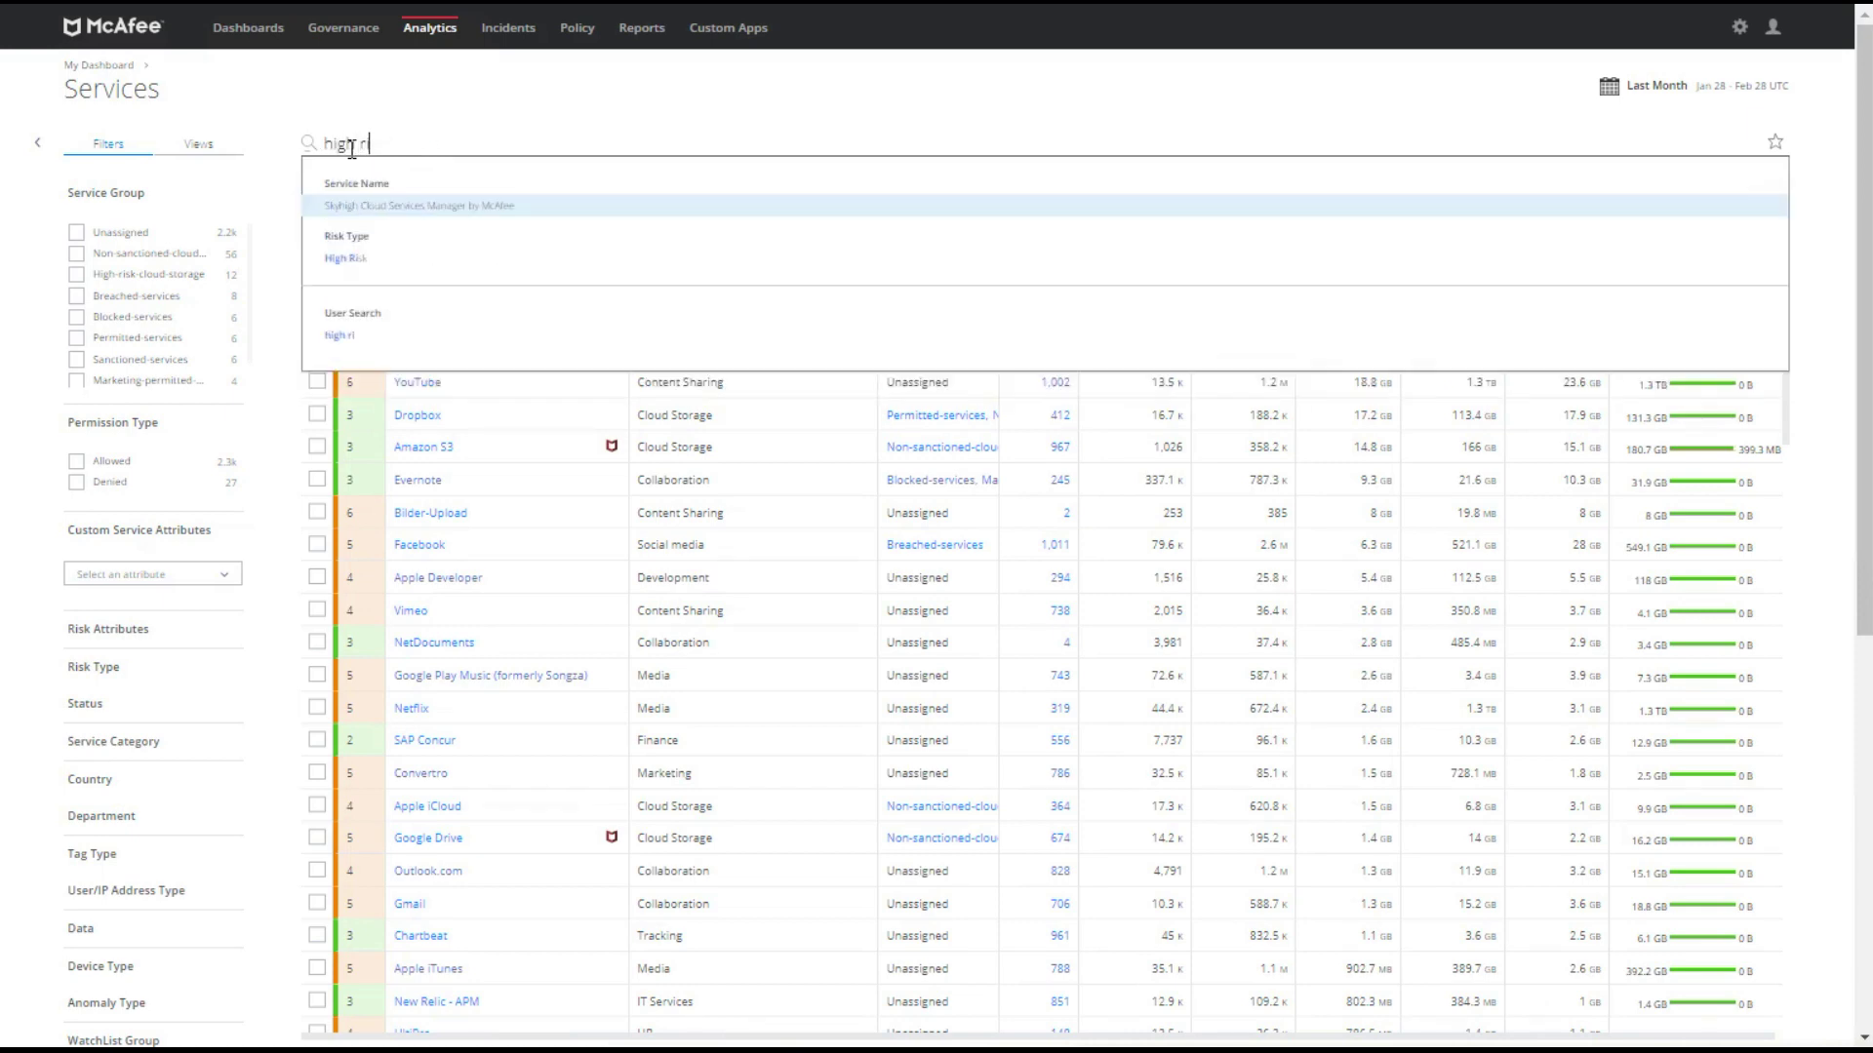
Step: Filter services to High Risk, Cloud Storage category, and Data Encryption at Rest: No
click(341, 215)
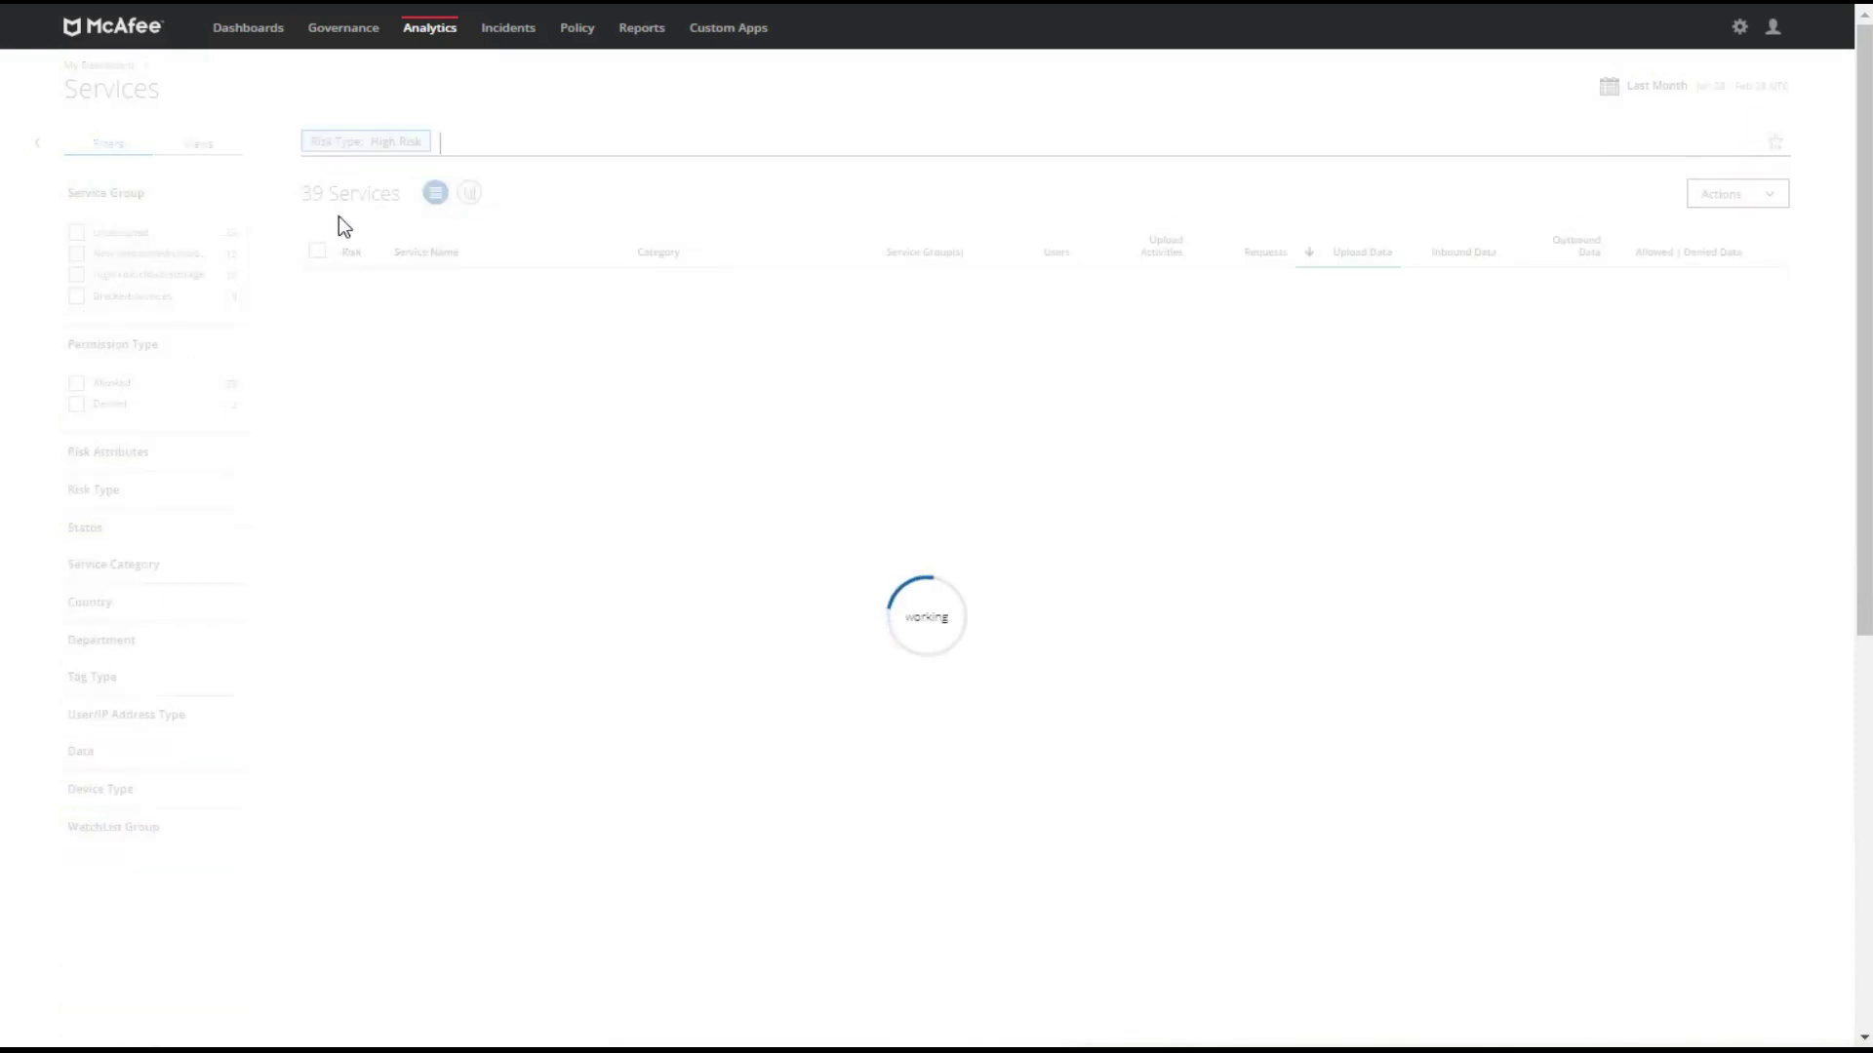
text(c)
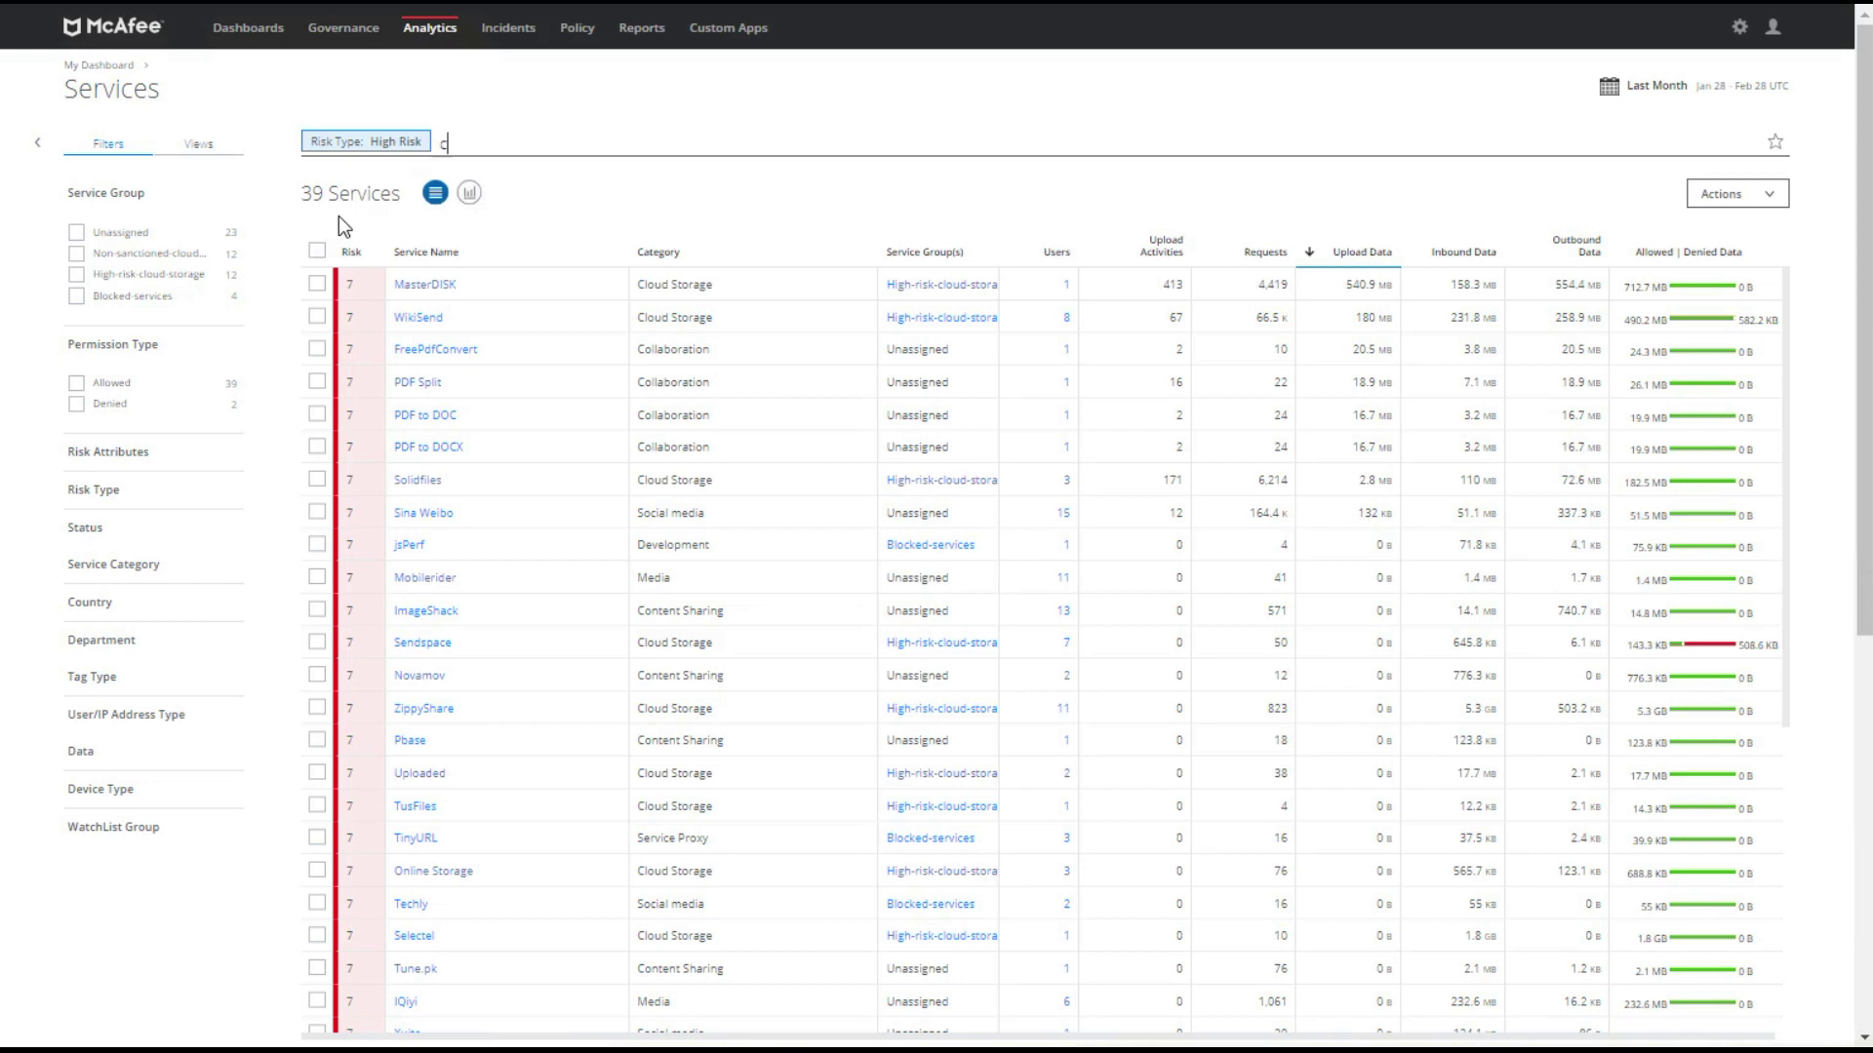
text(loud storage)
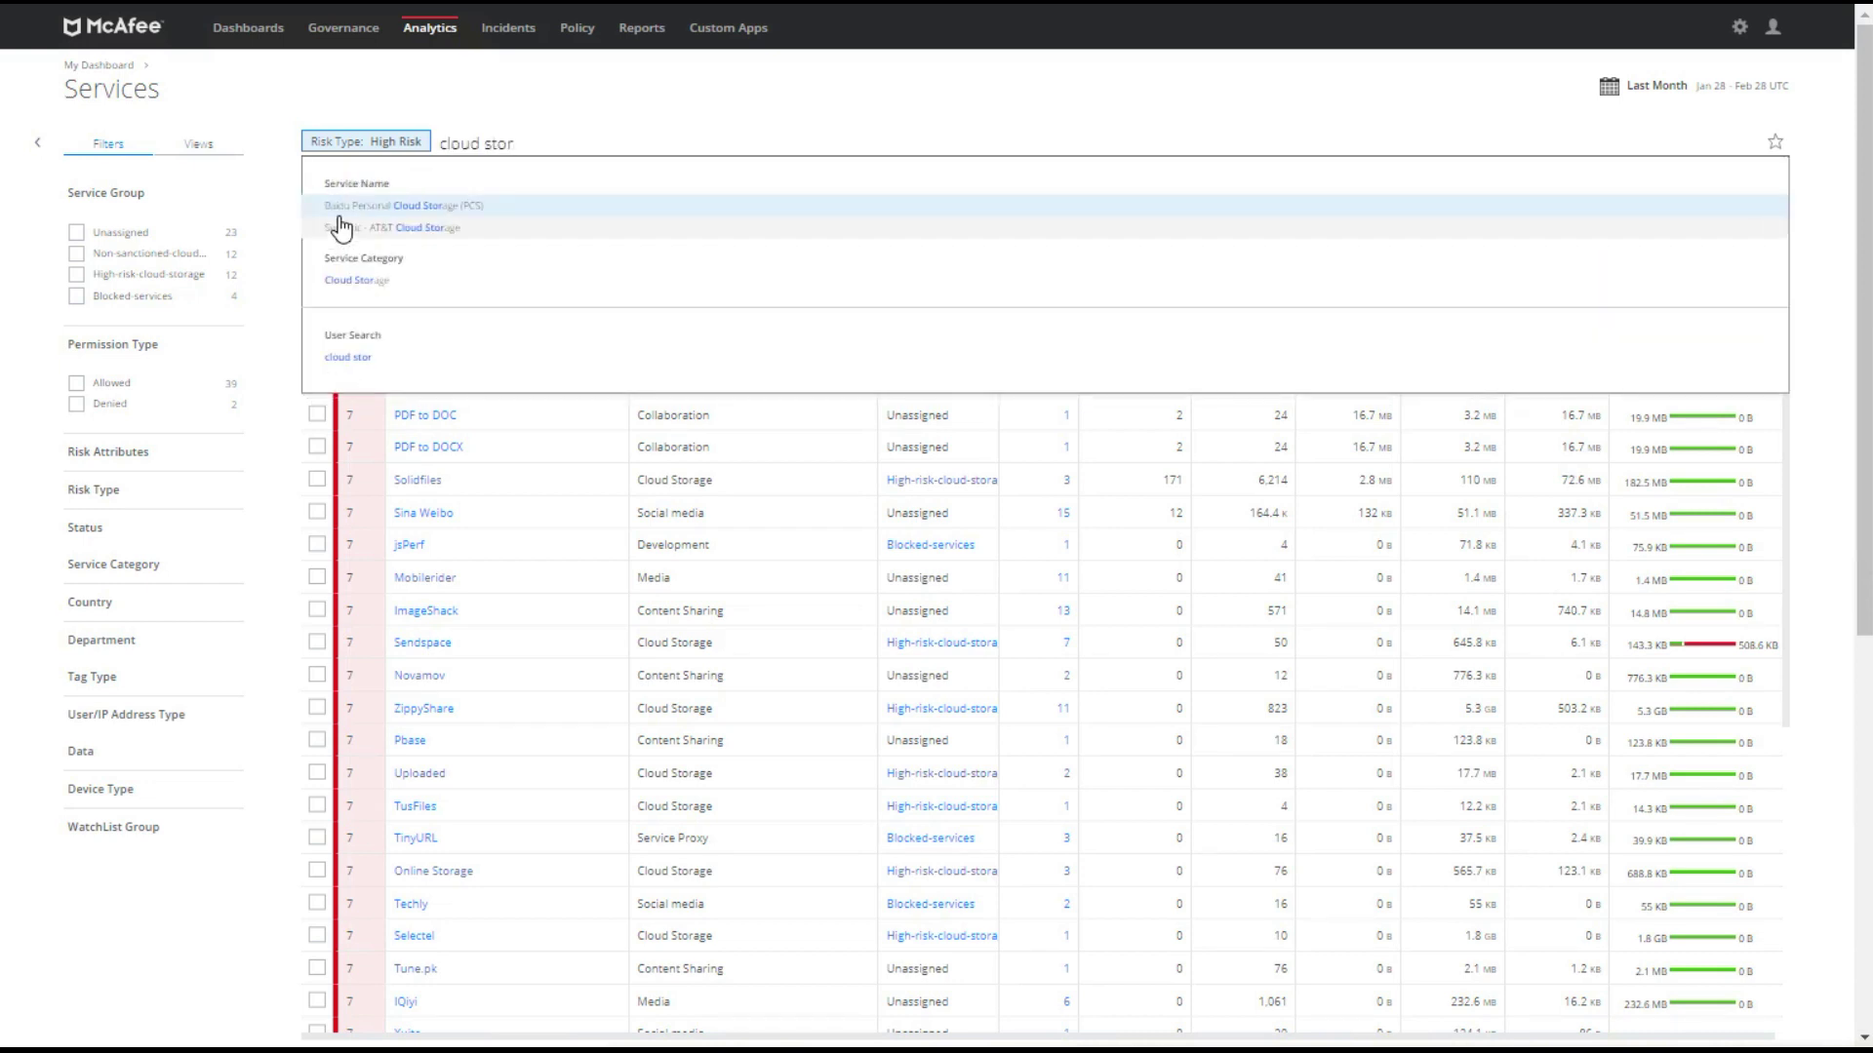
click(349, 280)
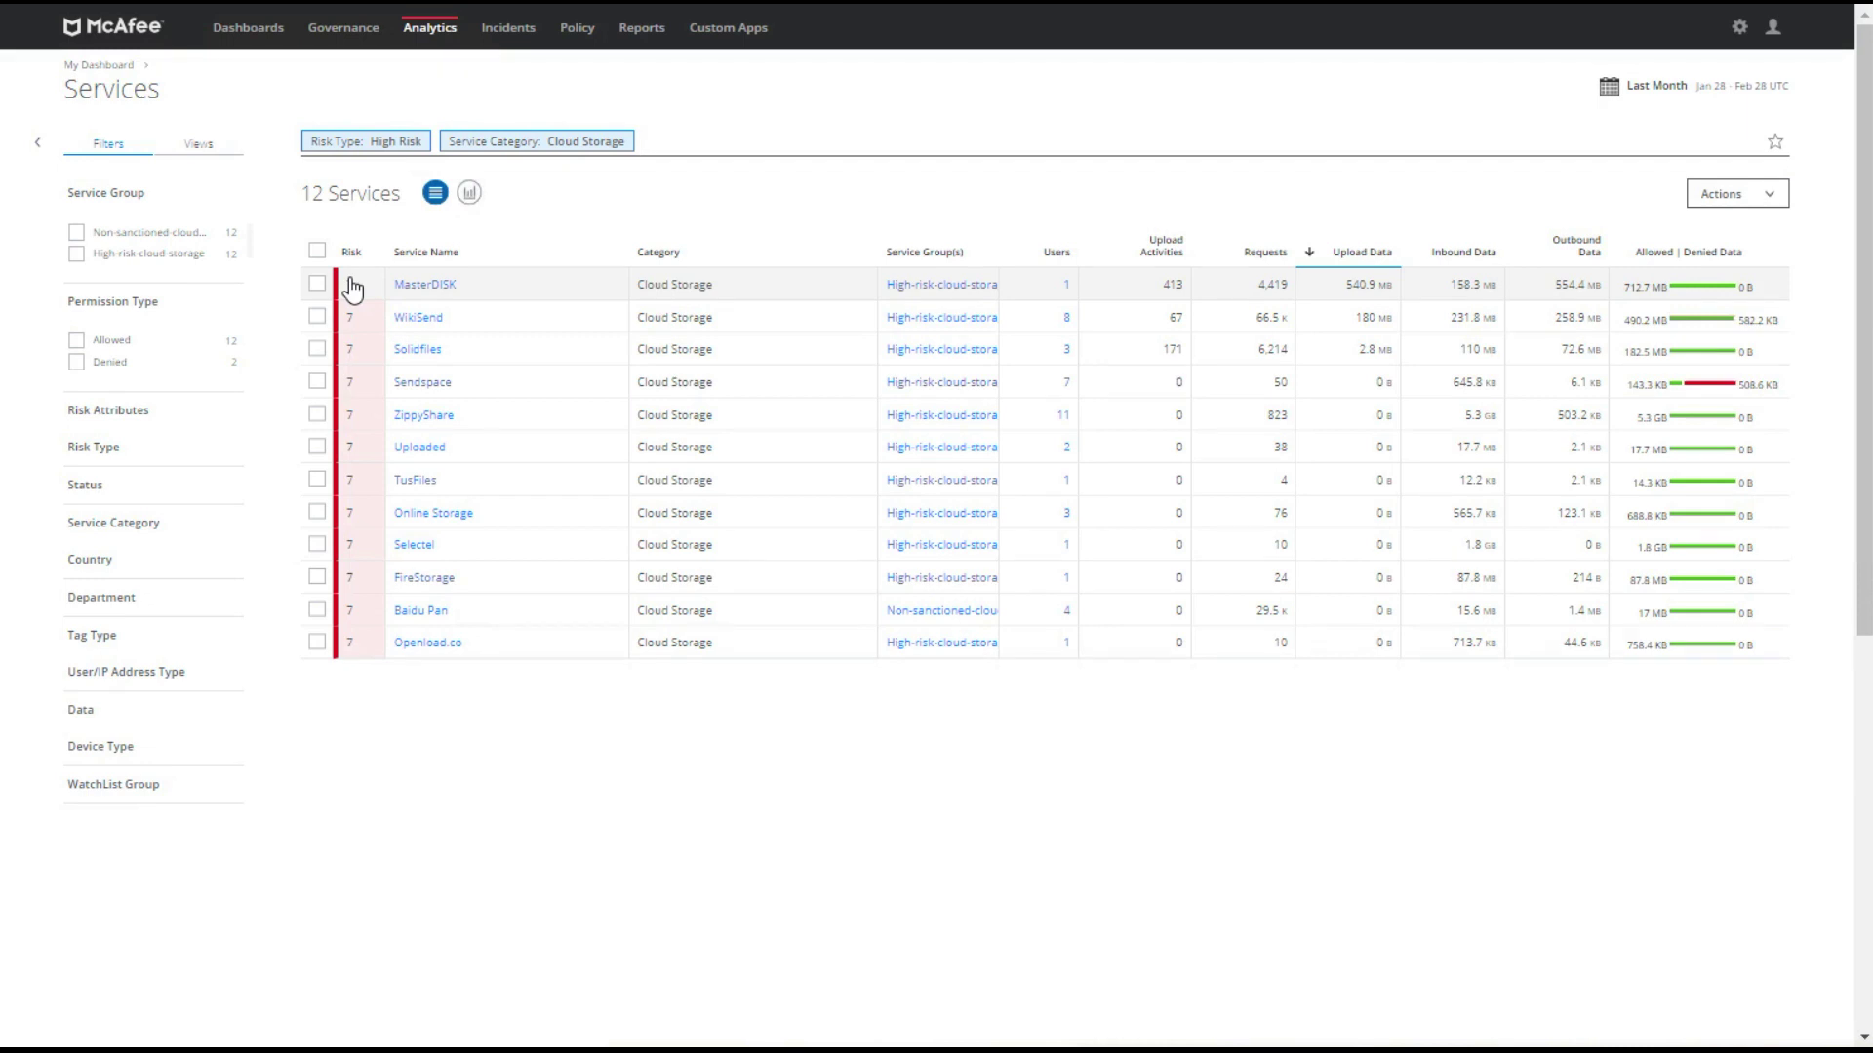
text(dencryption)
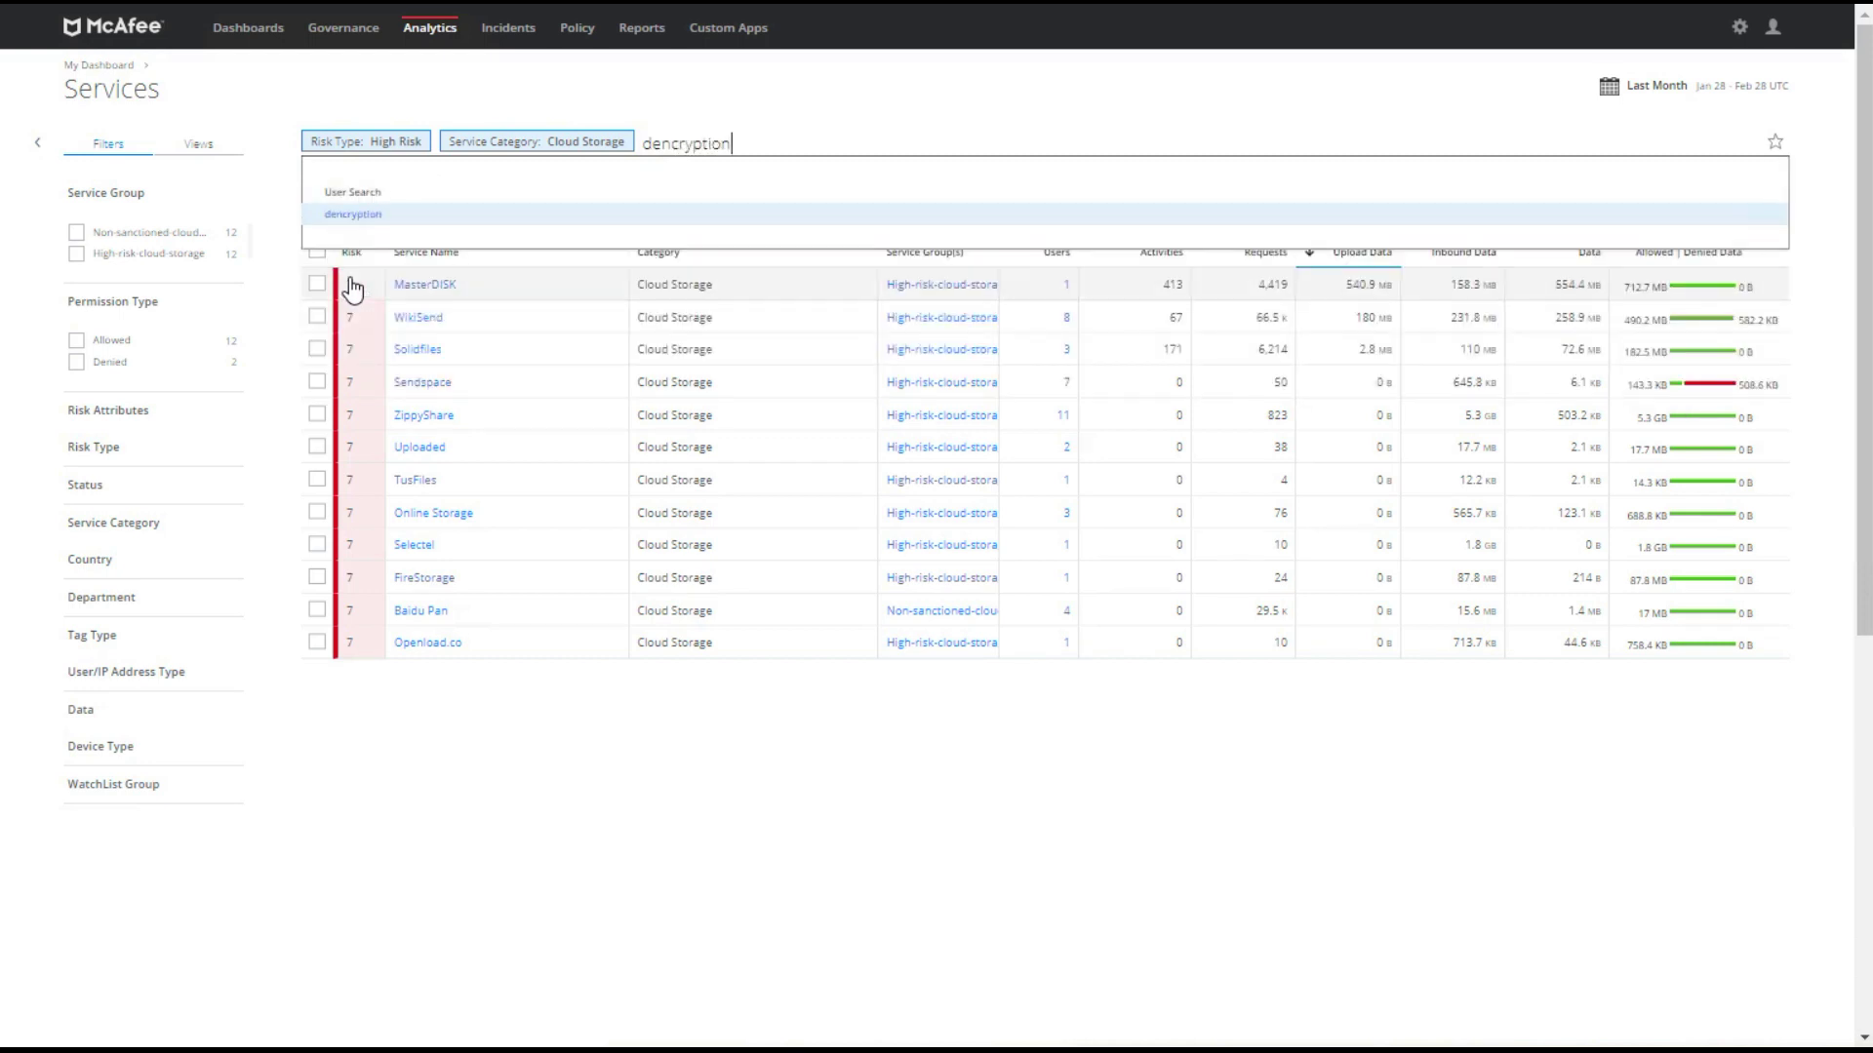
key(BackSpace)
key(BackSpace)
key(BackSpace)
key(BackSpace)
key(BackSpace)
key(BackSpace)
key(BackSpace)
key(BackSpace)
text(encryp)
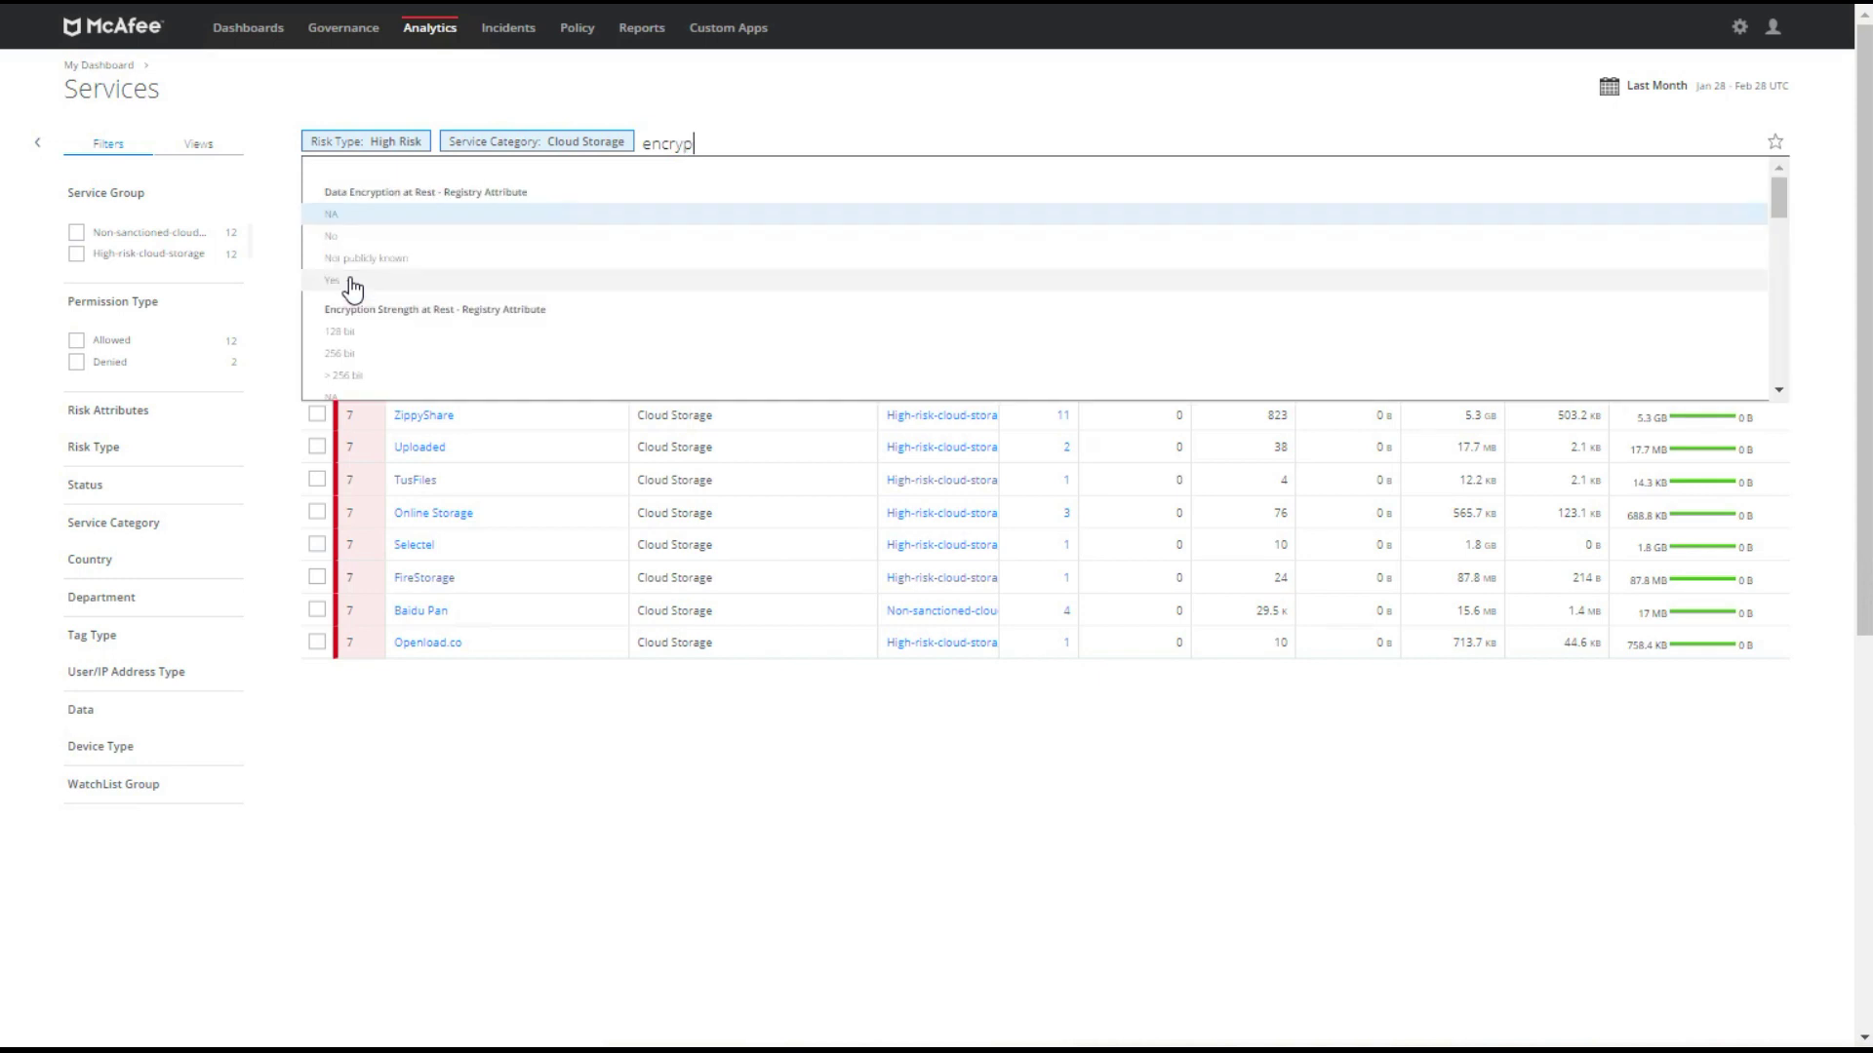
text(tion)
click(340, 237)
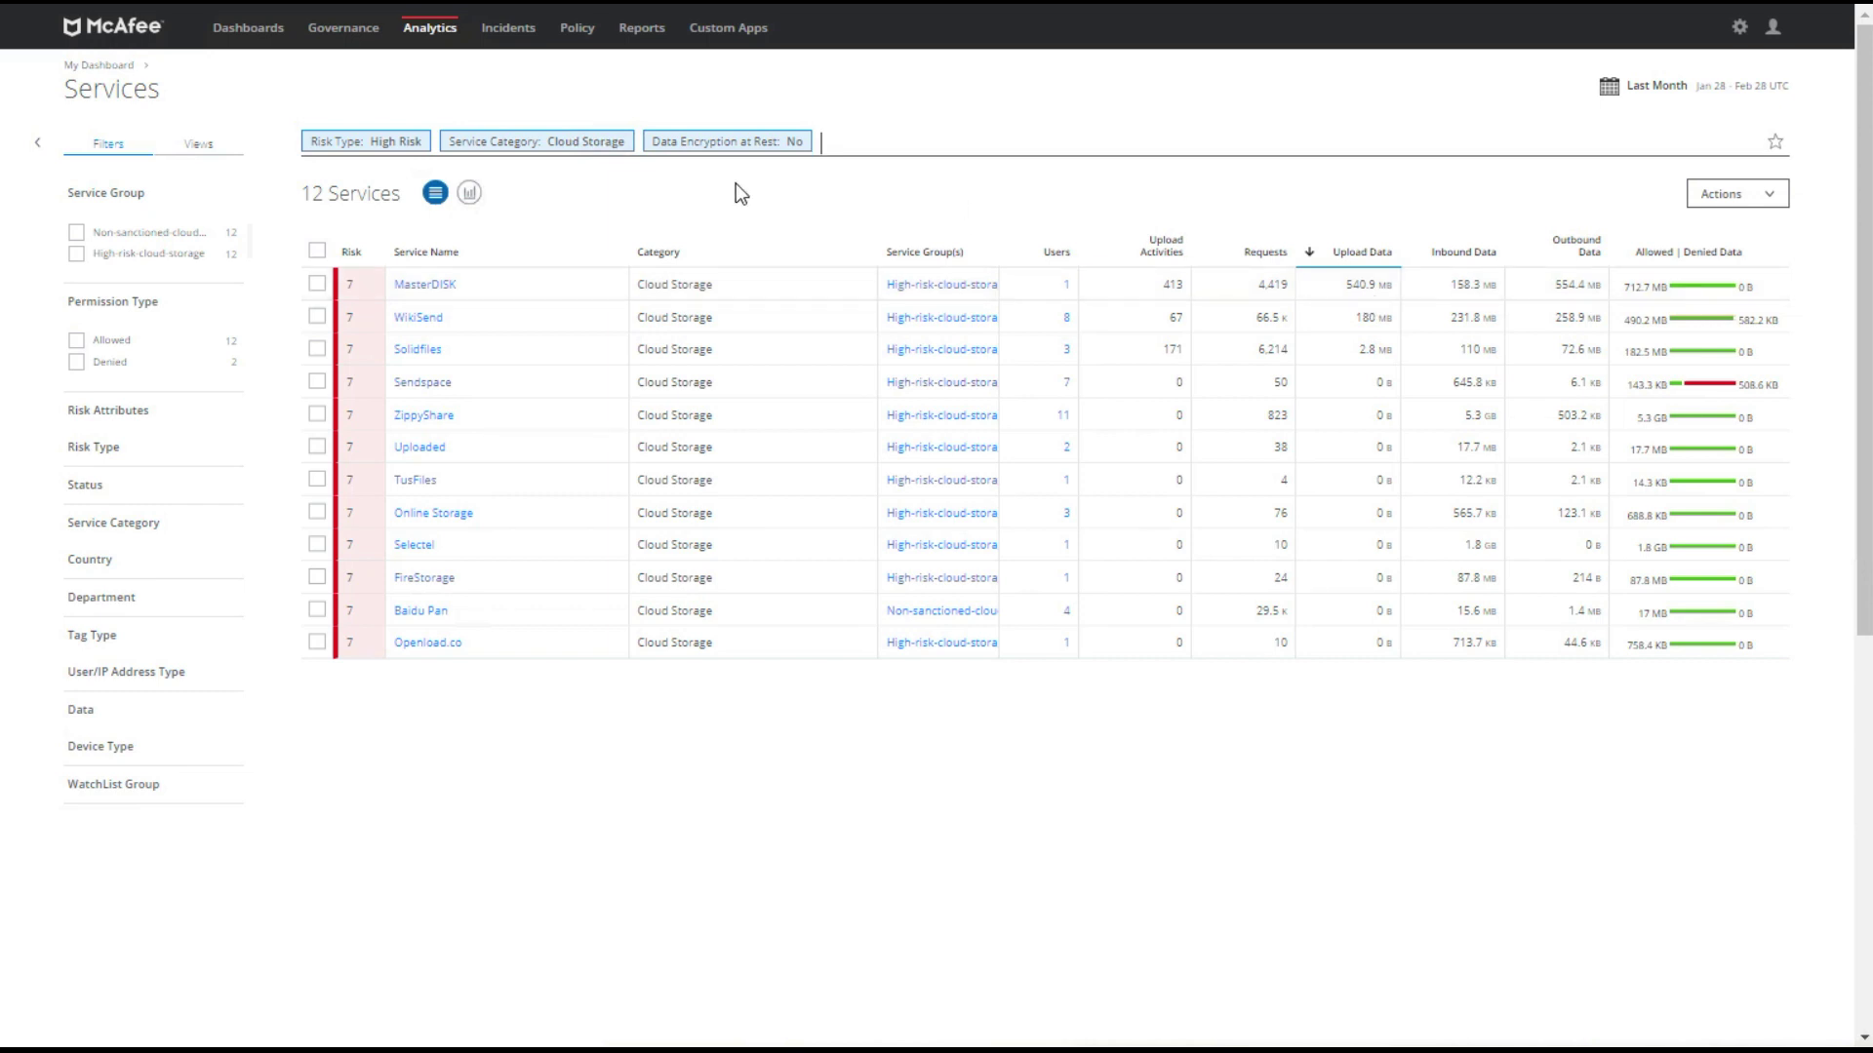
Step: Replace the encryption filter with Support for Multi-Tenancy: No, leaving 6 services
click(683, 142)
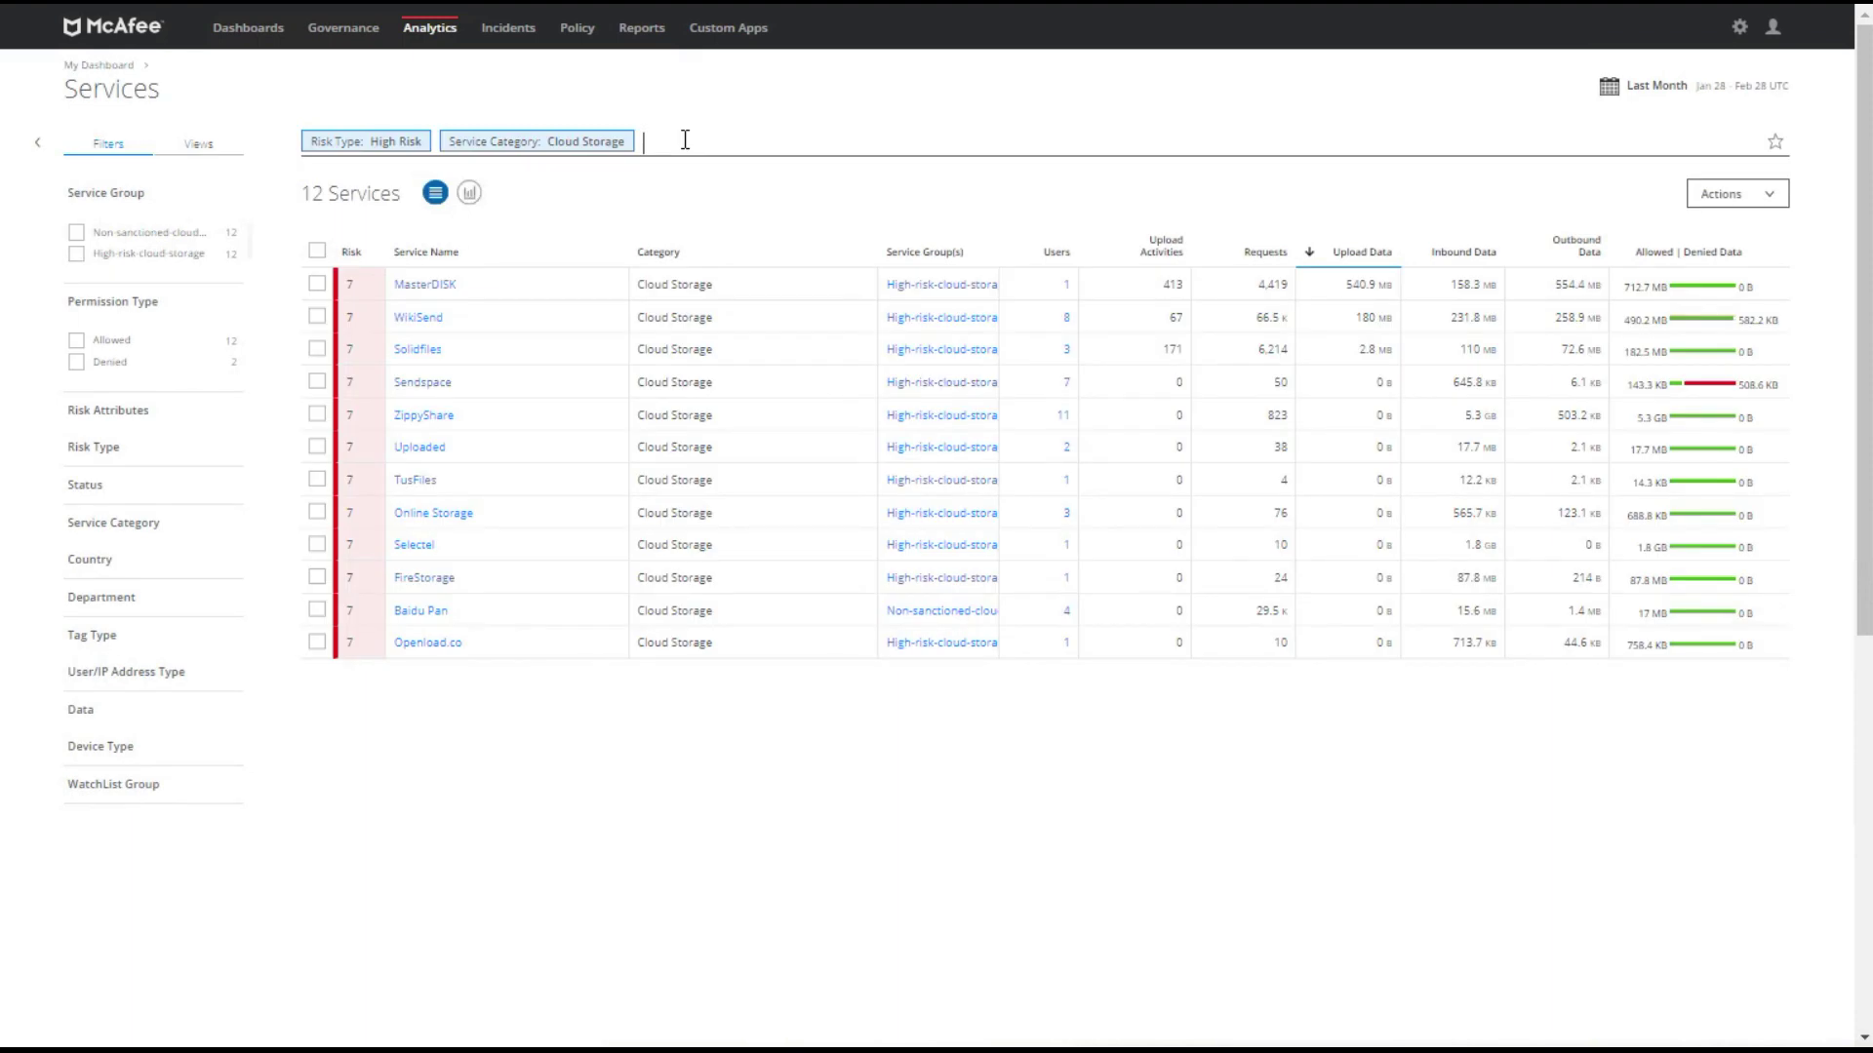
text(multi)
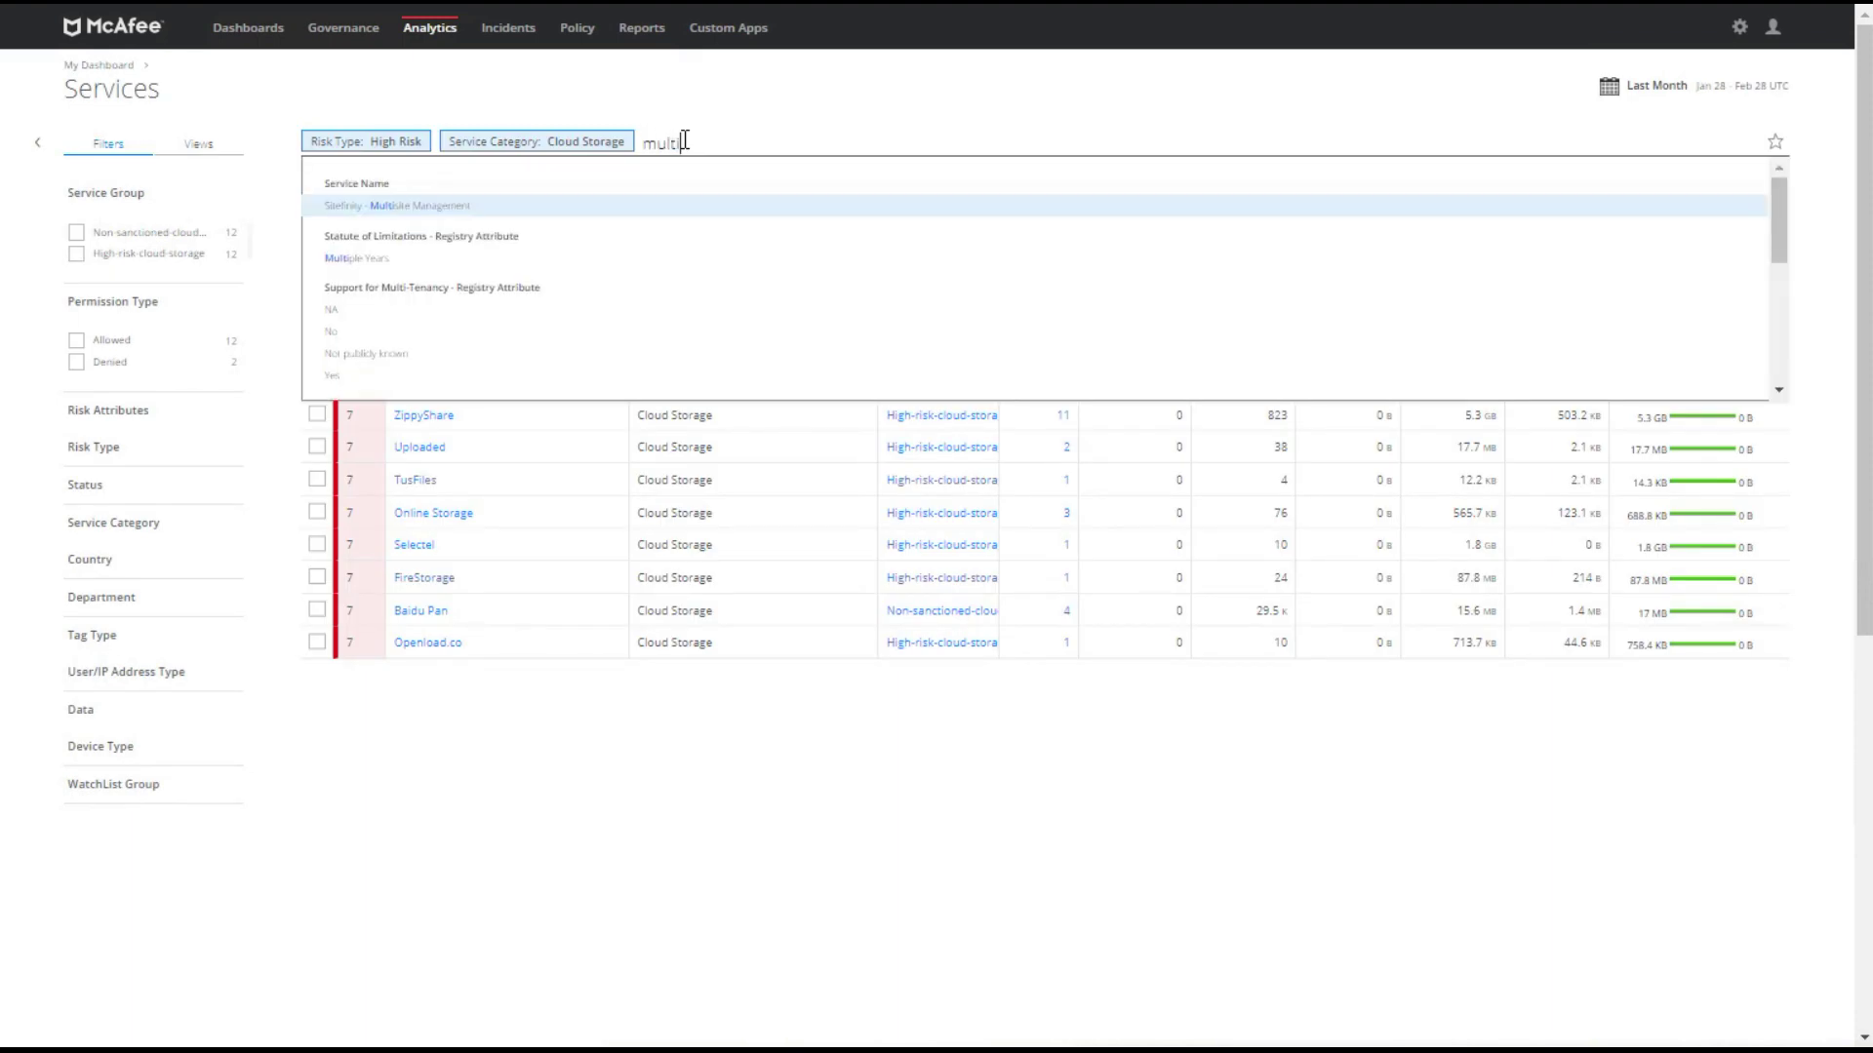
text(-ten)
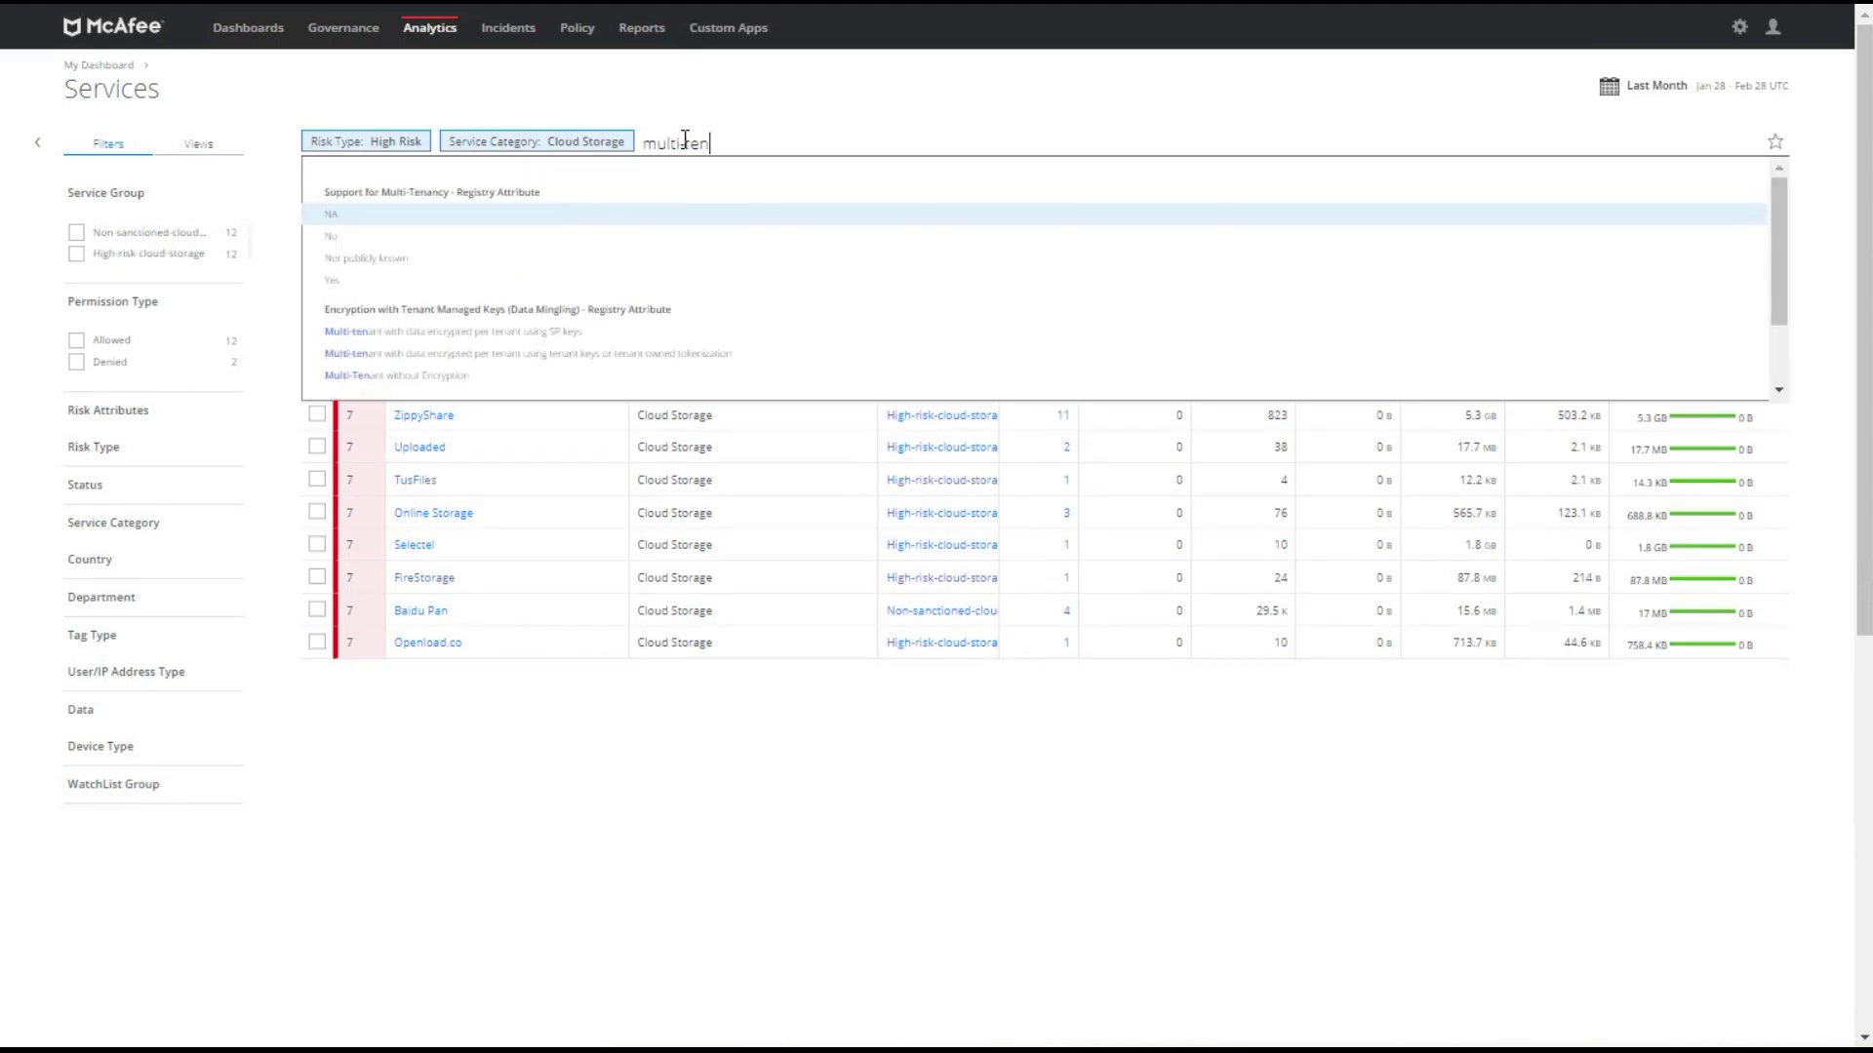
click(359, 248)
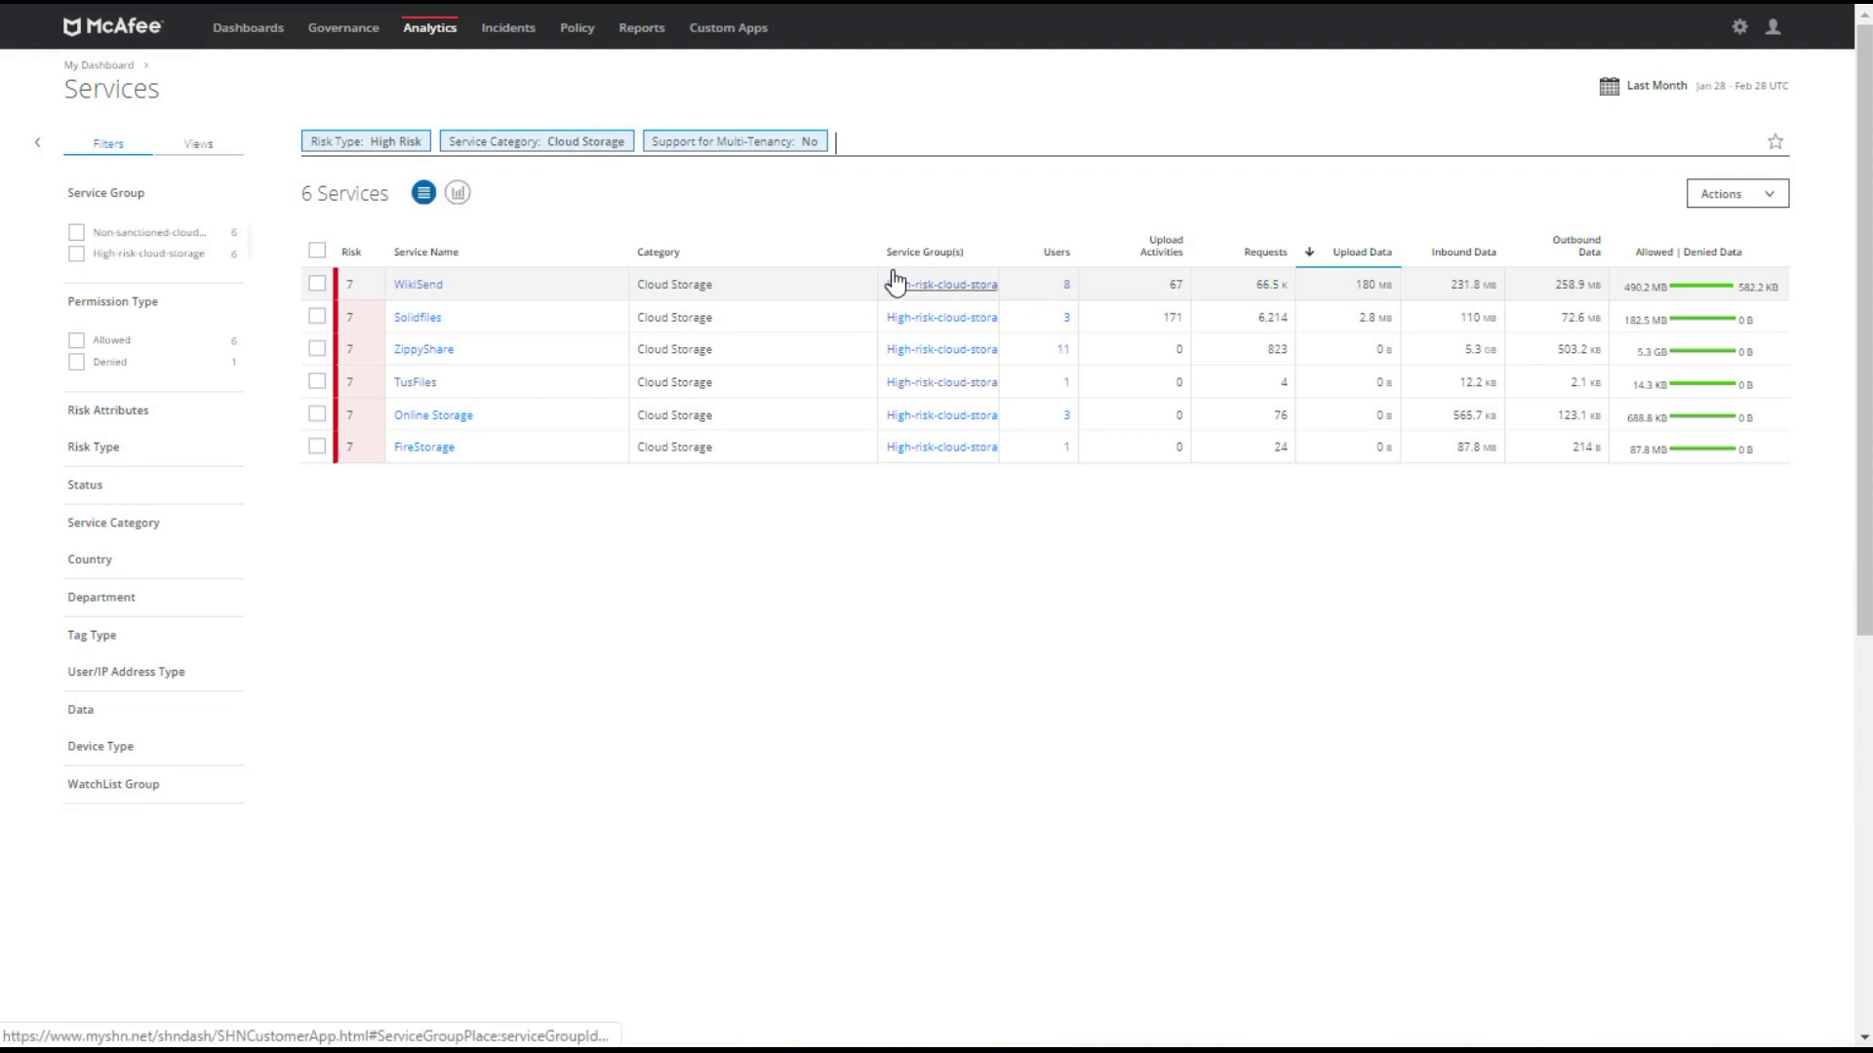
Step: Chart the 6 filtered services as bars showing number of users per service
click(456, 197)
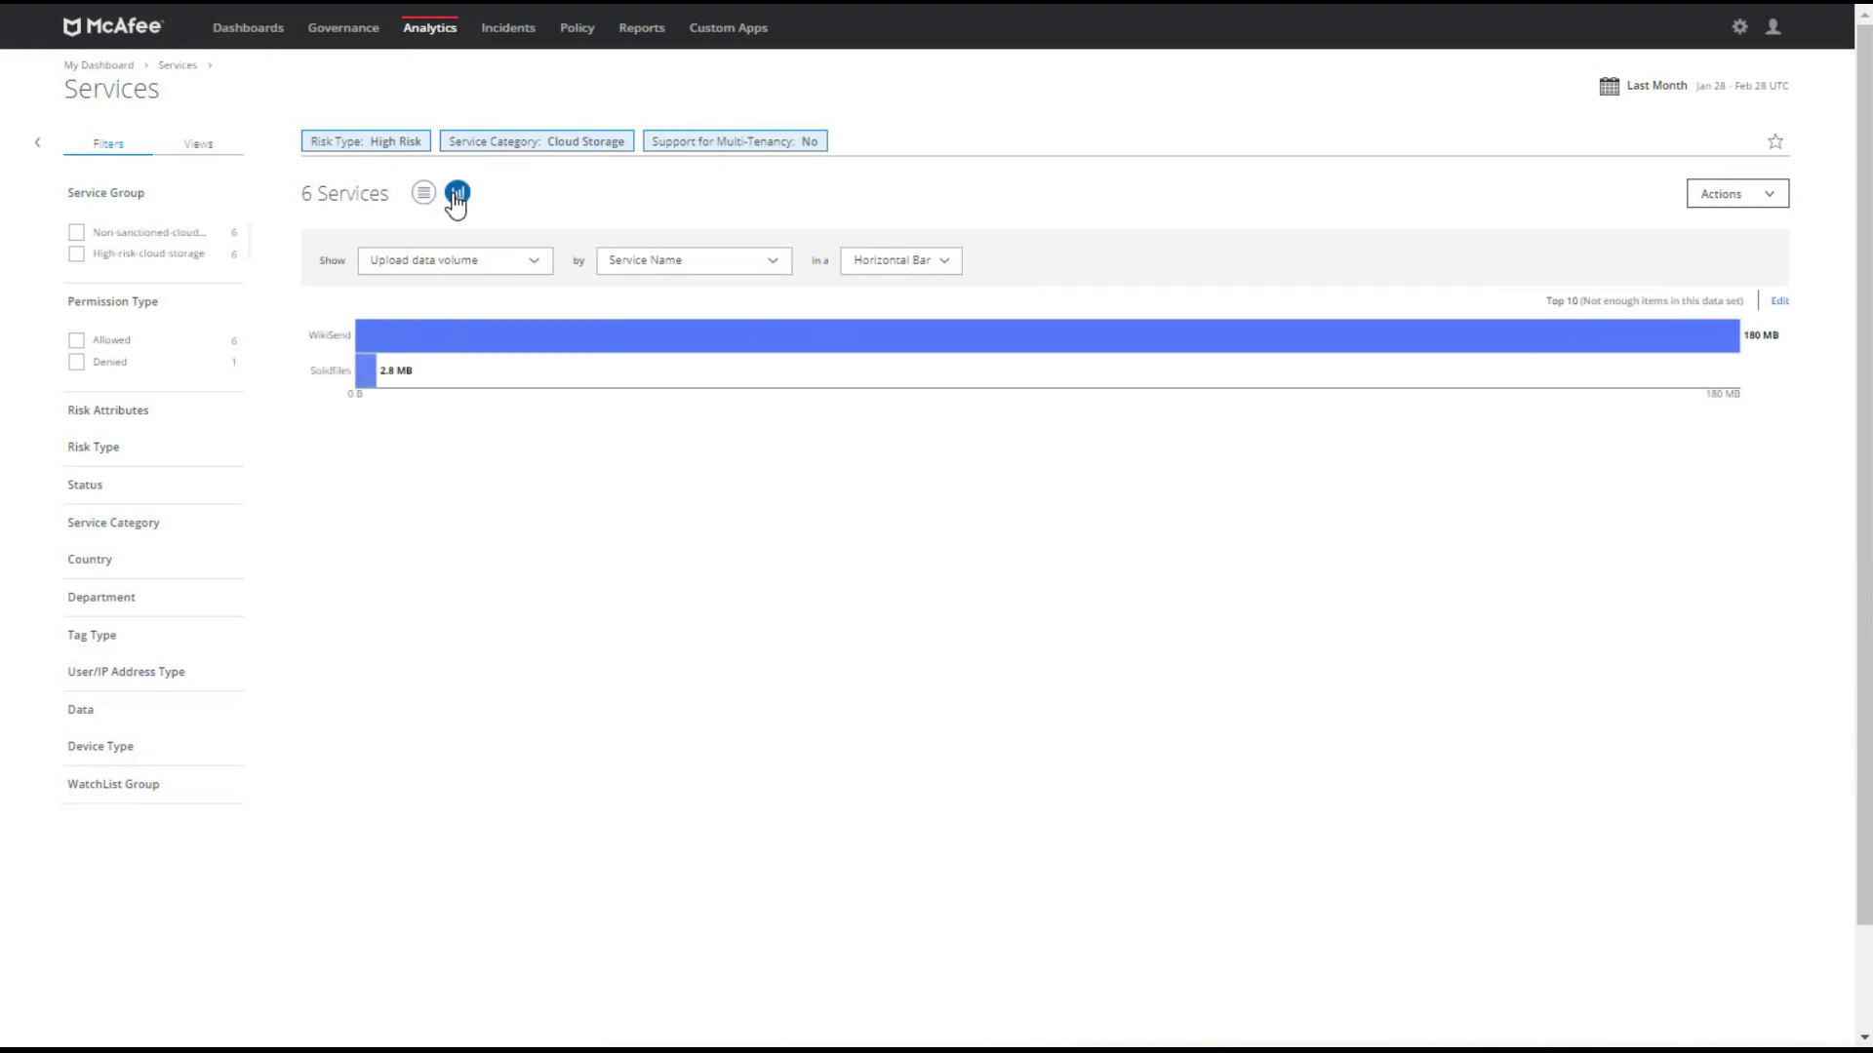
click(455, 267)
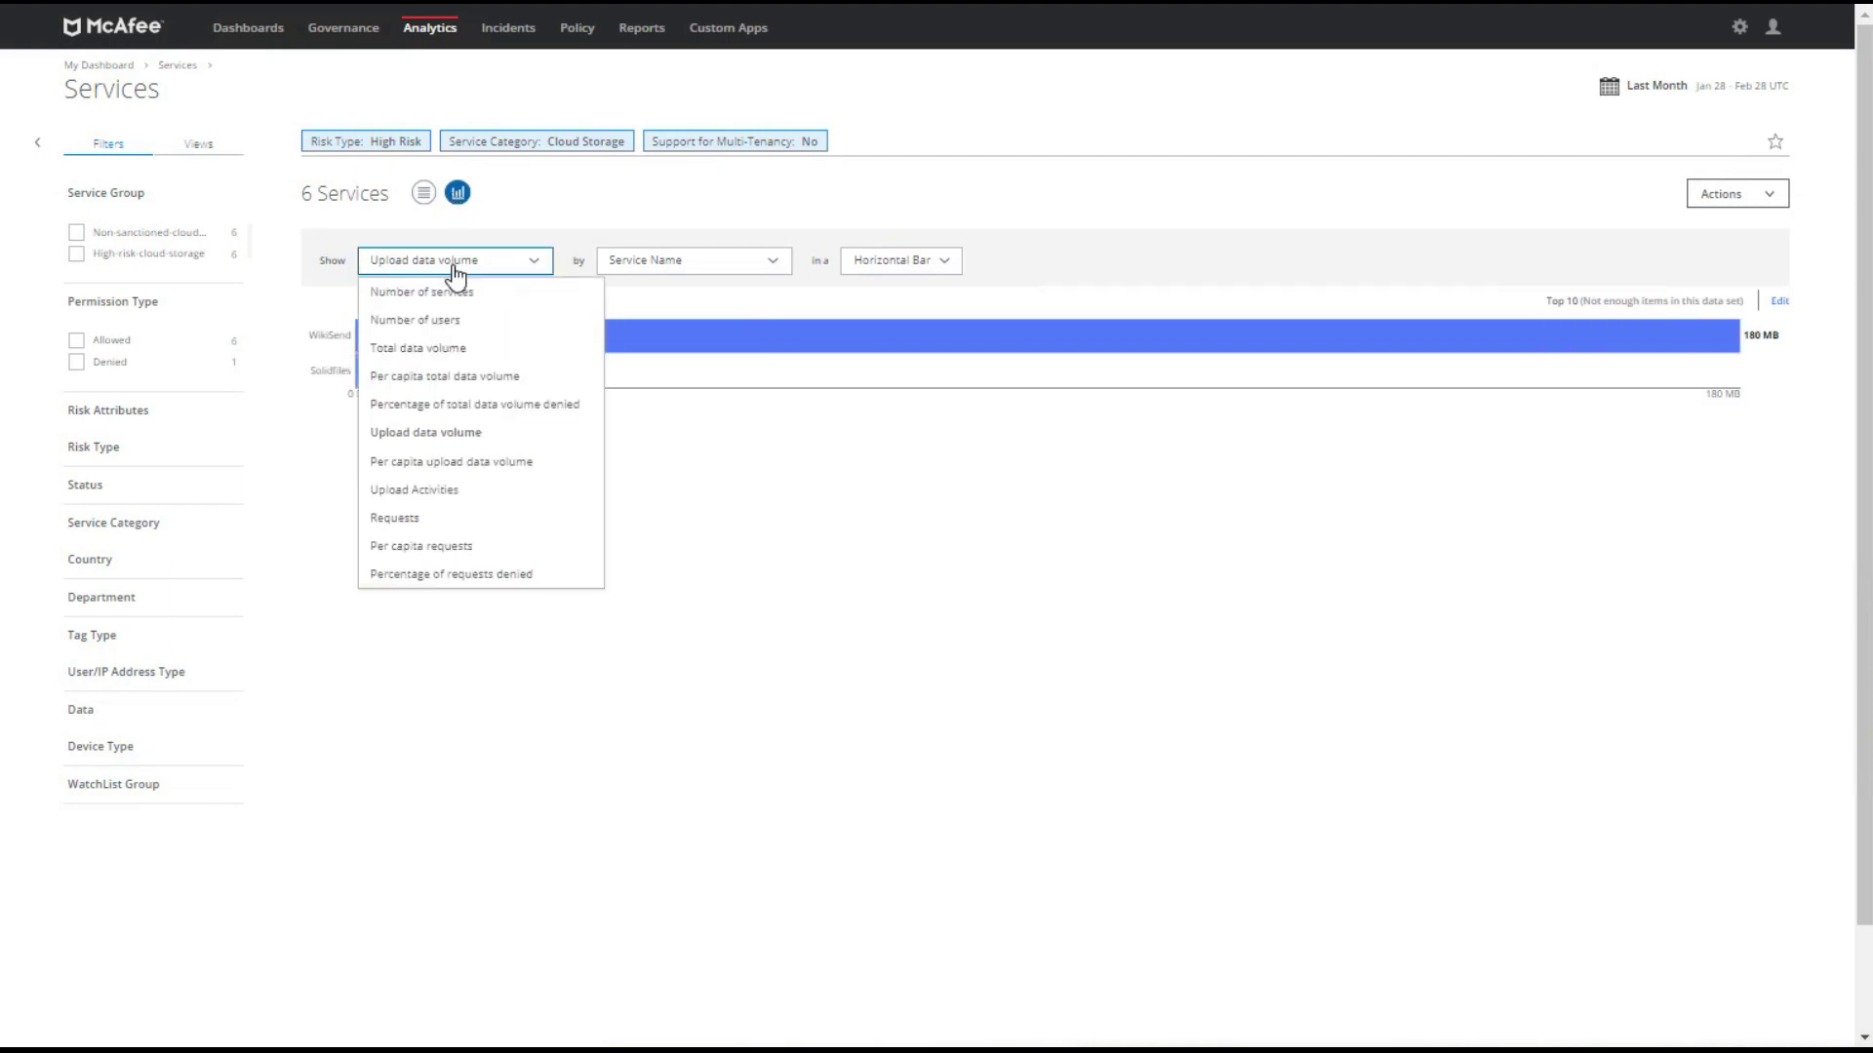
click(452, 322)
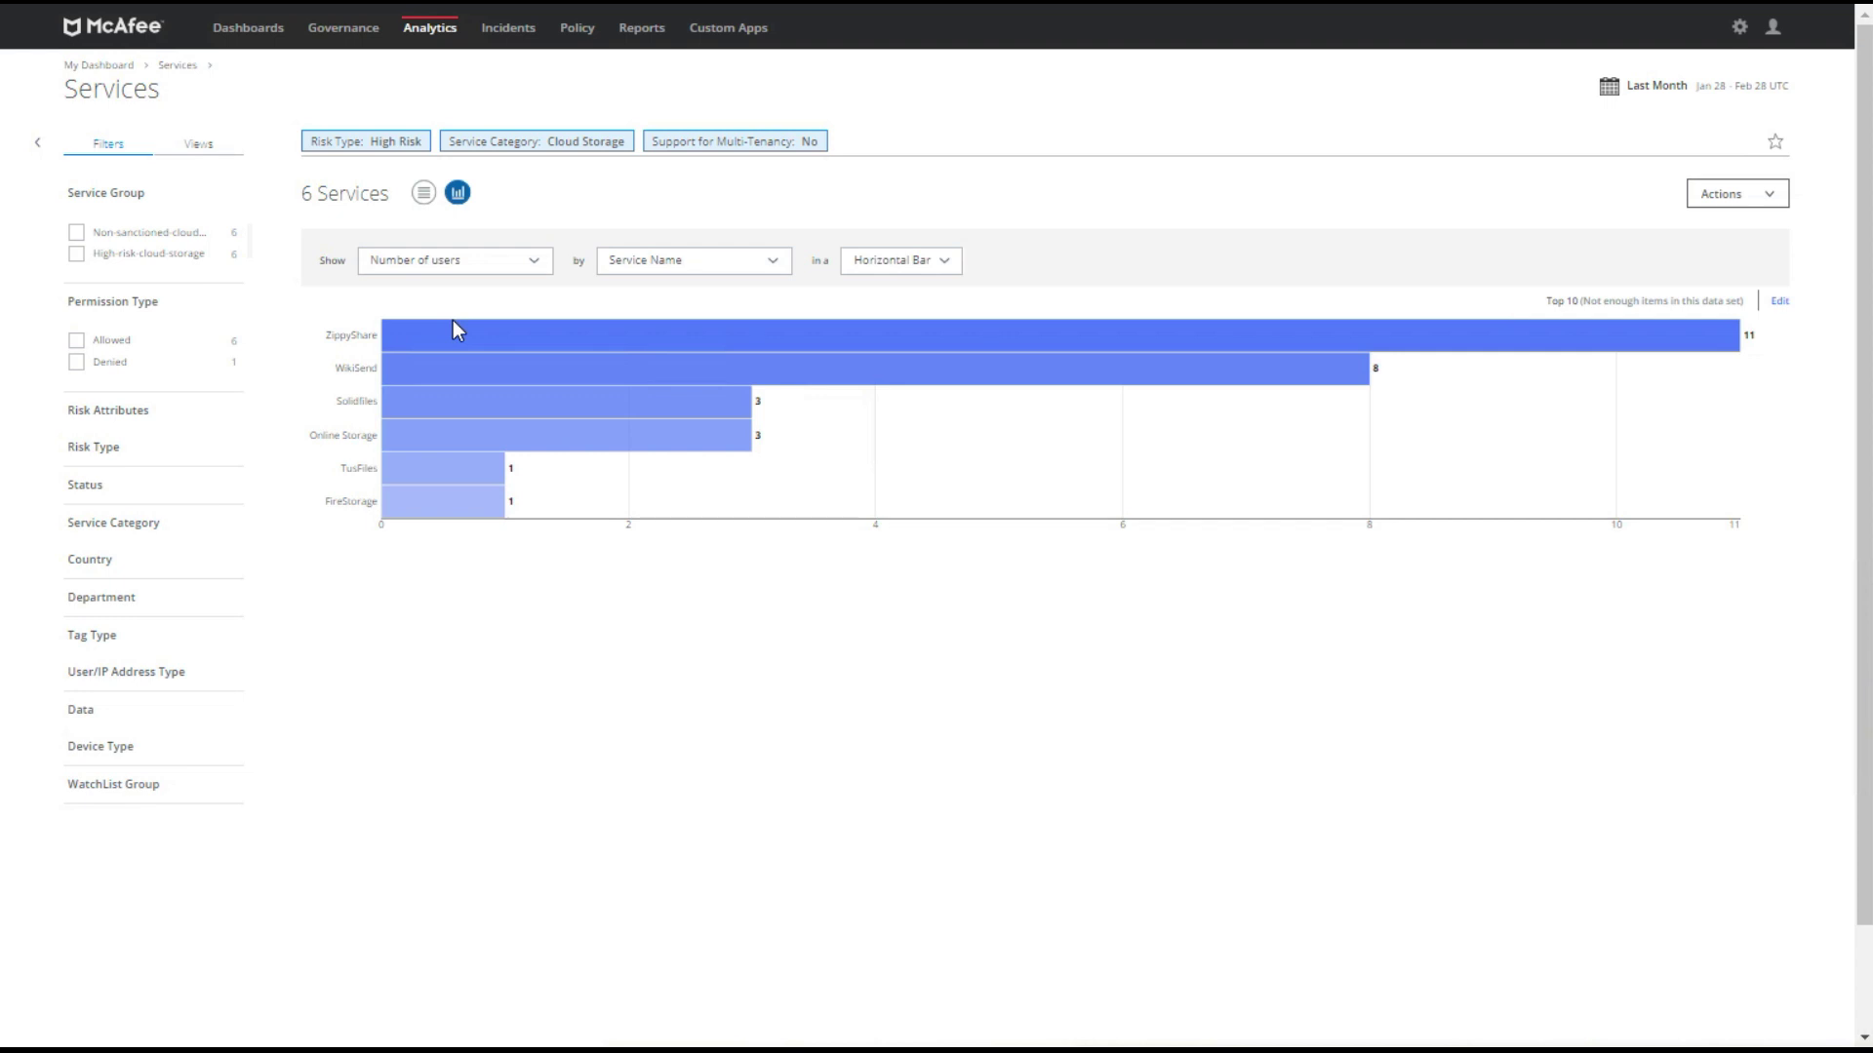
click(1723, 199)
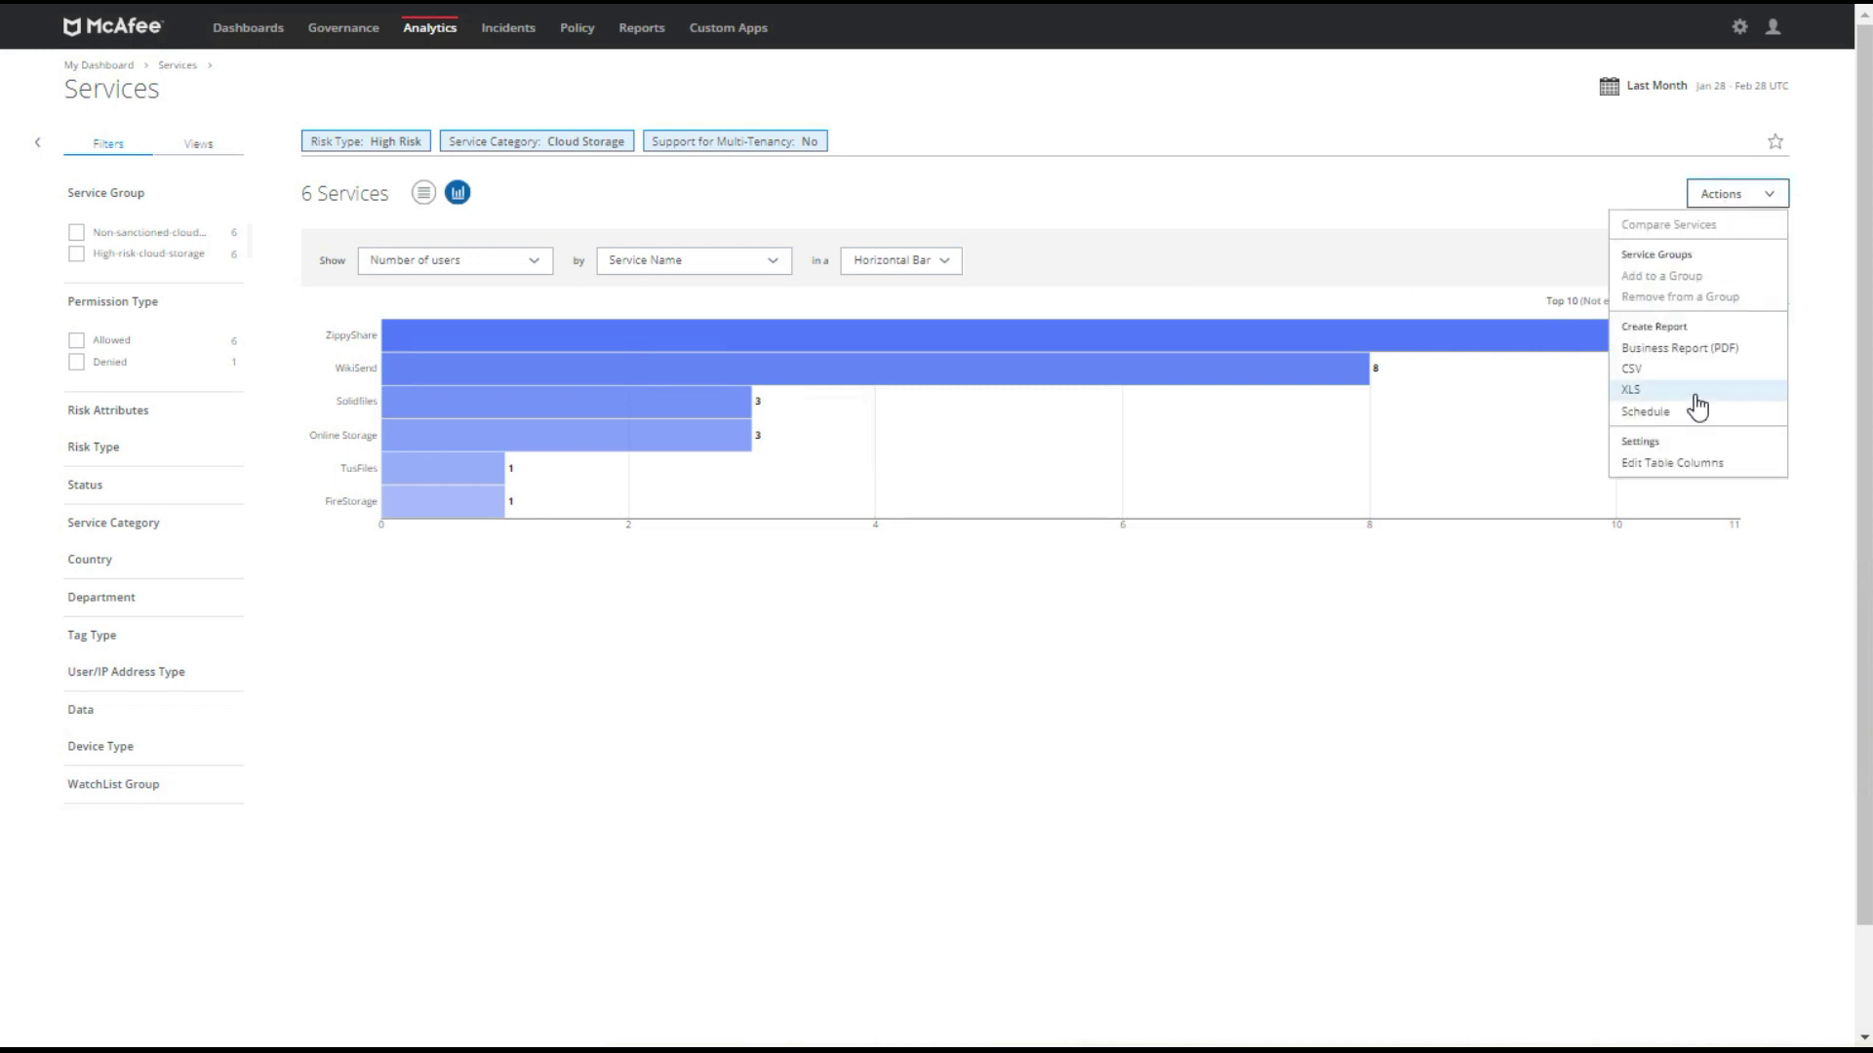
Step: Schedule a weekly Business Report (PDF) of these services, described as 'my report'
click(1667, 414)
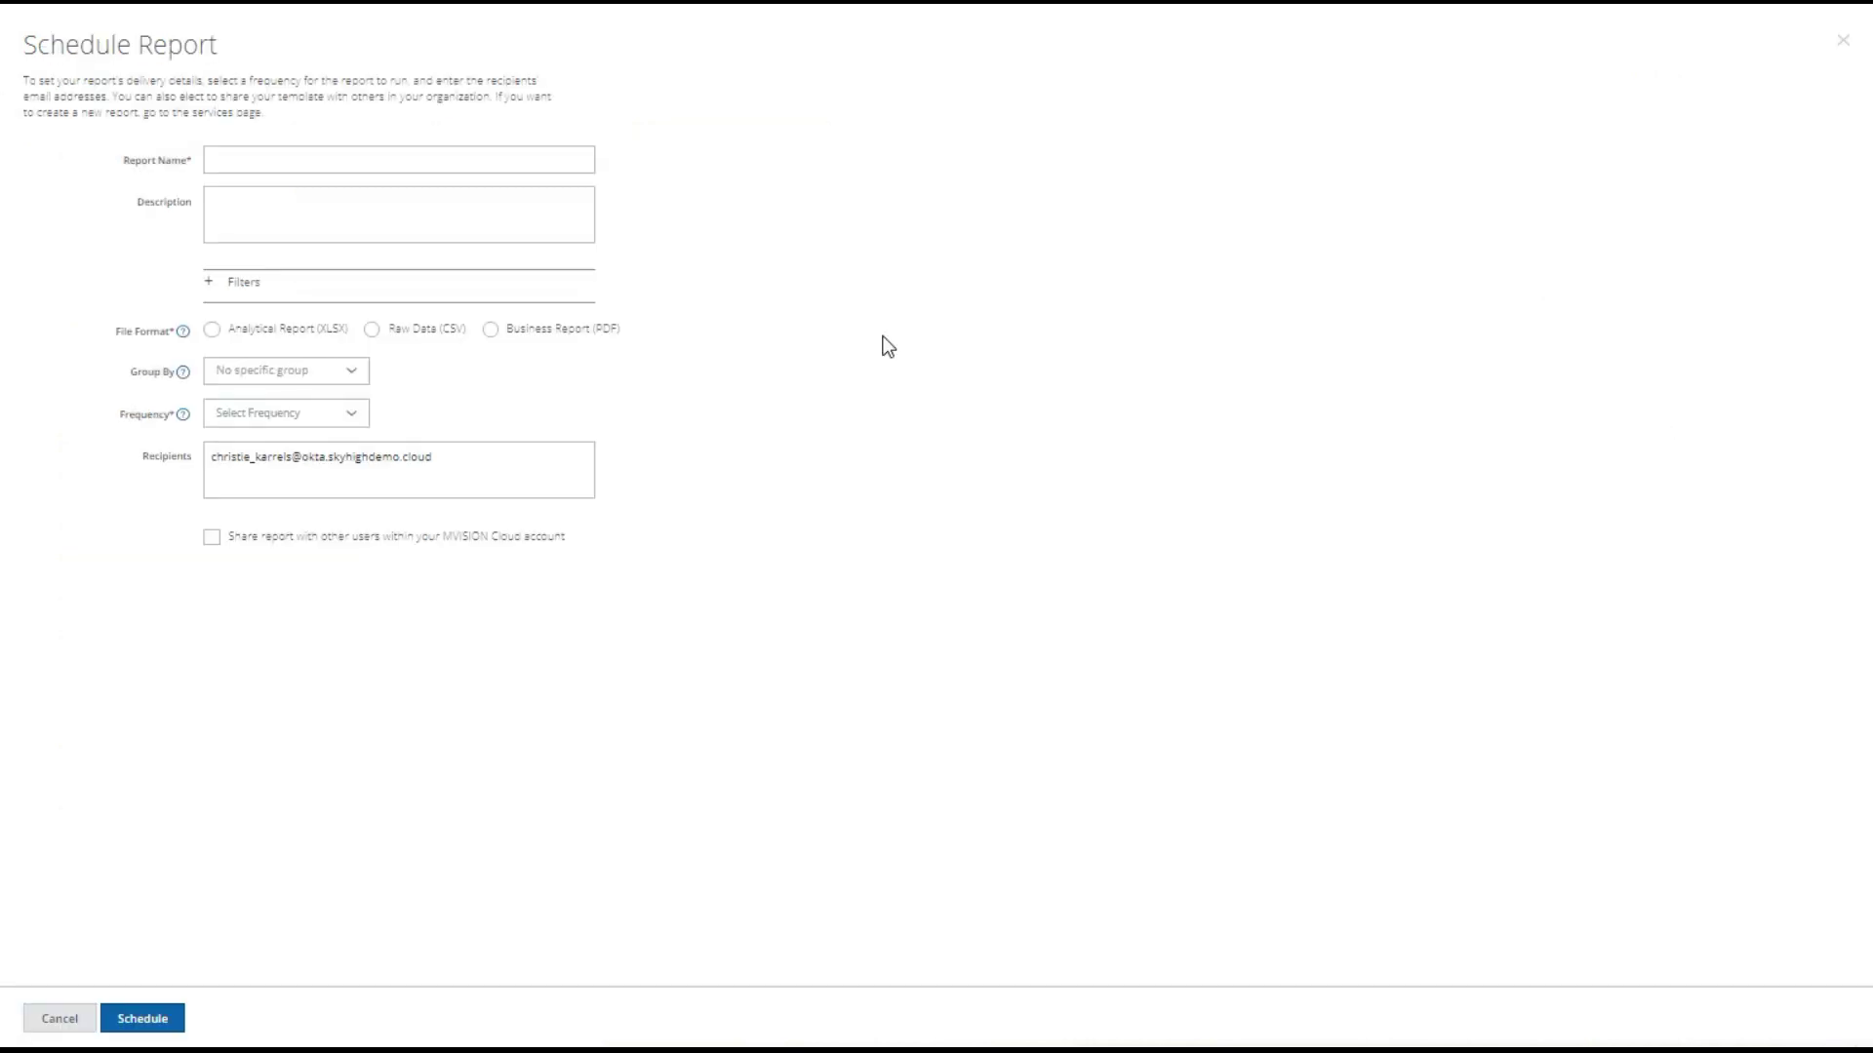
click(455, 169)
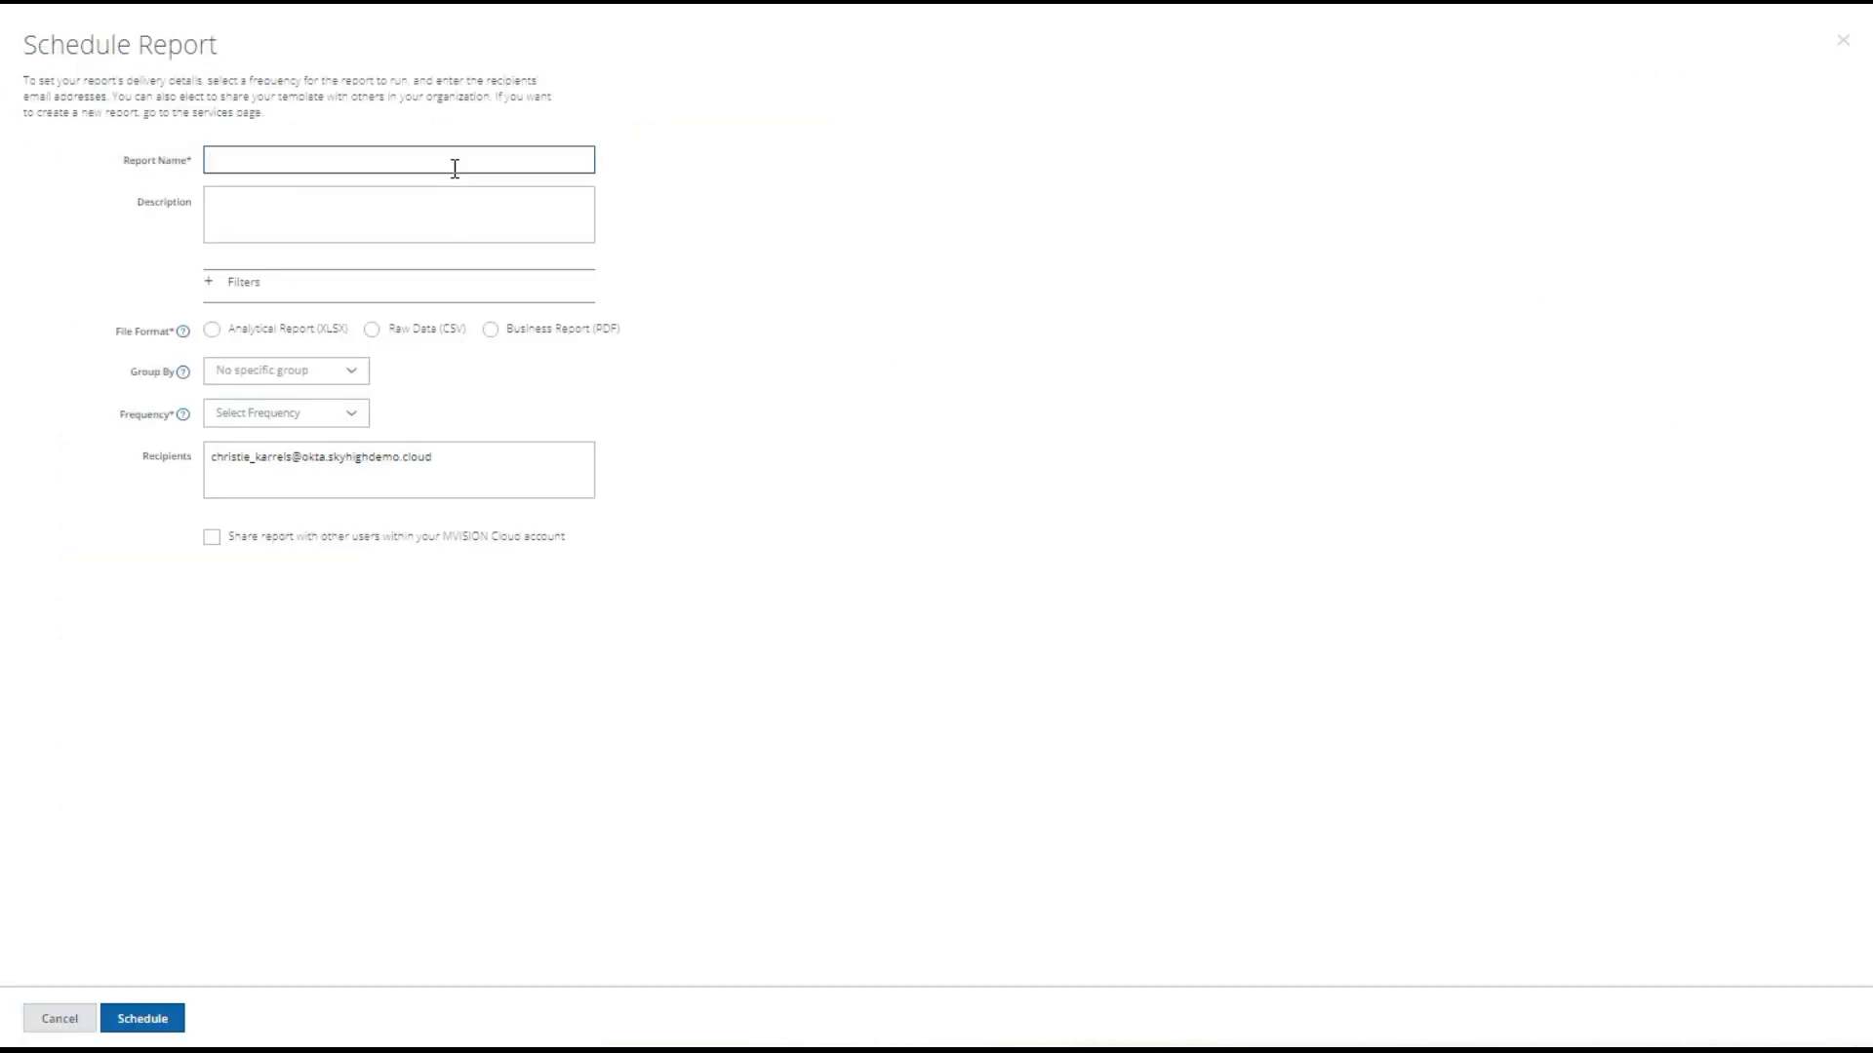
text(christies risky report)
key(Tab)
text(my repo)
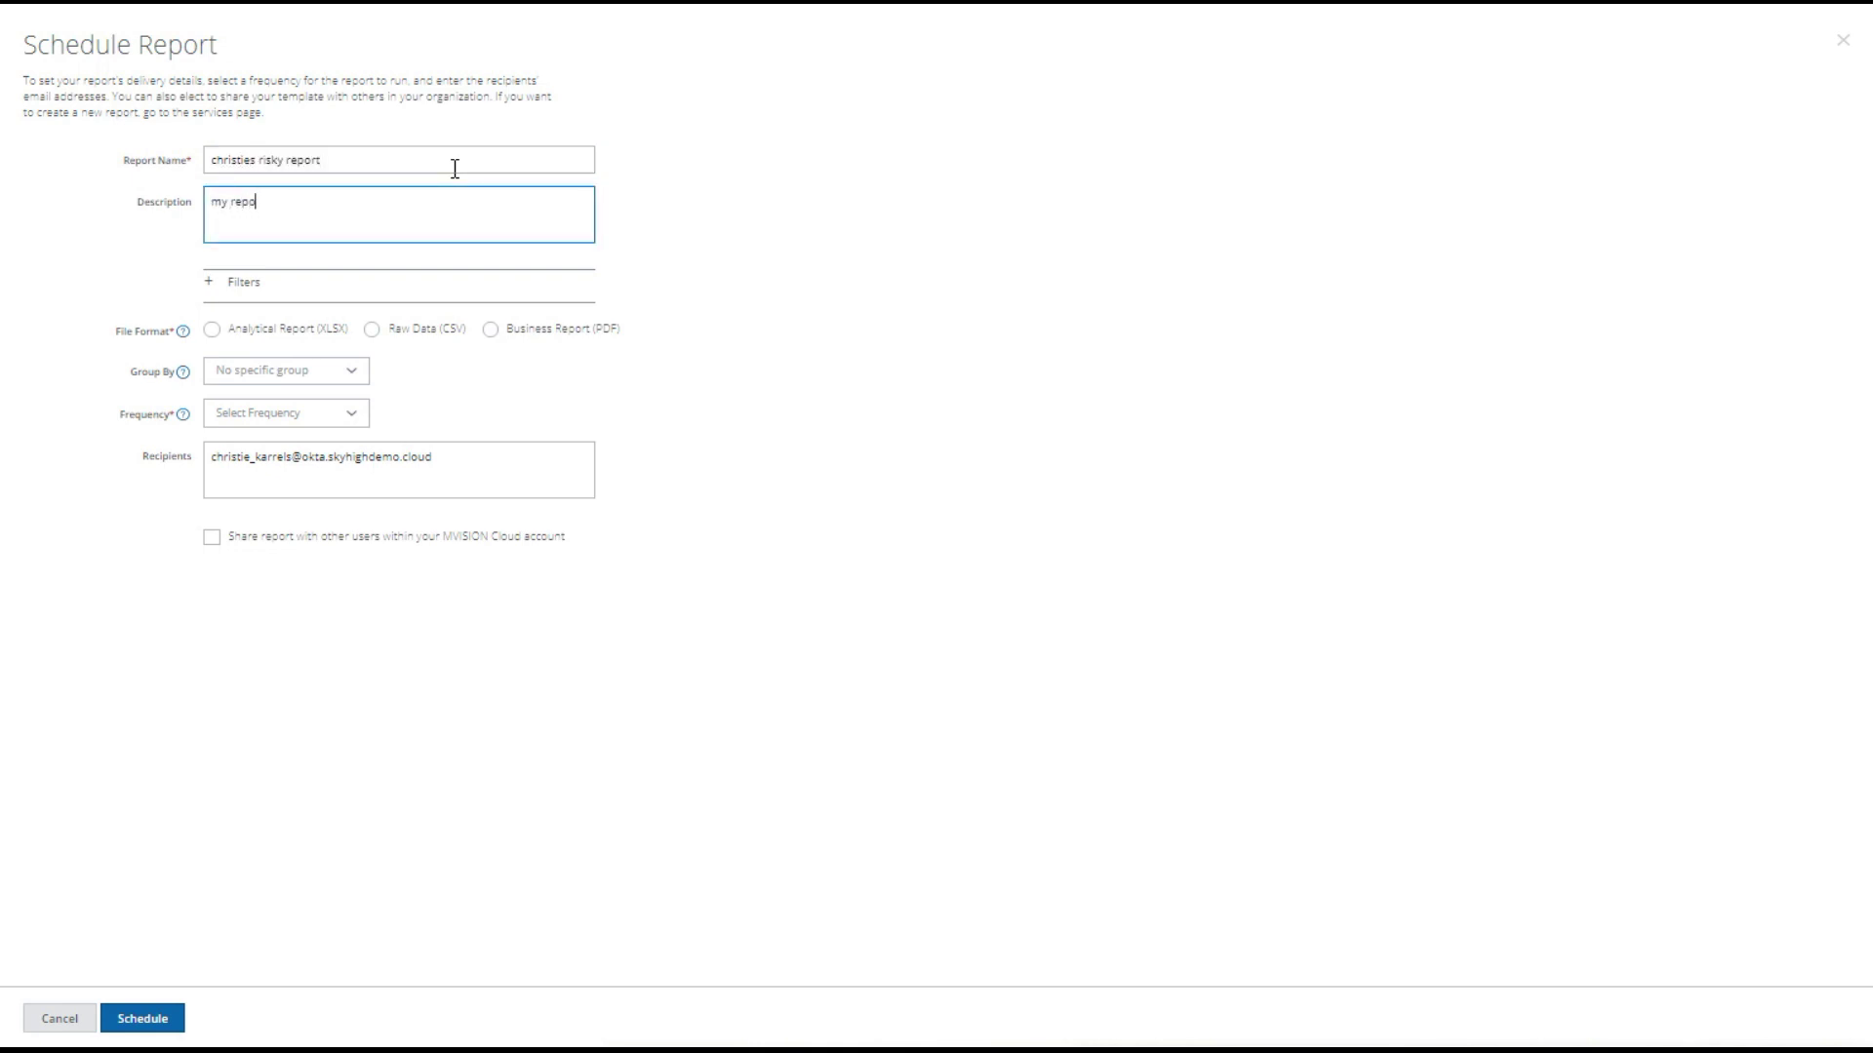
text(rt)
click(209, 284)
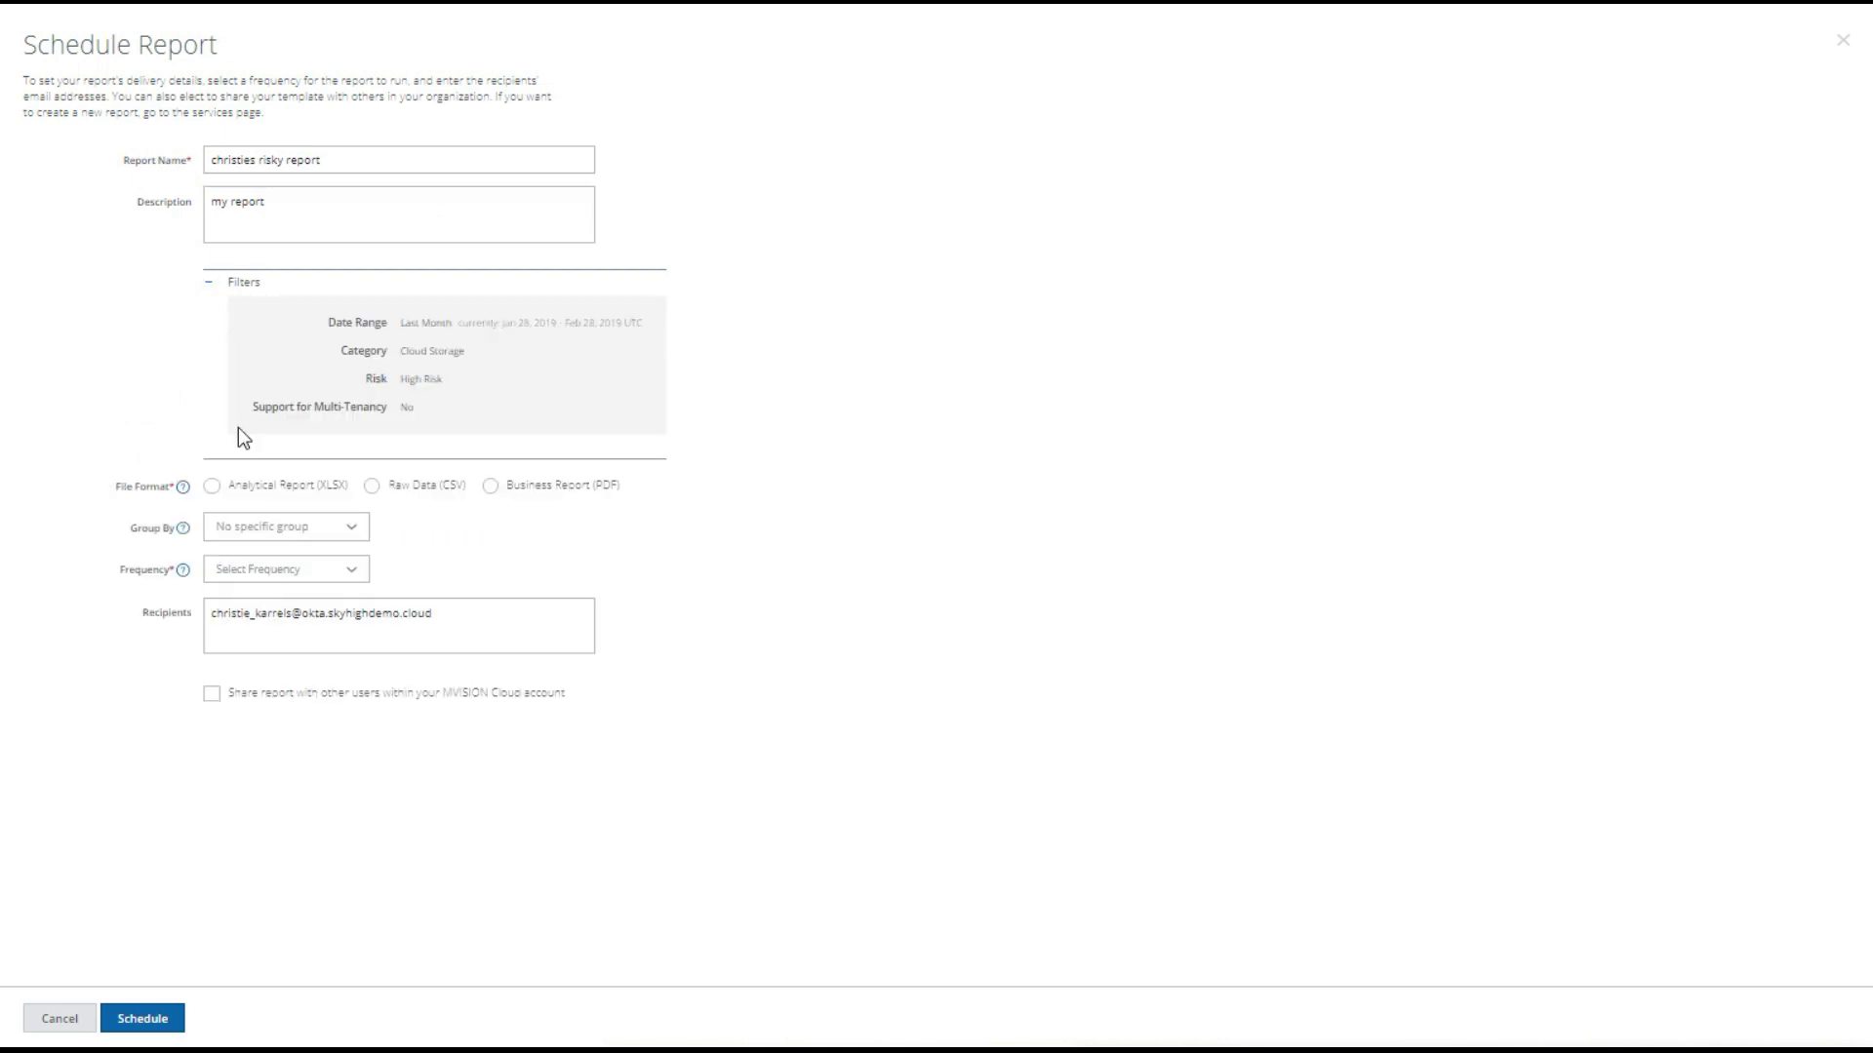
click(492, 488)
click(296, 589)
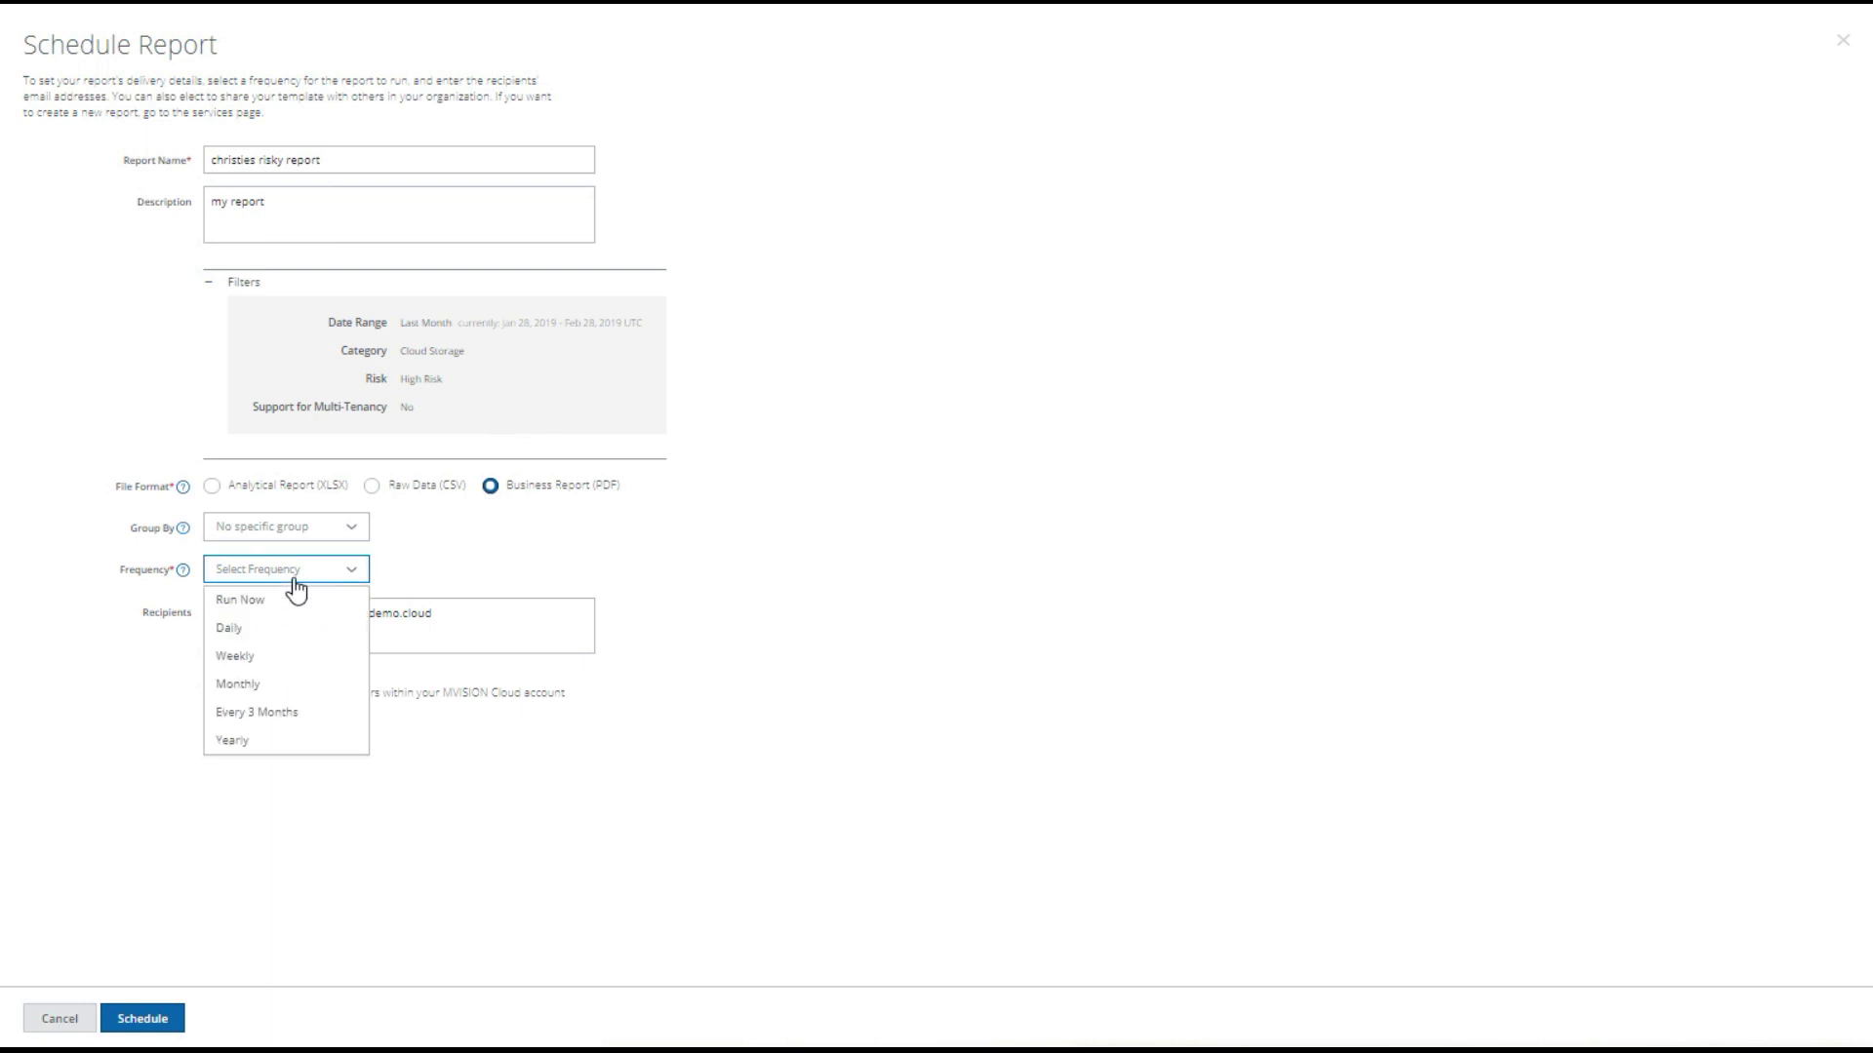
click(256, 655)
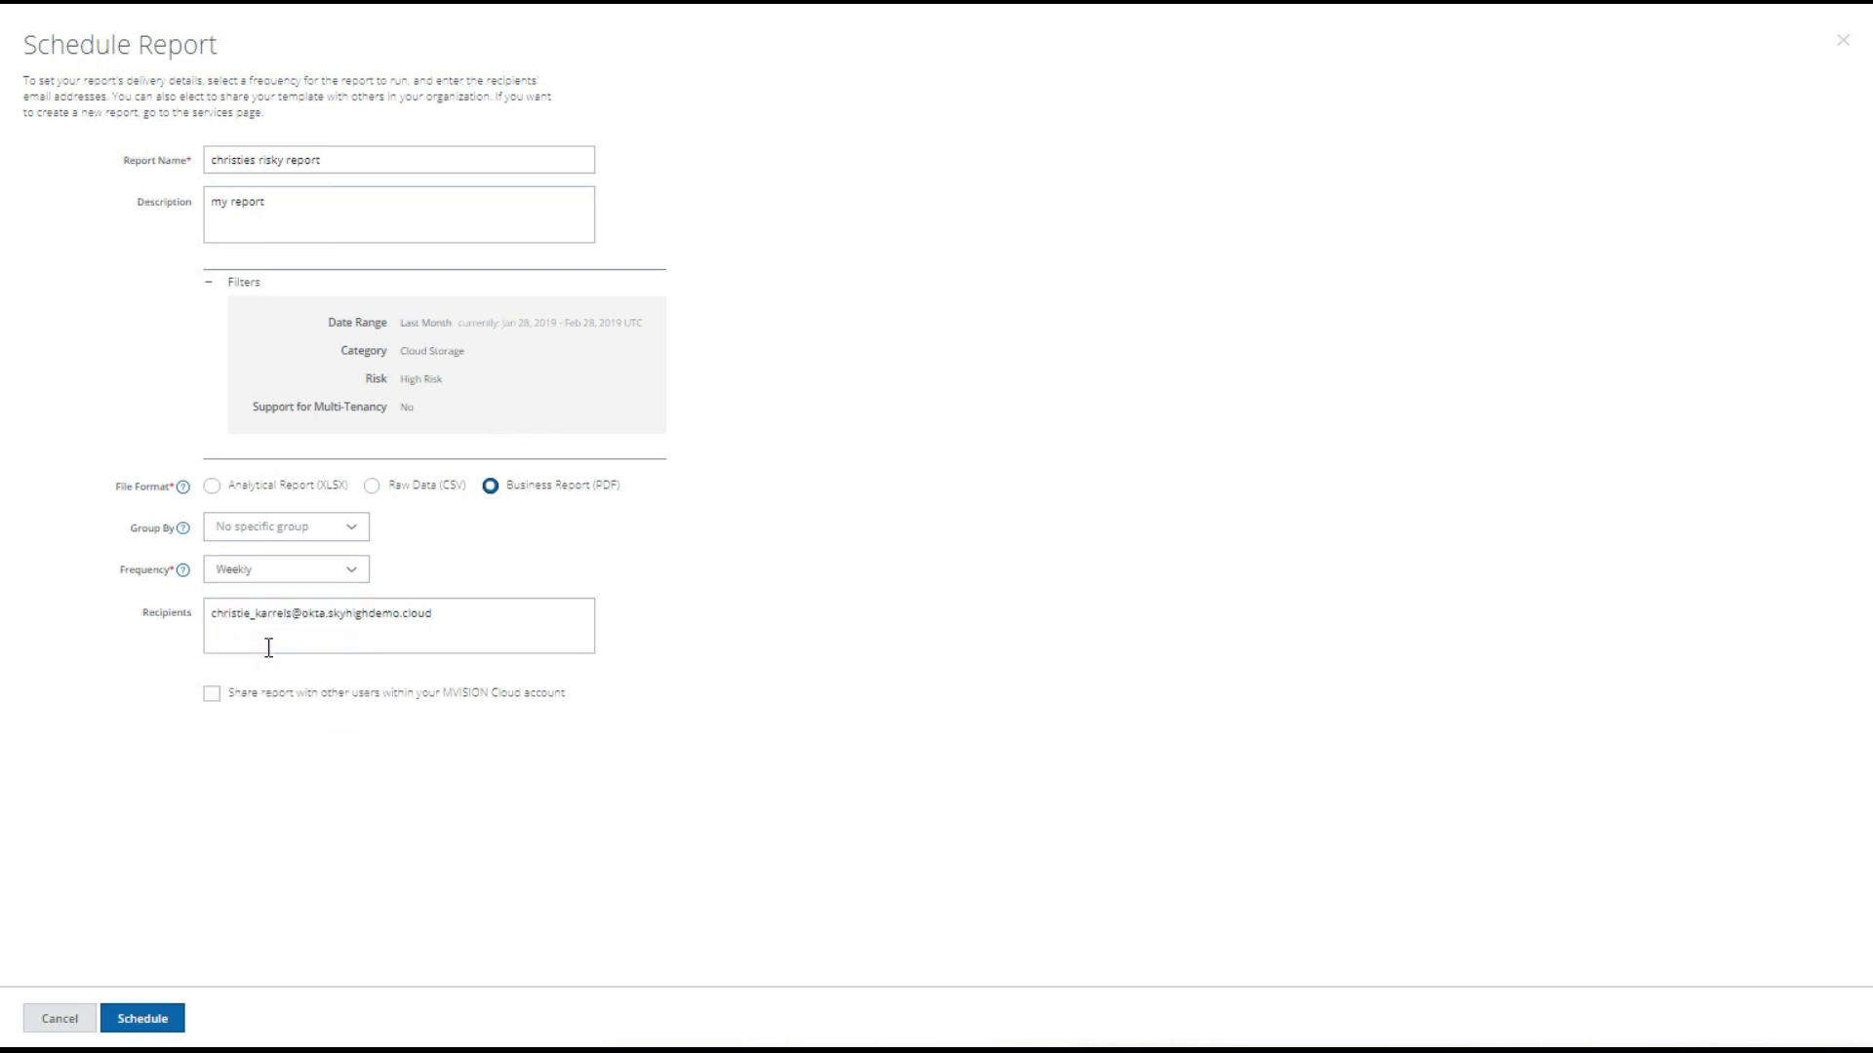
click(176, 1020)
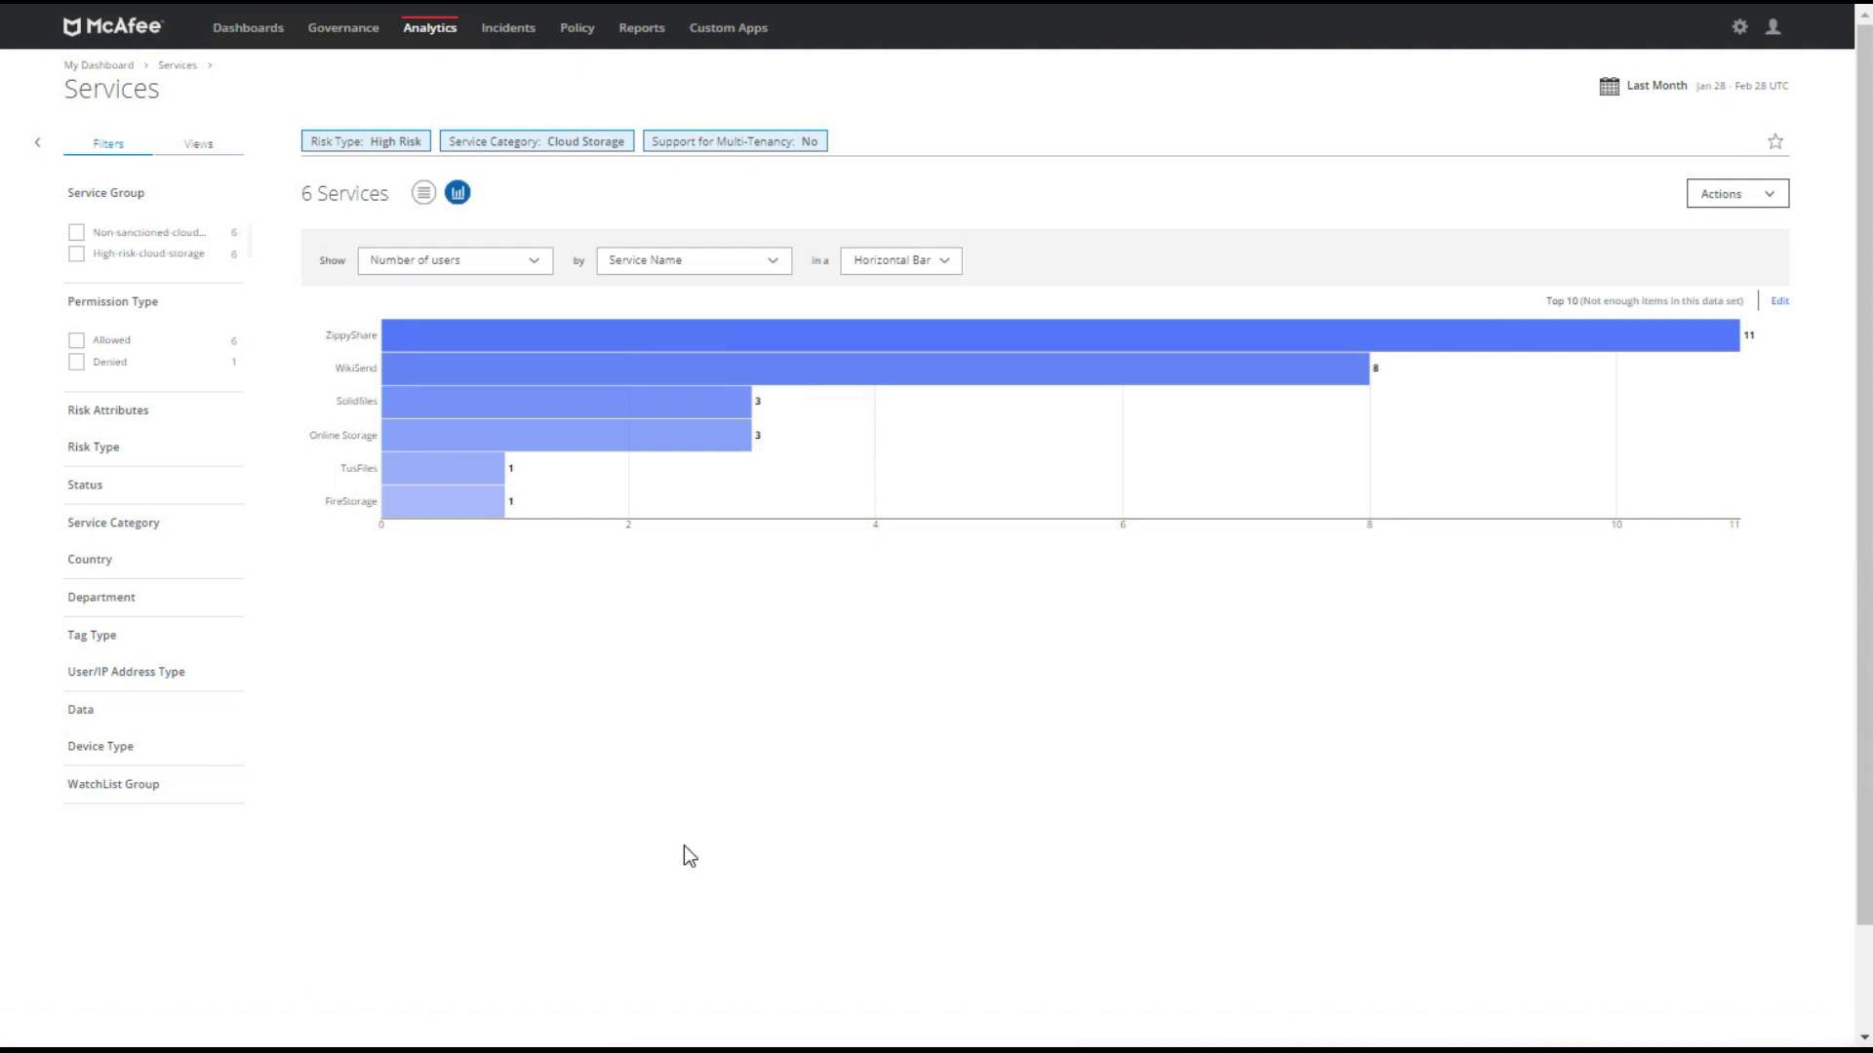
Step: Check ZippyShare's bar value, return to the services table, and begin saving the view
mouse_move(594, 339)
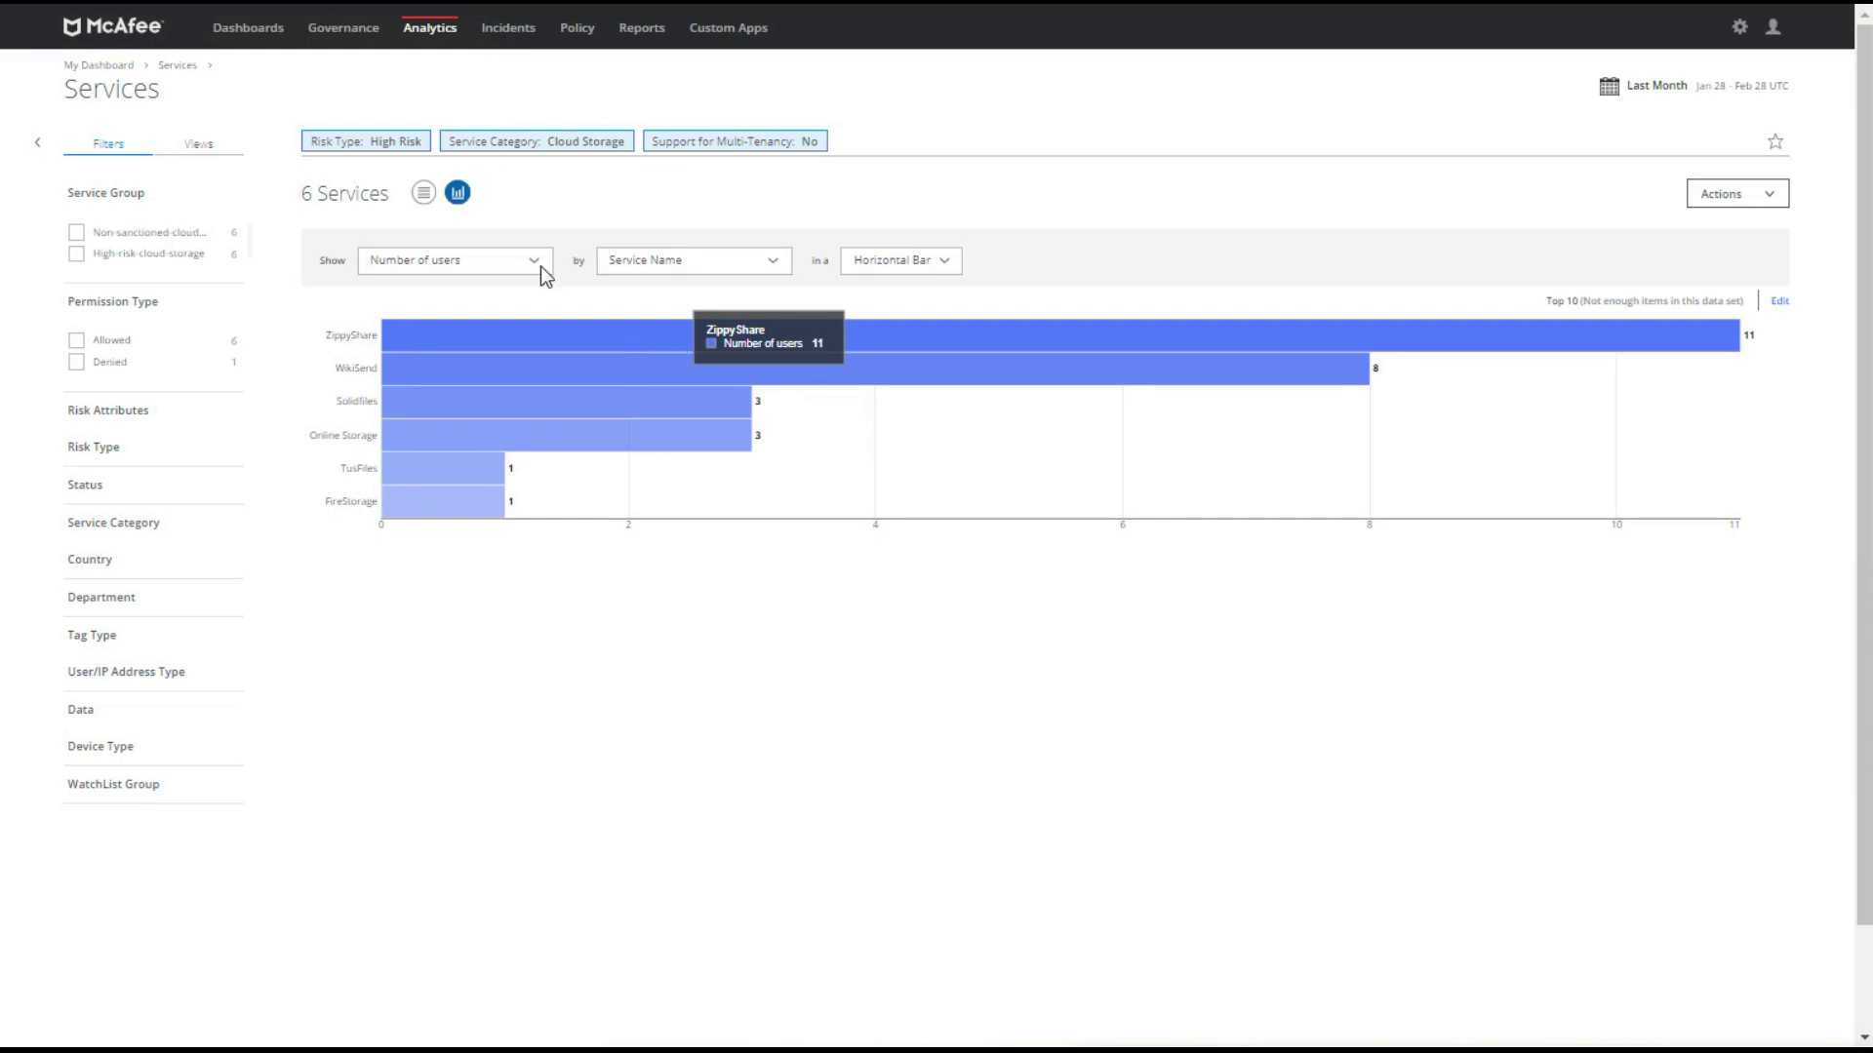
click(422, 195)
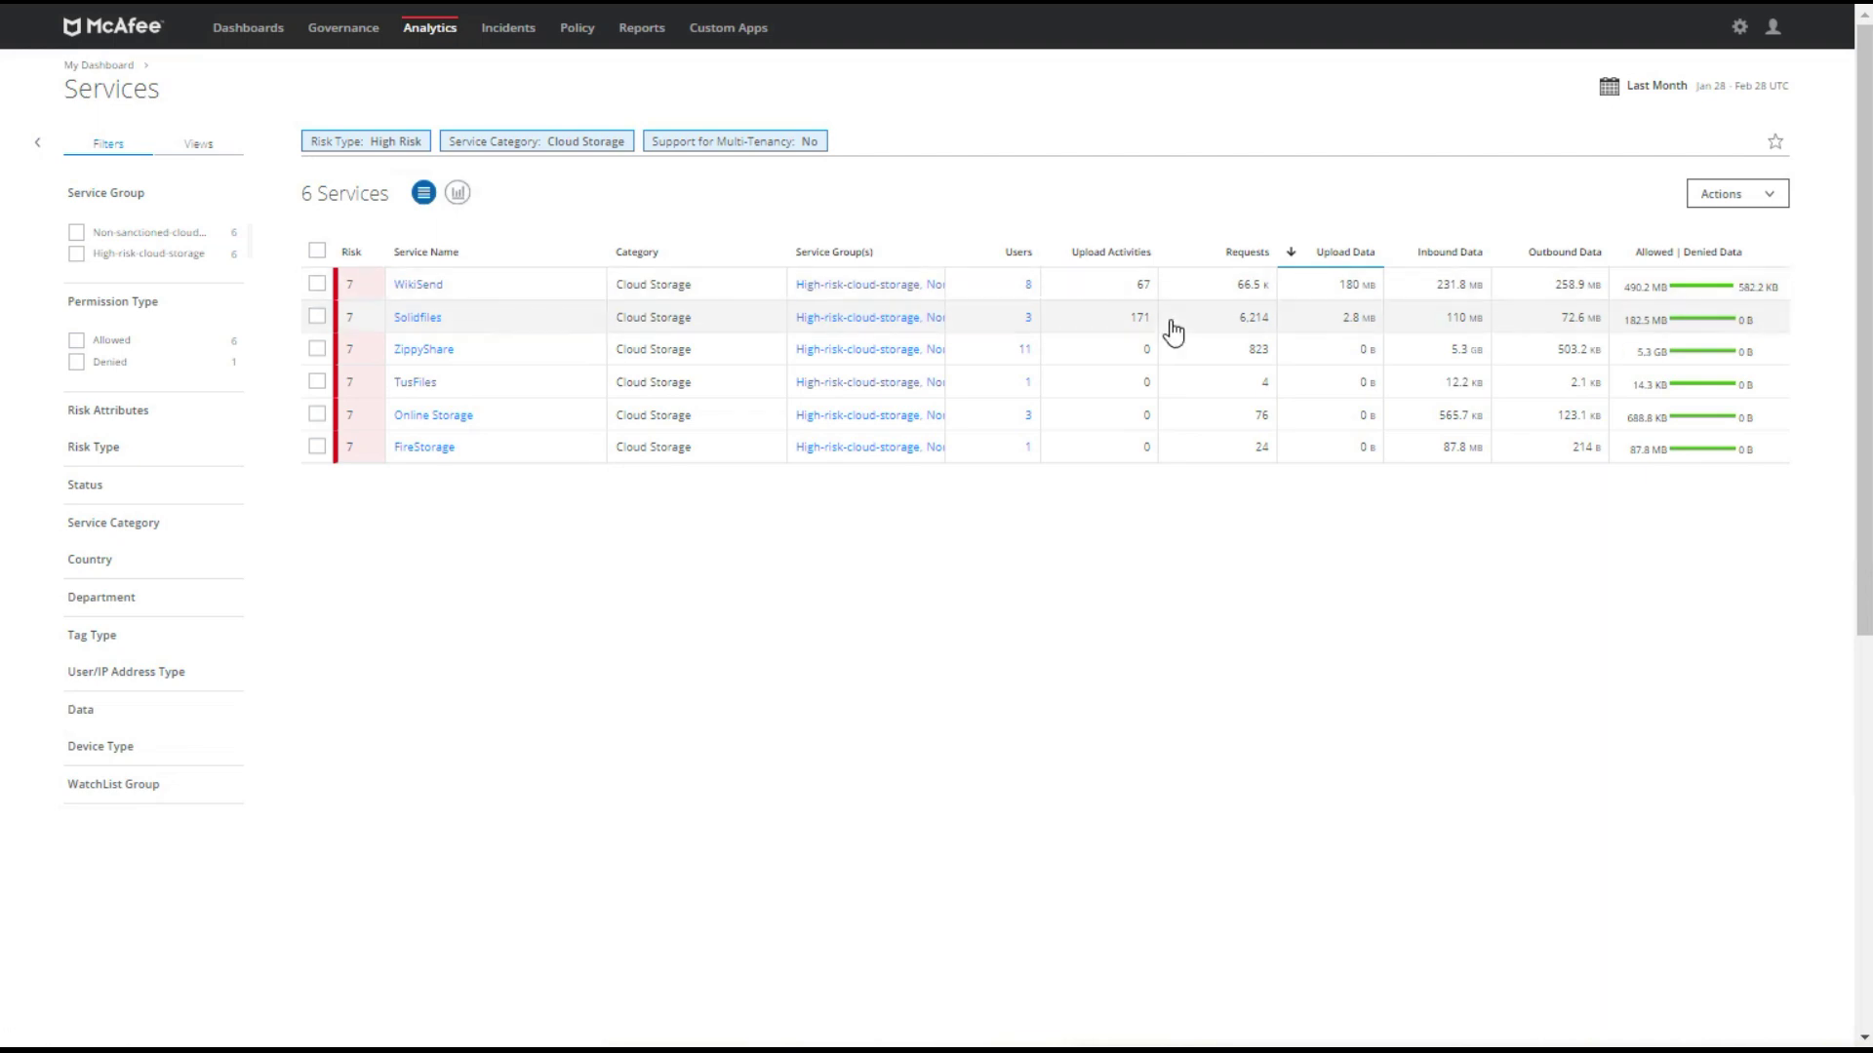
click(1775, 144)
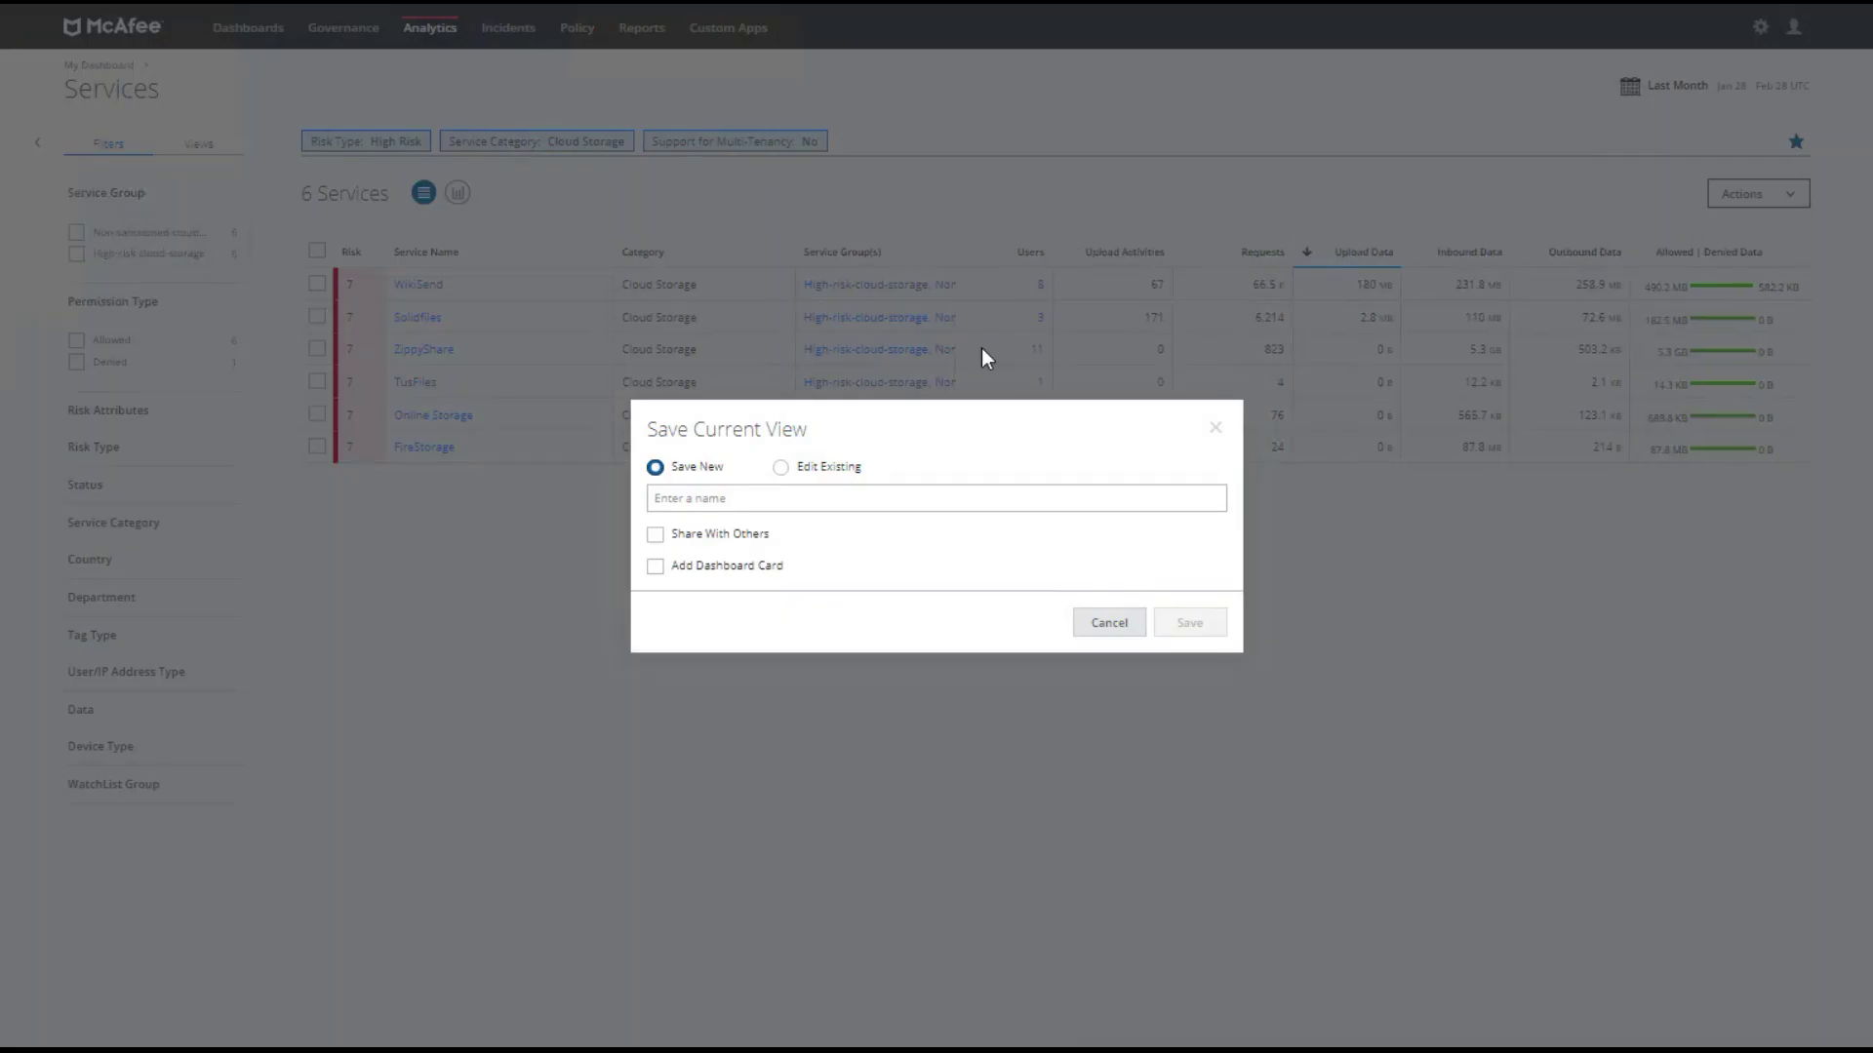
Step: Save the view as 'risky cloudstoage no multitenancy-cjk' with a matching dashboard card
click(796, 500)
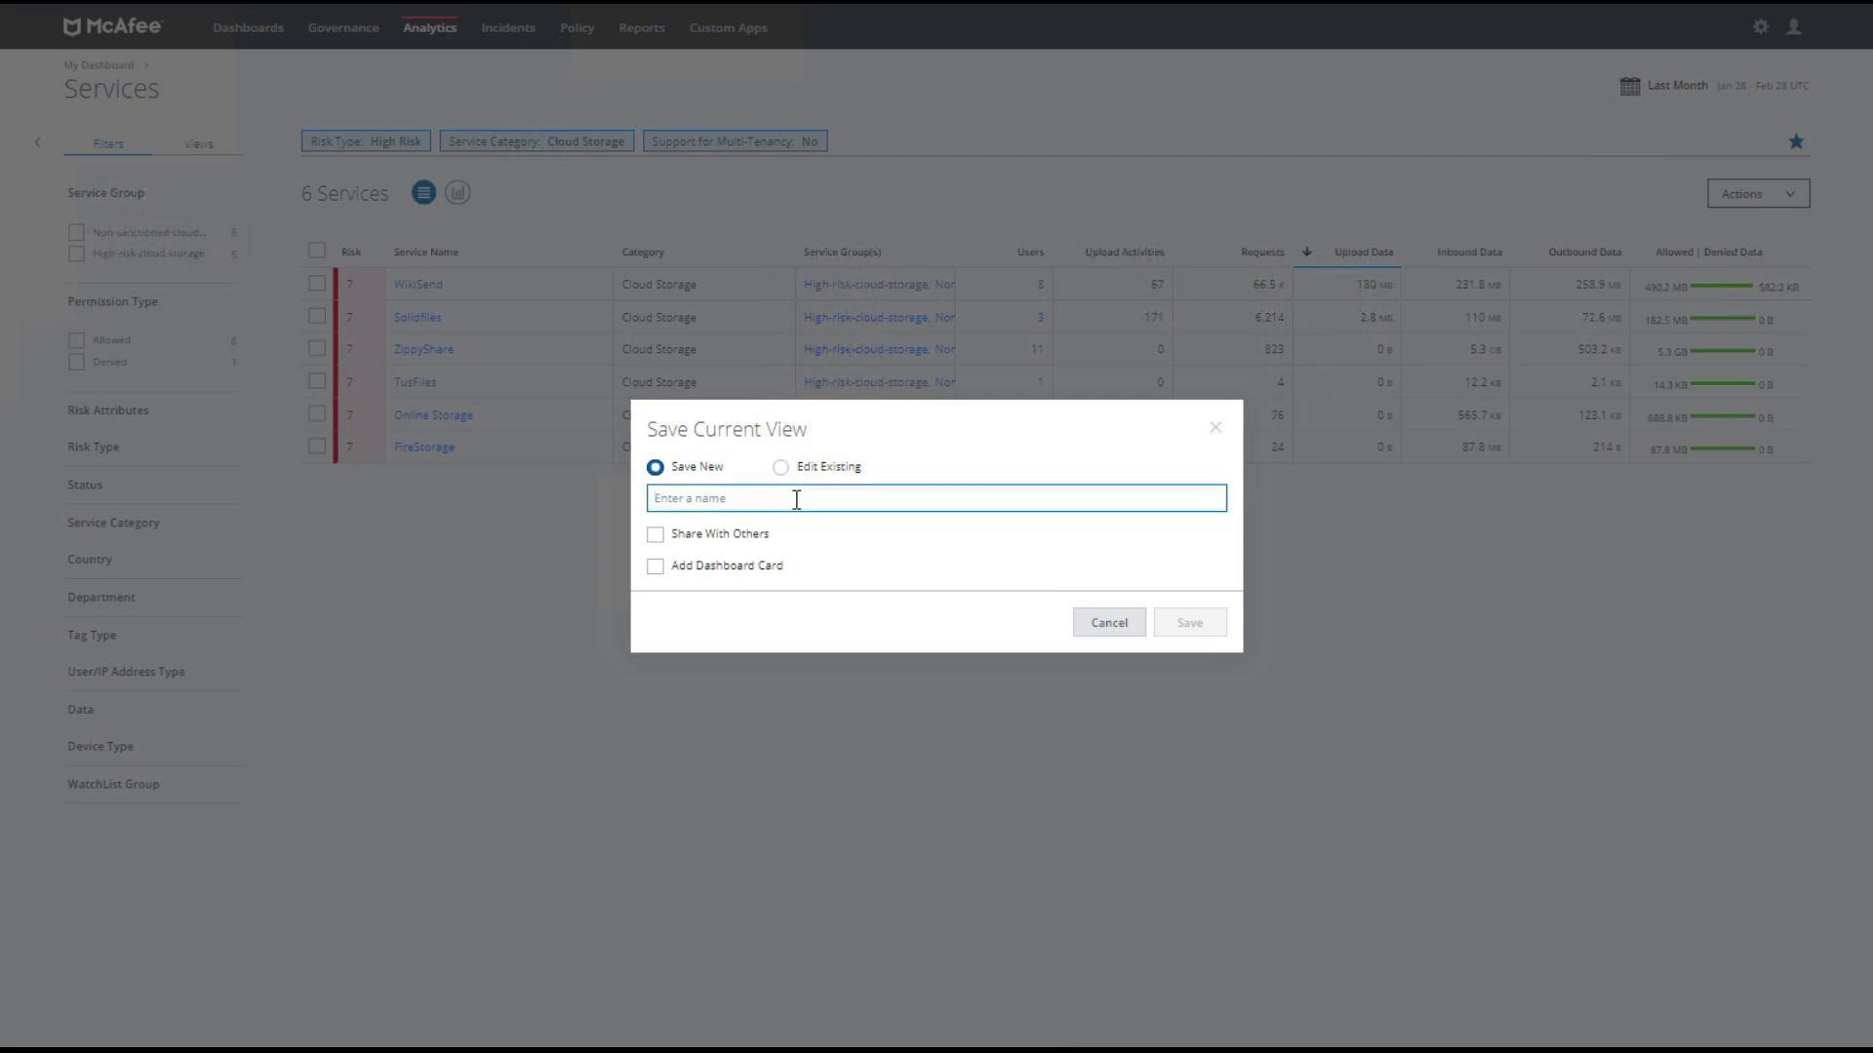
text(risky )
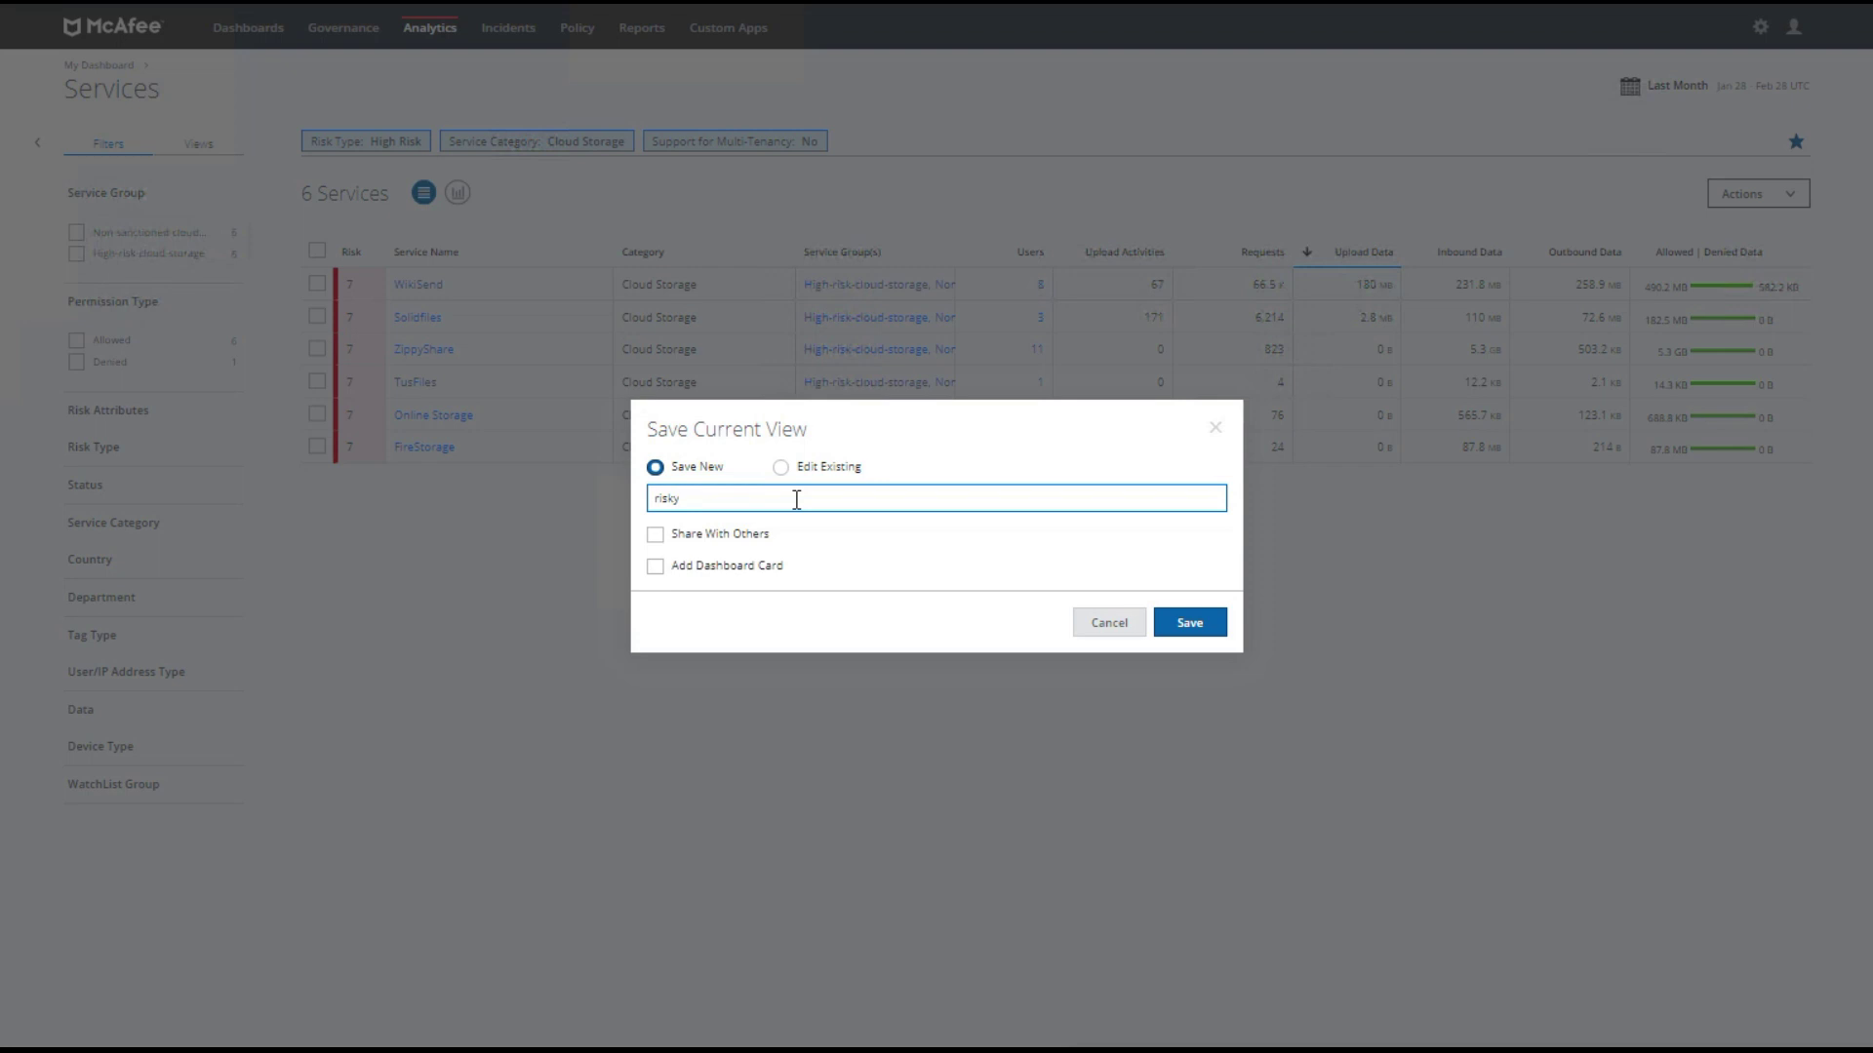
text(cloudstoage no multi-tenancy-cjk)
click(655, 569)
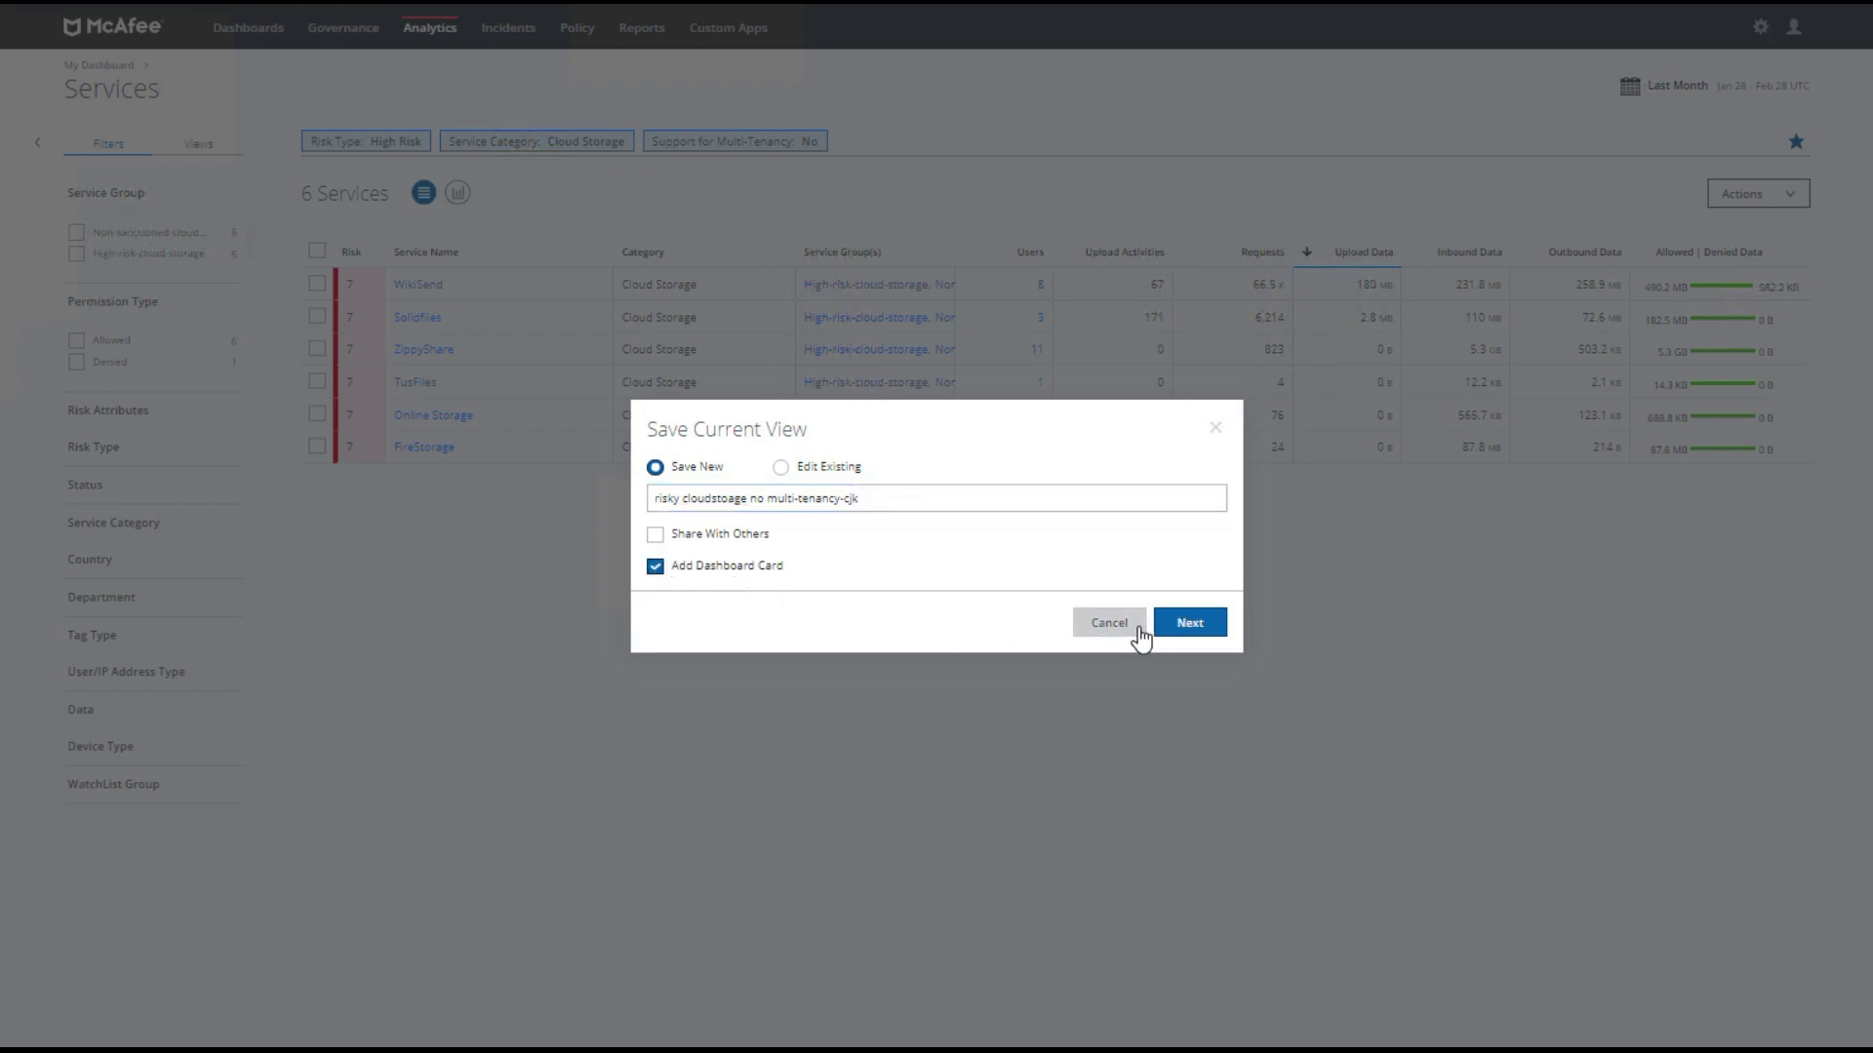
click(1191, 627)
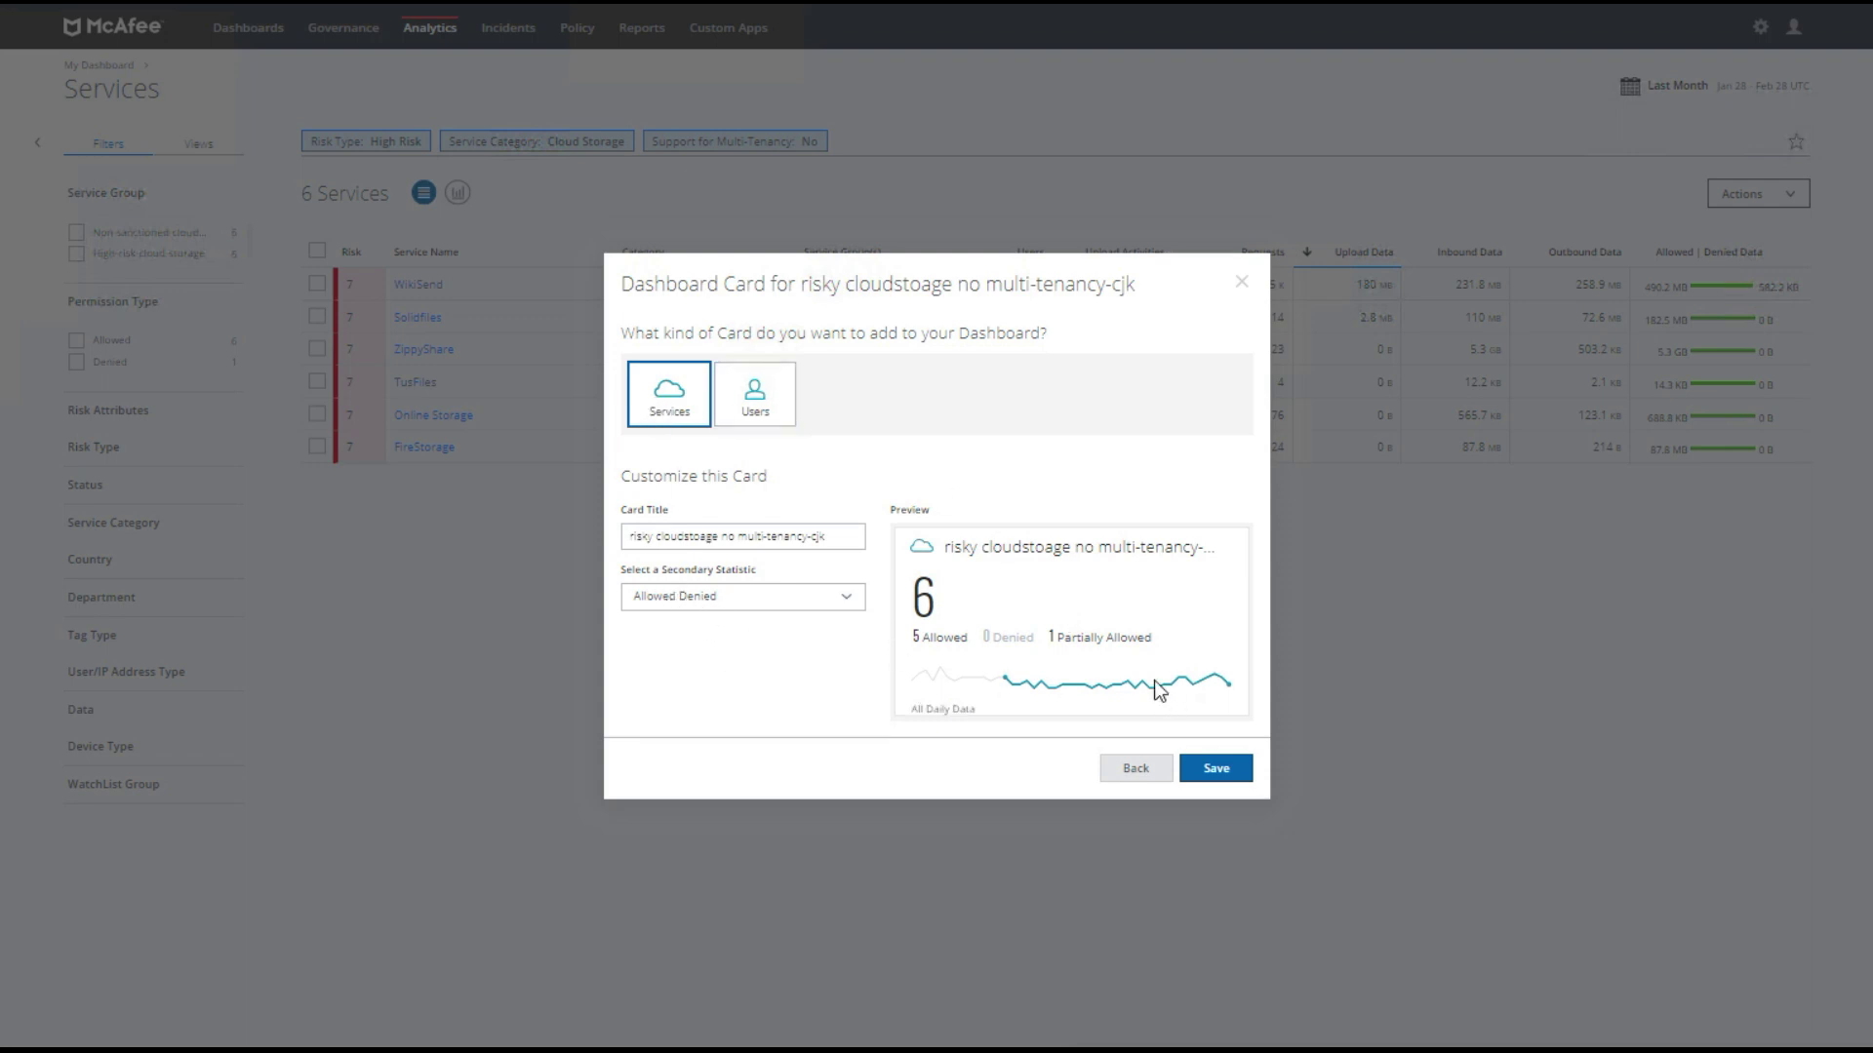
click(1214, 770)
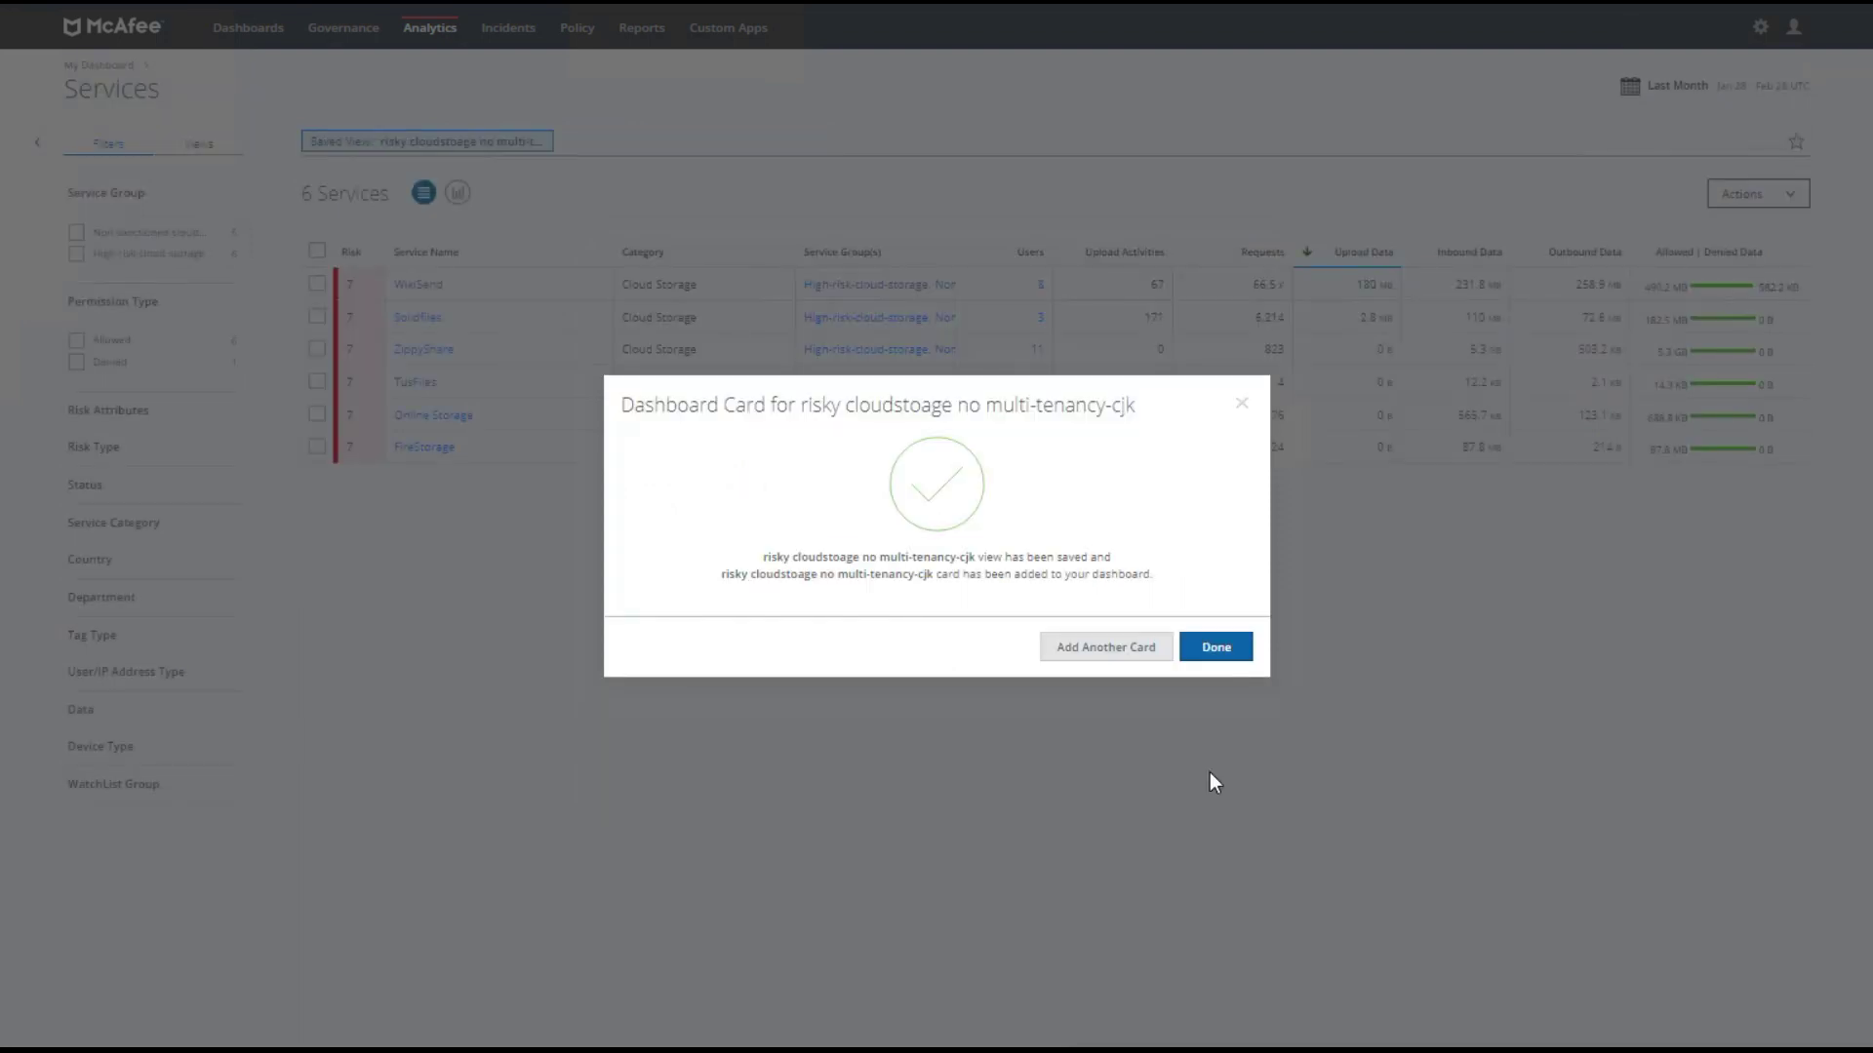
click(1215, 648)
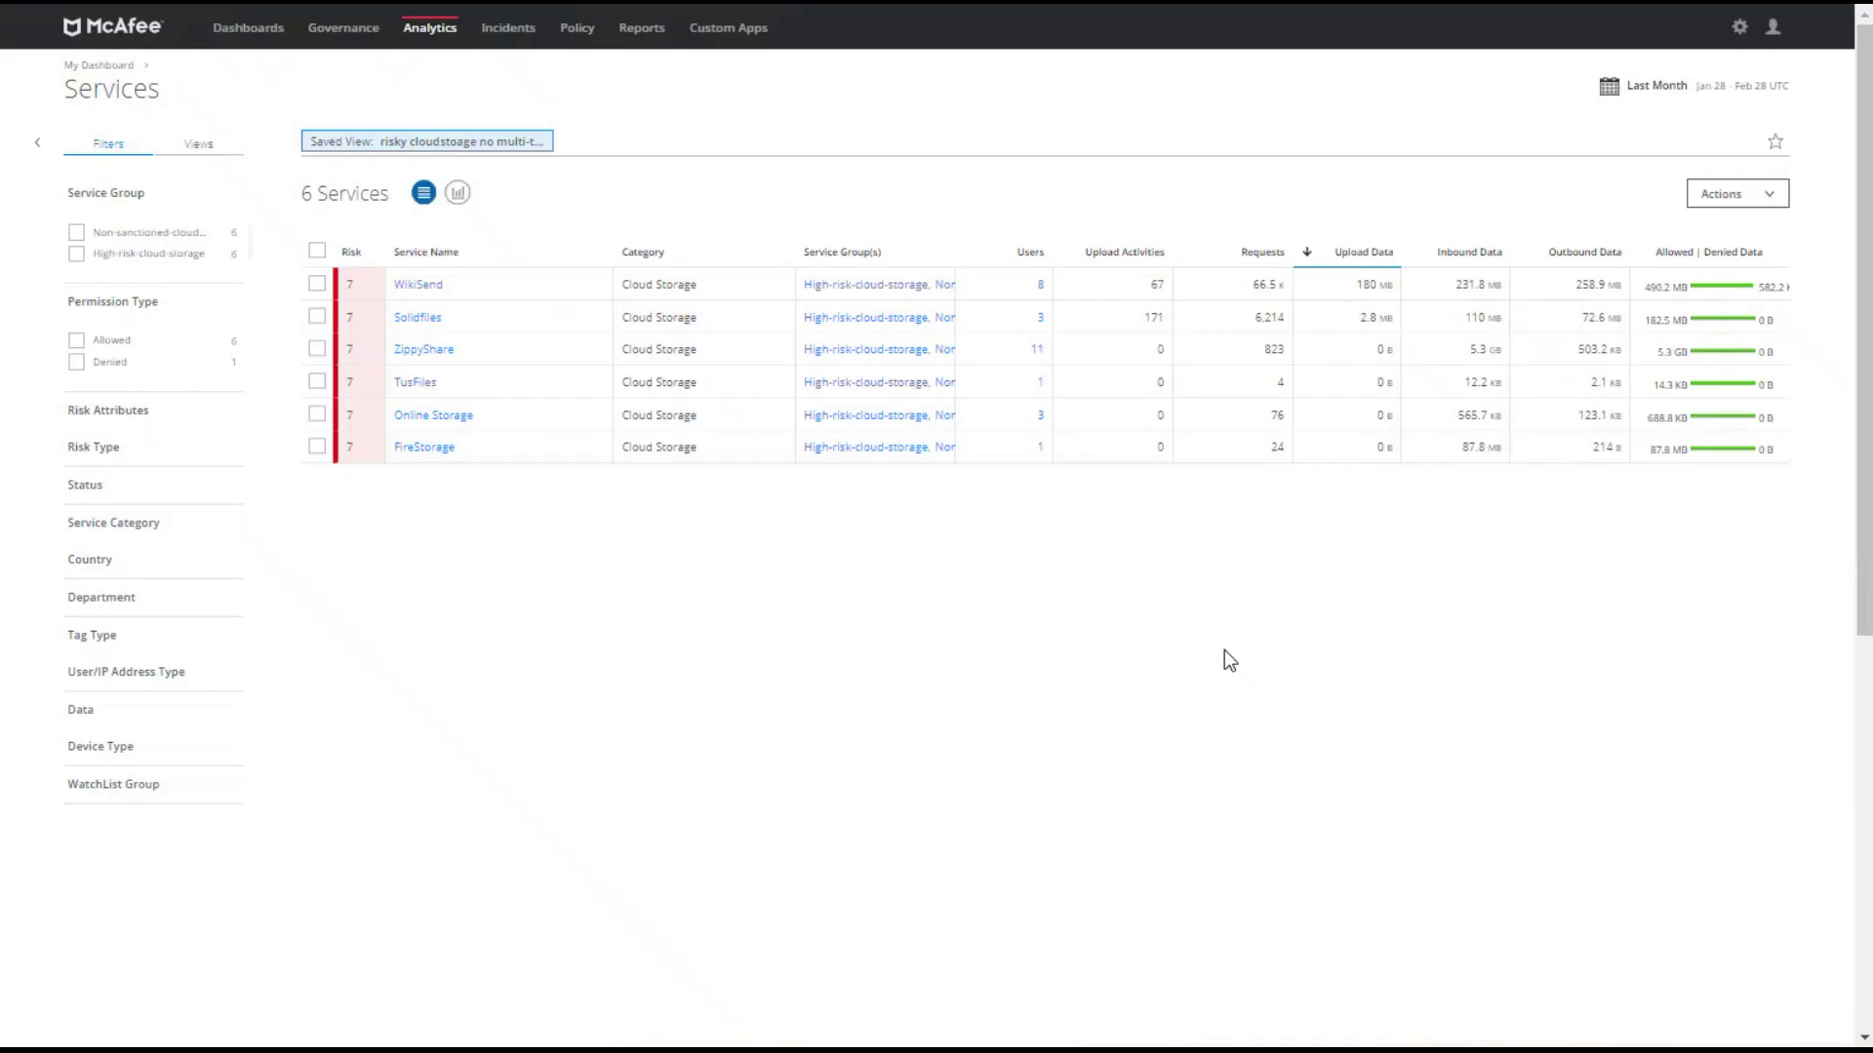
click(246, 27)
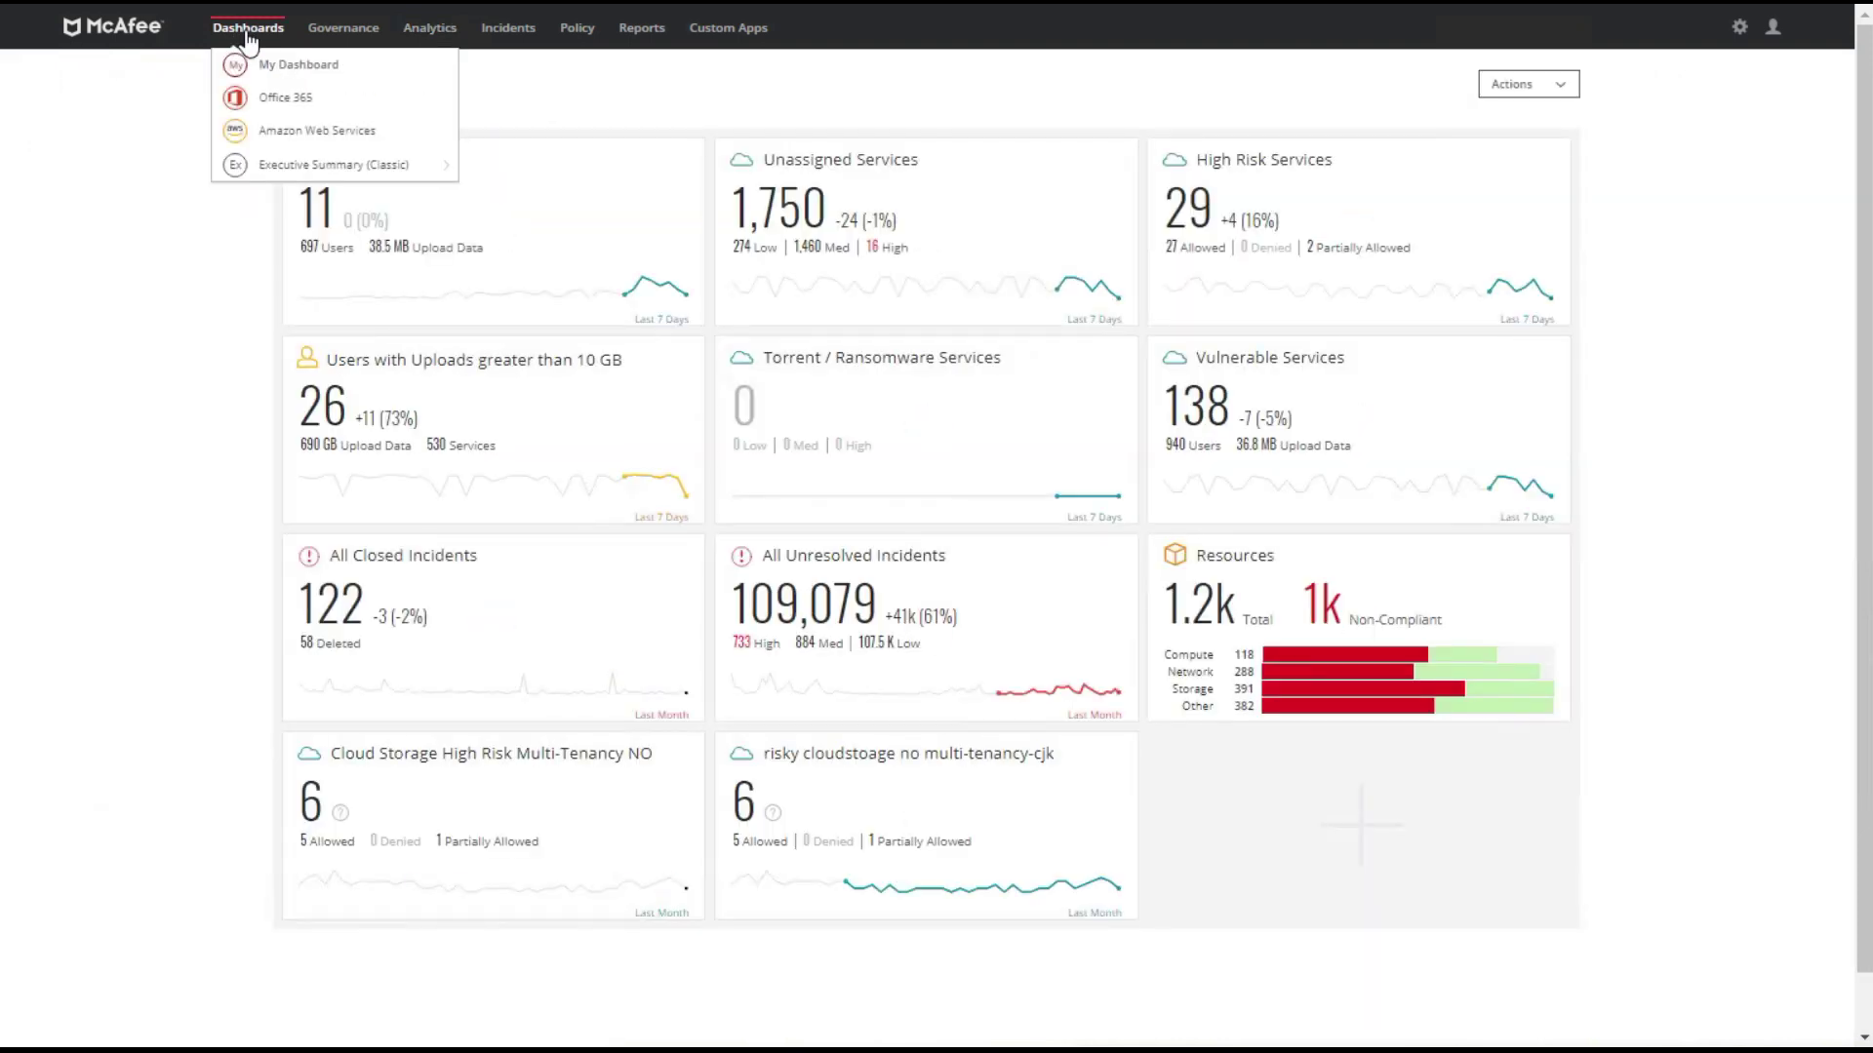
click(922, 757)
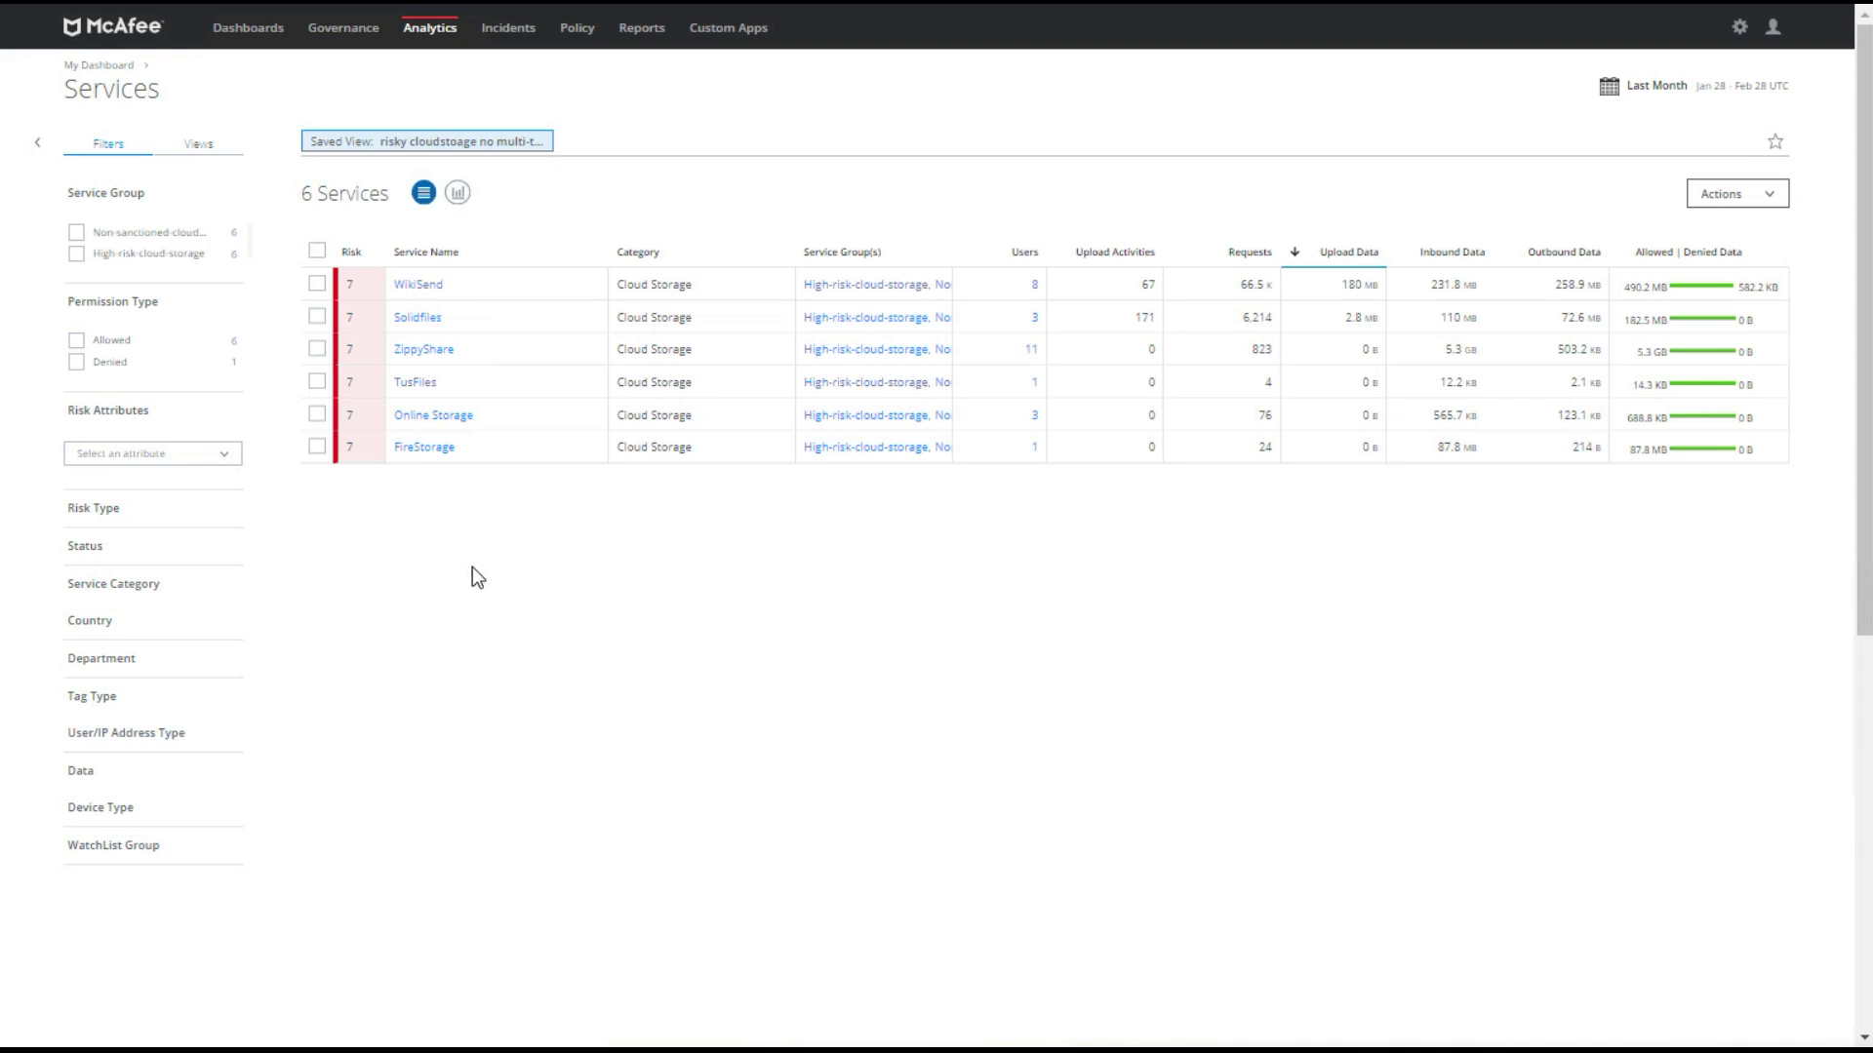
click(420, 285)
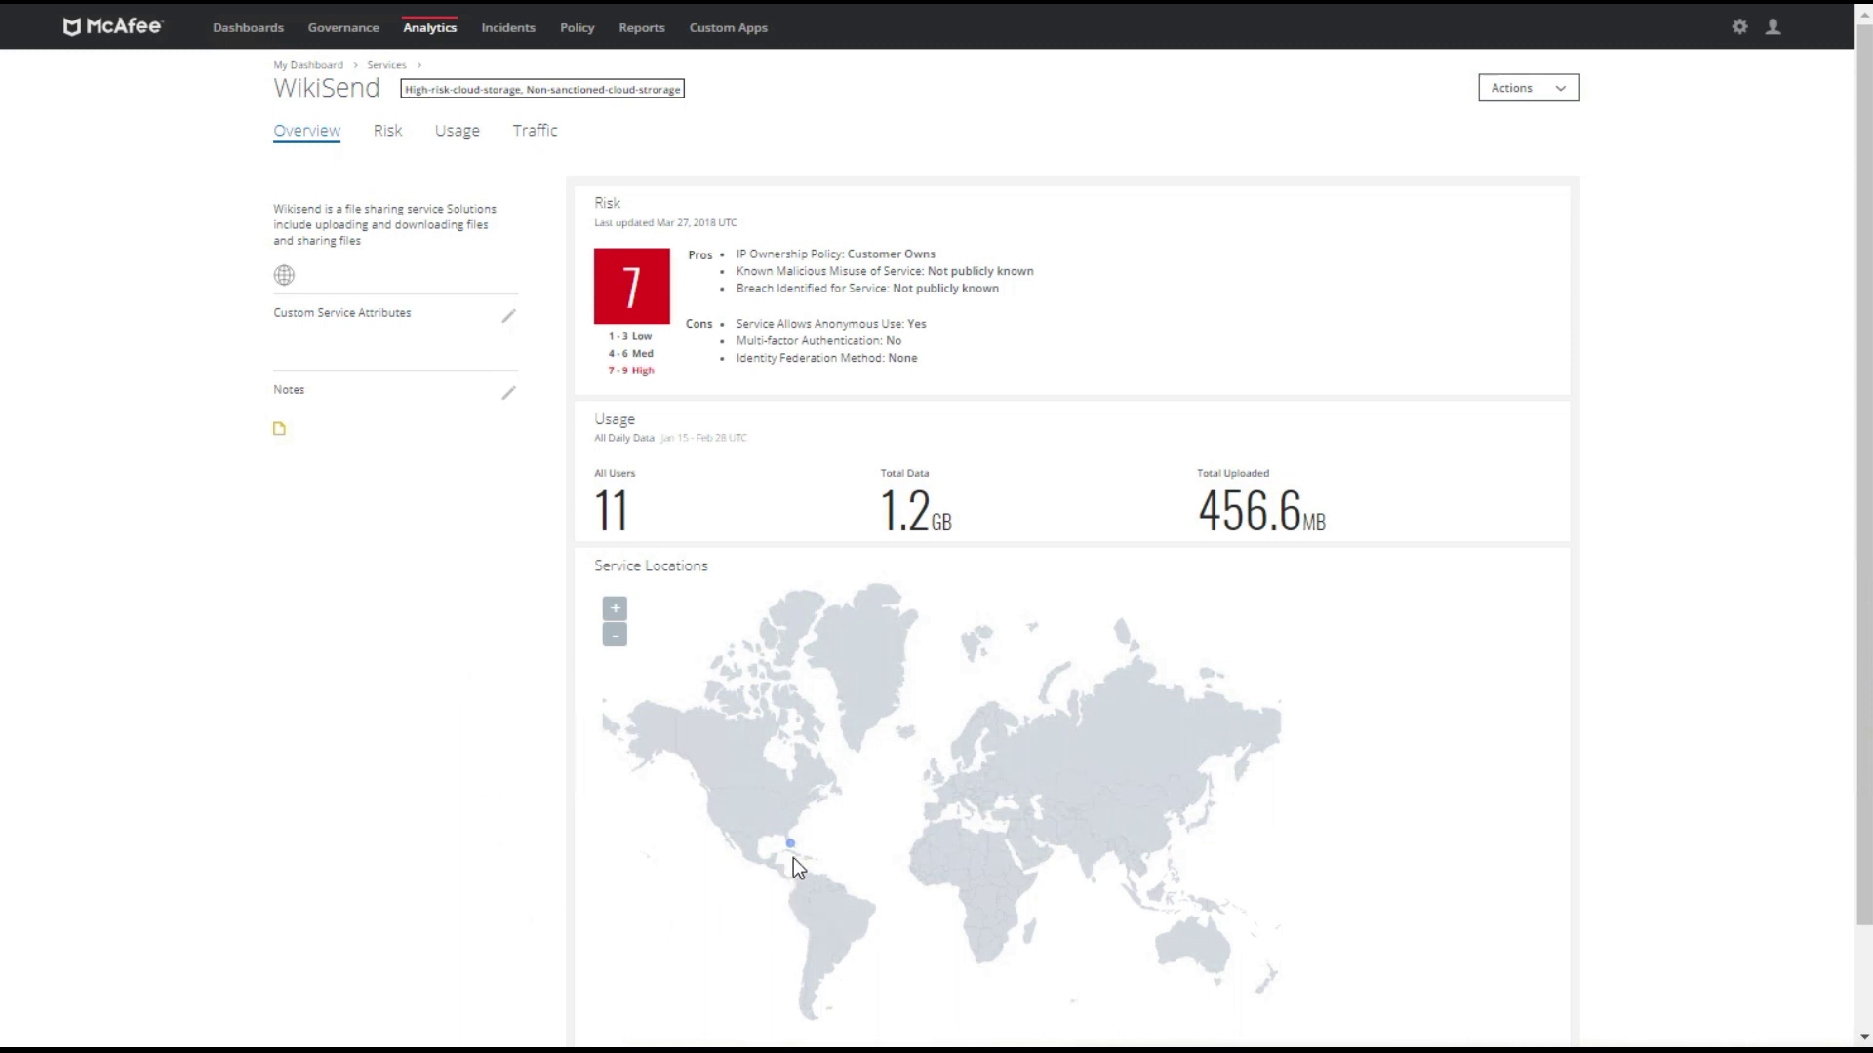
Step: Open WikiSend's Risk tab to see its Data Risk 8 attribute breakdown
mouse_move(787, 846)
click(386, 141)
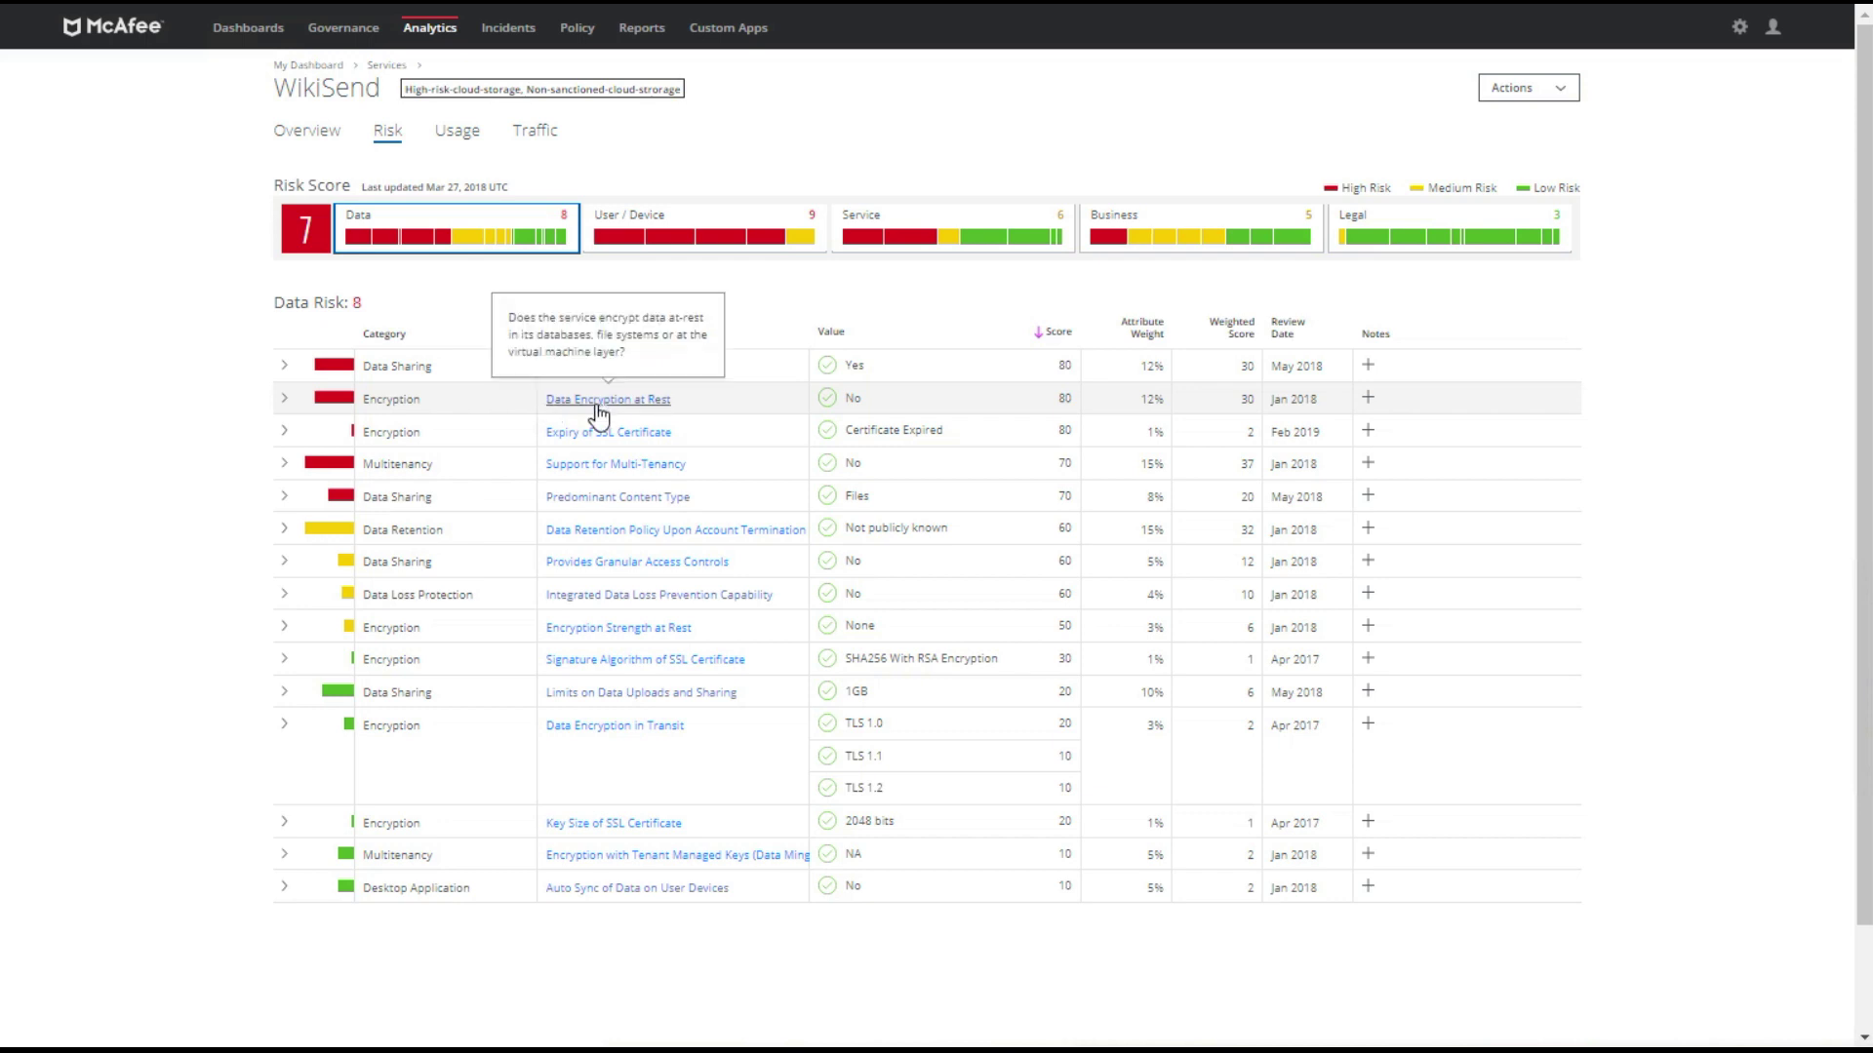
Step: Expand File Sharing Support and Data Encryption at Rest, then show the User / Device Risk 9 attributes
click(286, 371)
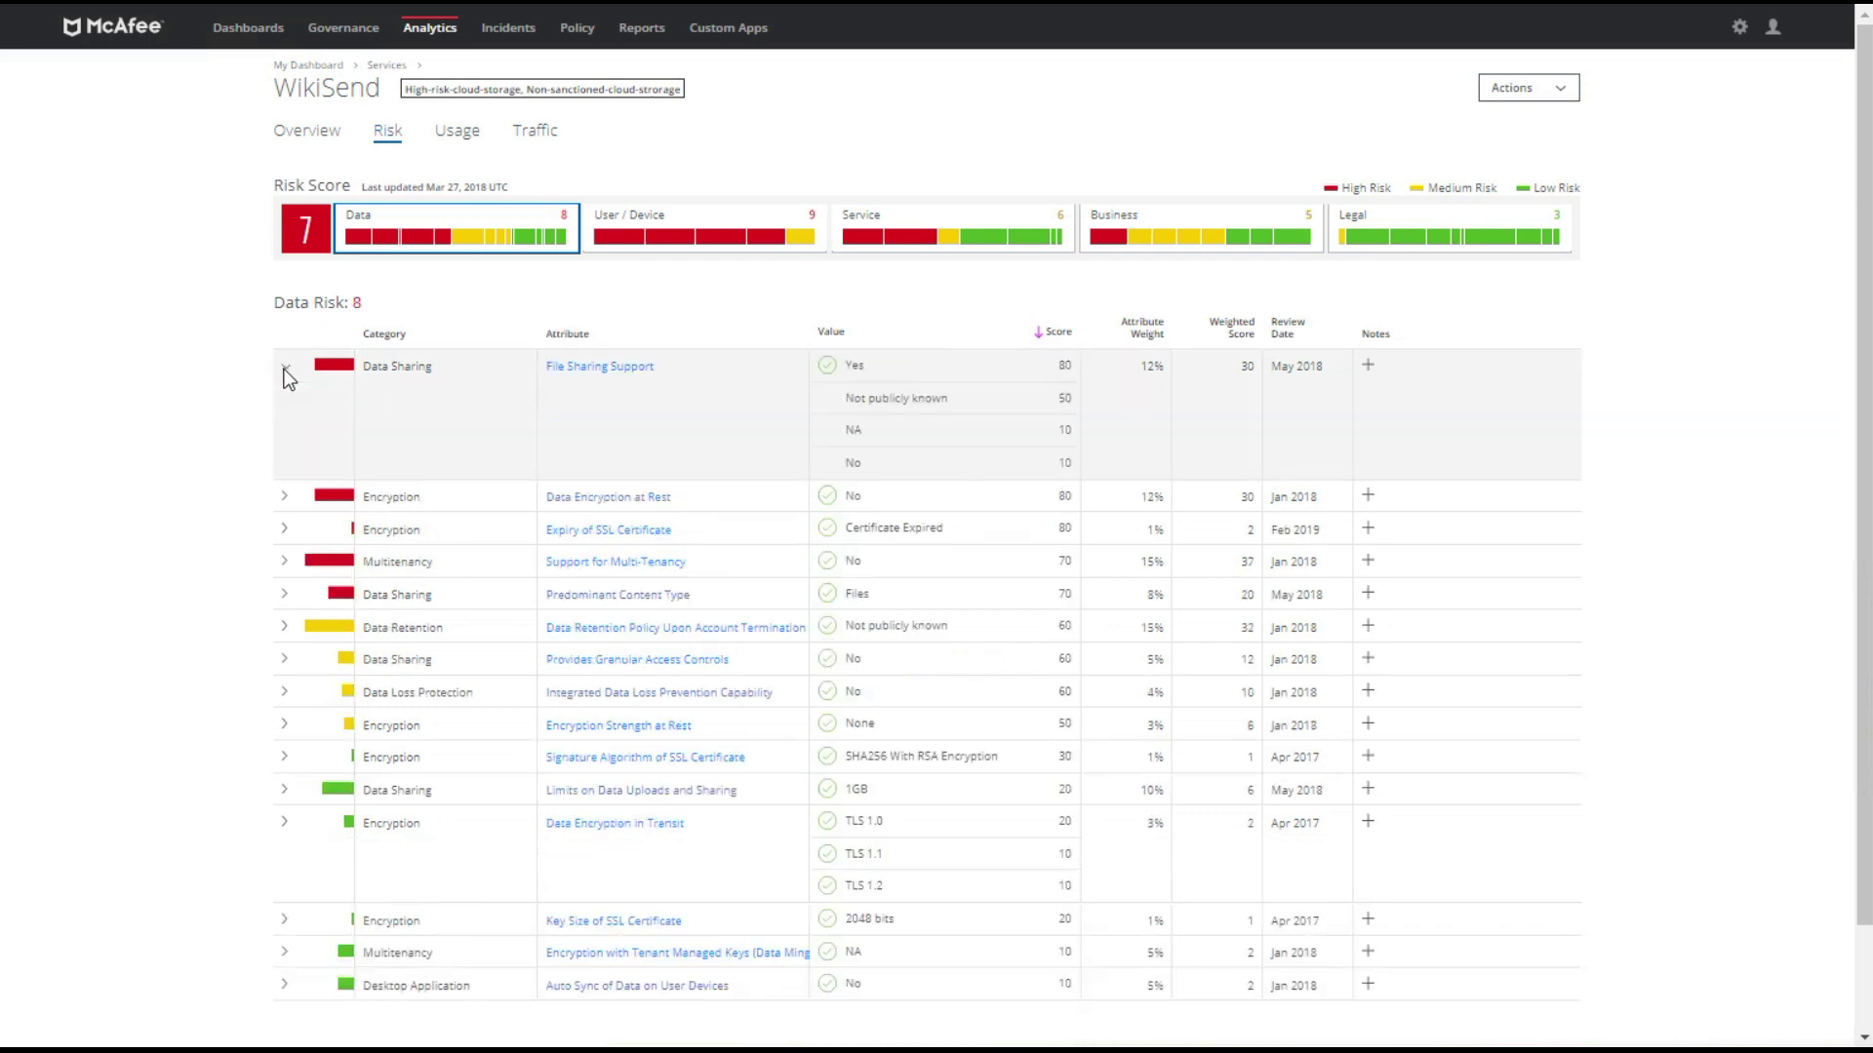
mouse_move(596, 376)
mouse_move(609, 518)
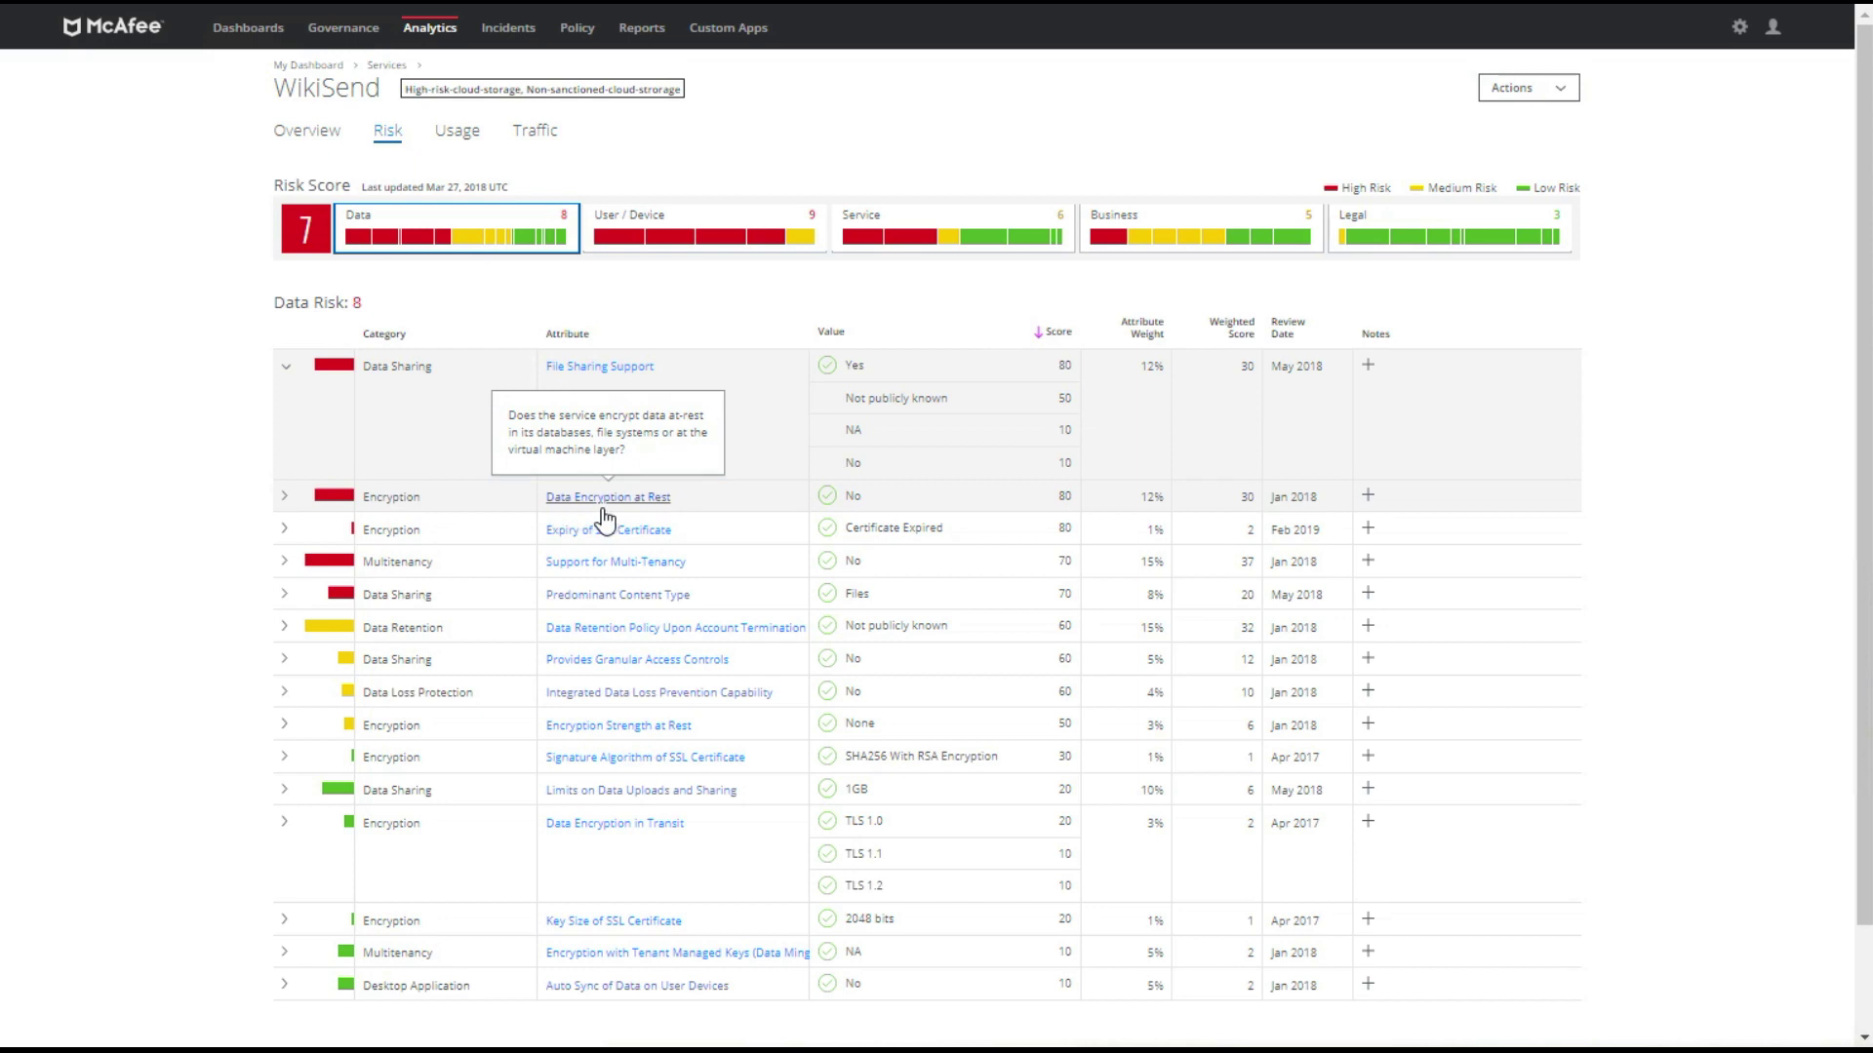
click(285, 501)
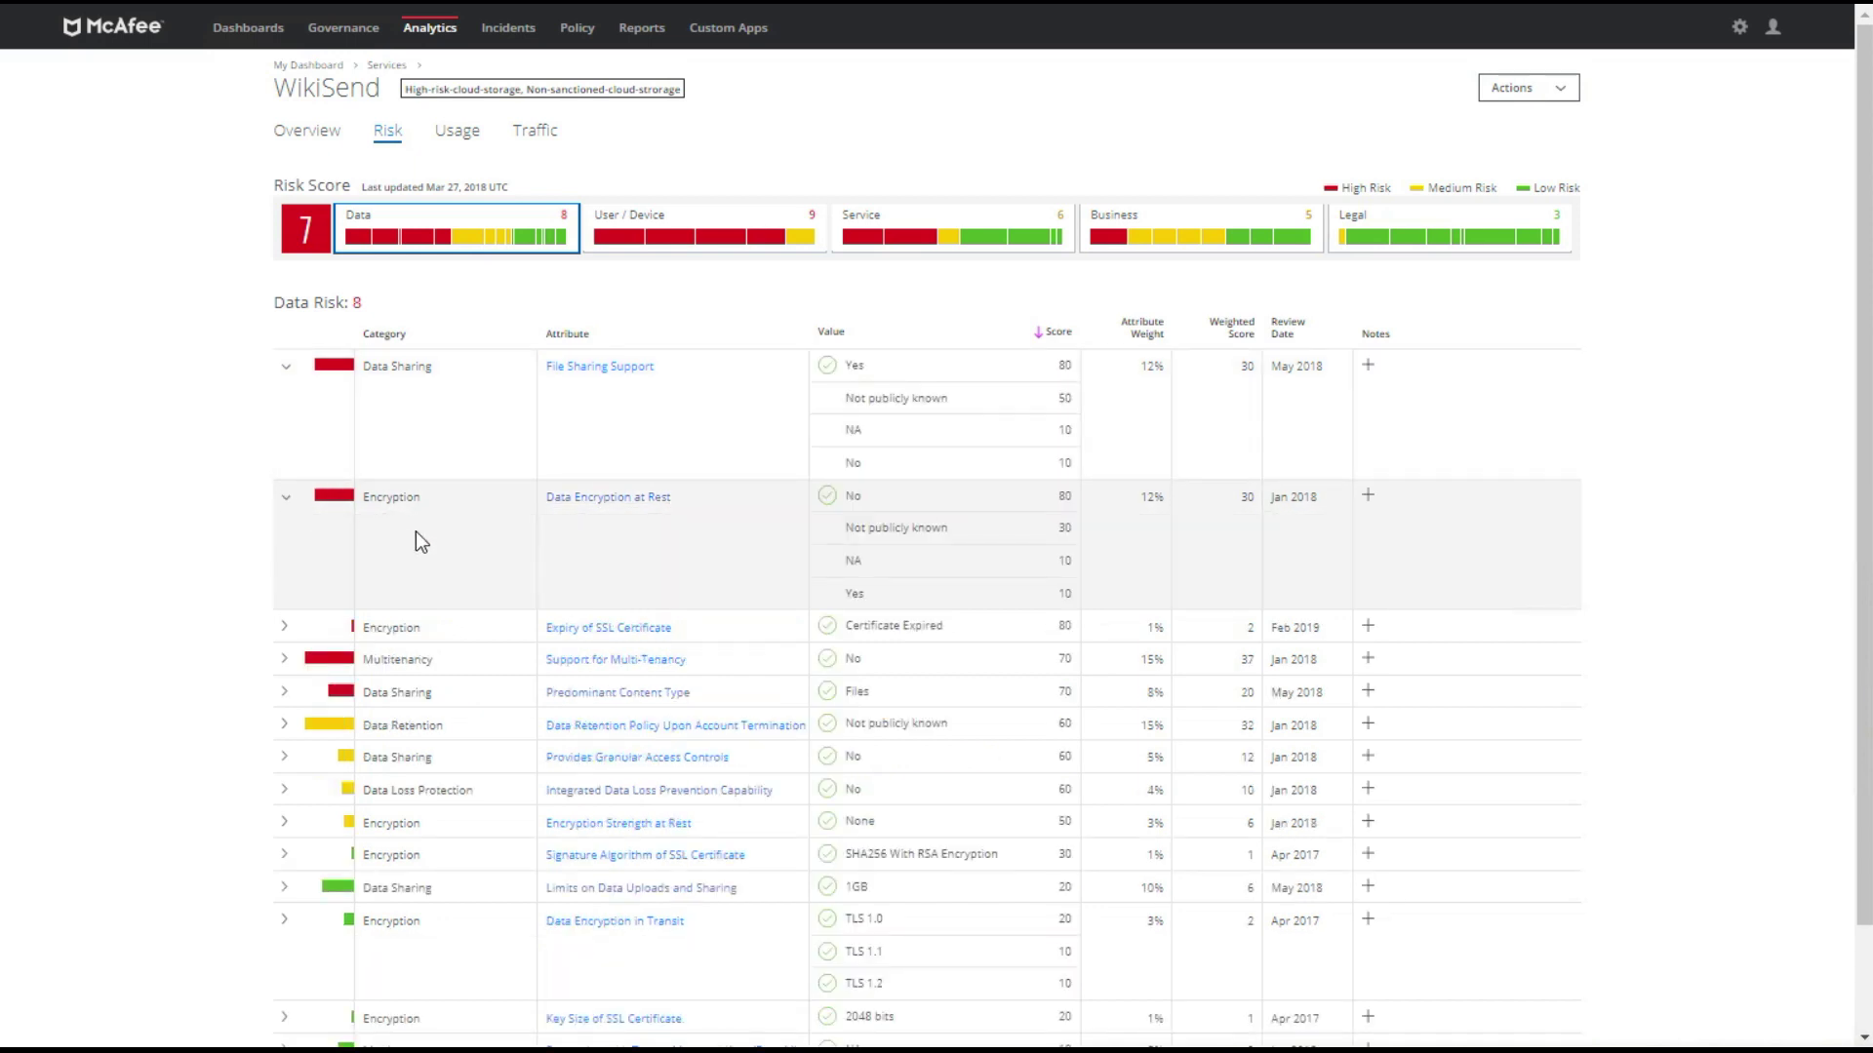
click(681, 239)
click(681, 239)
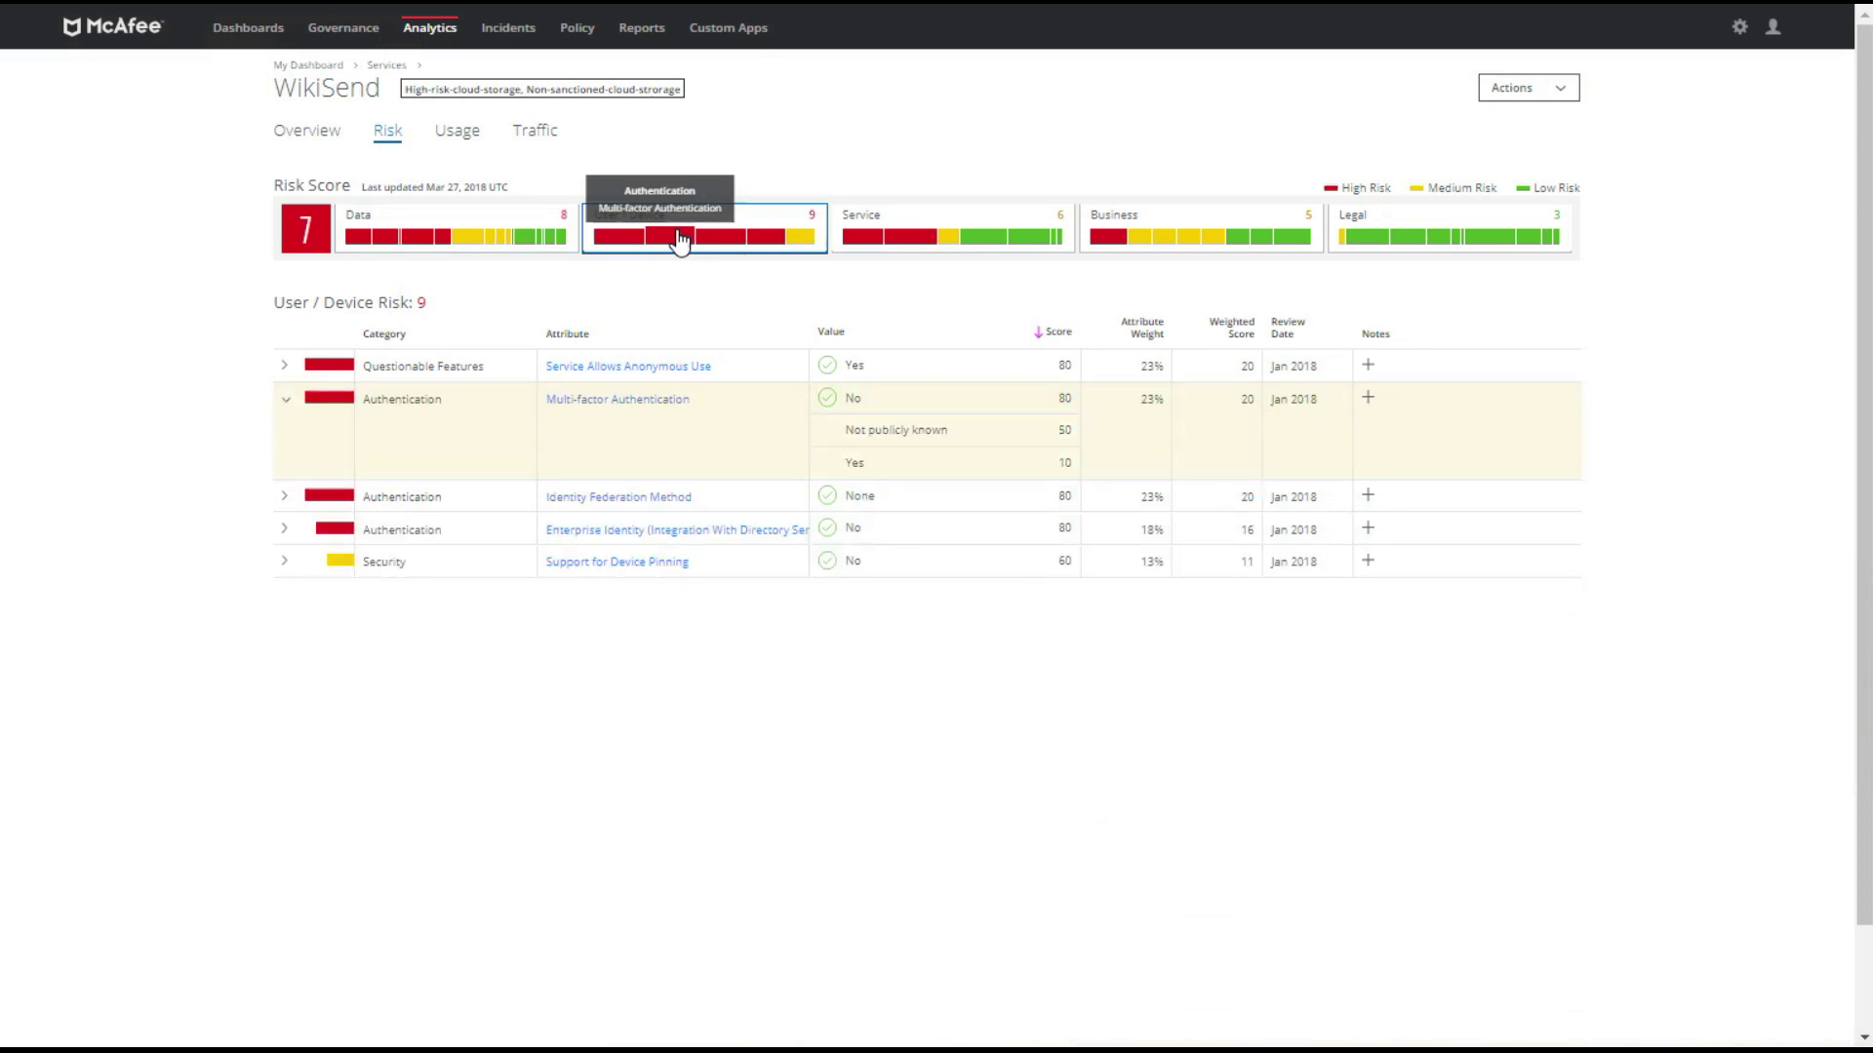
Step: Read the Multi-factor Authentication description, then view the Service Risk 6 attributes
click(673, 400)
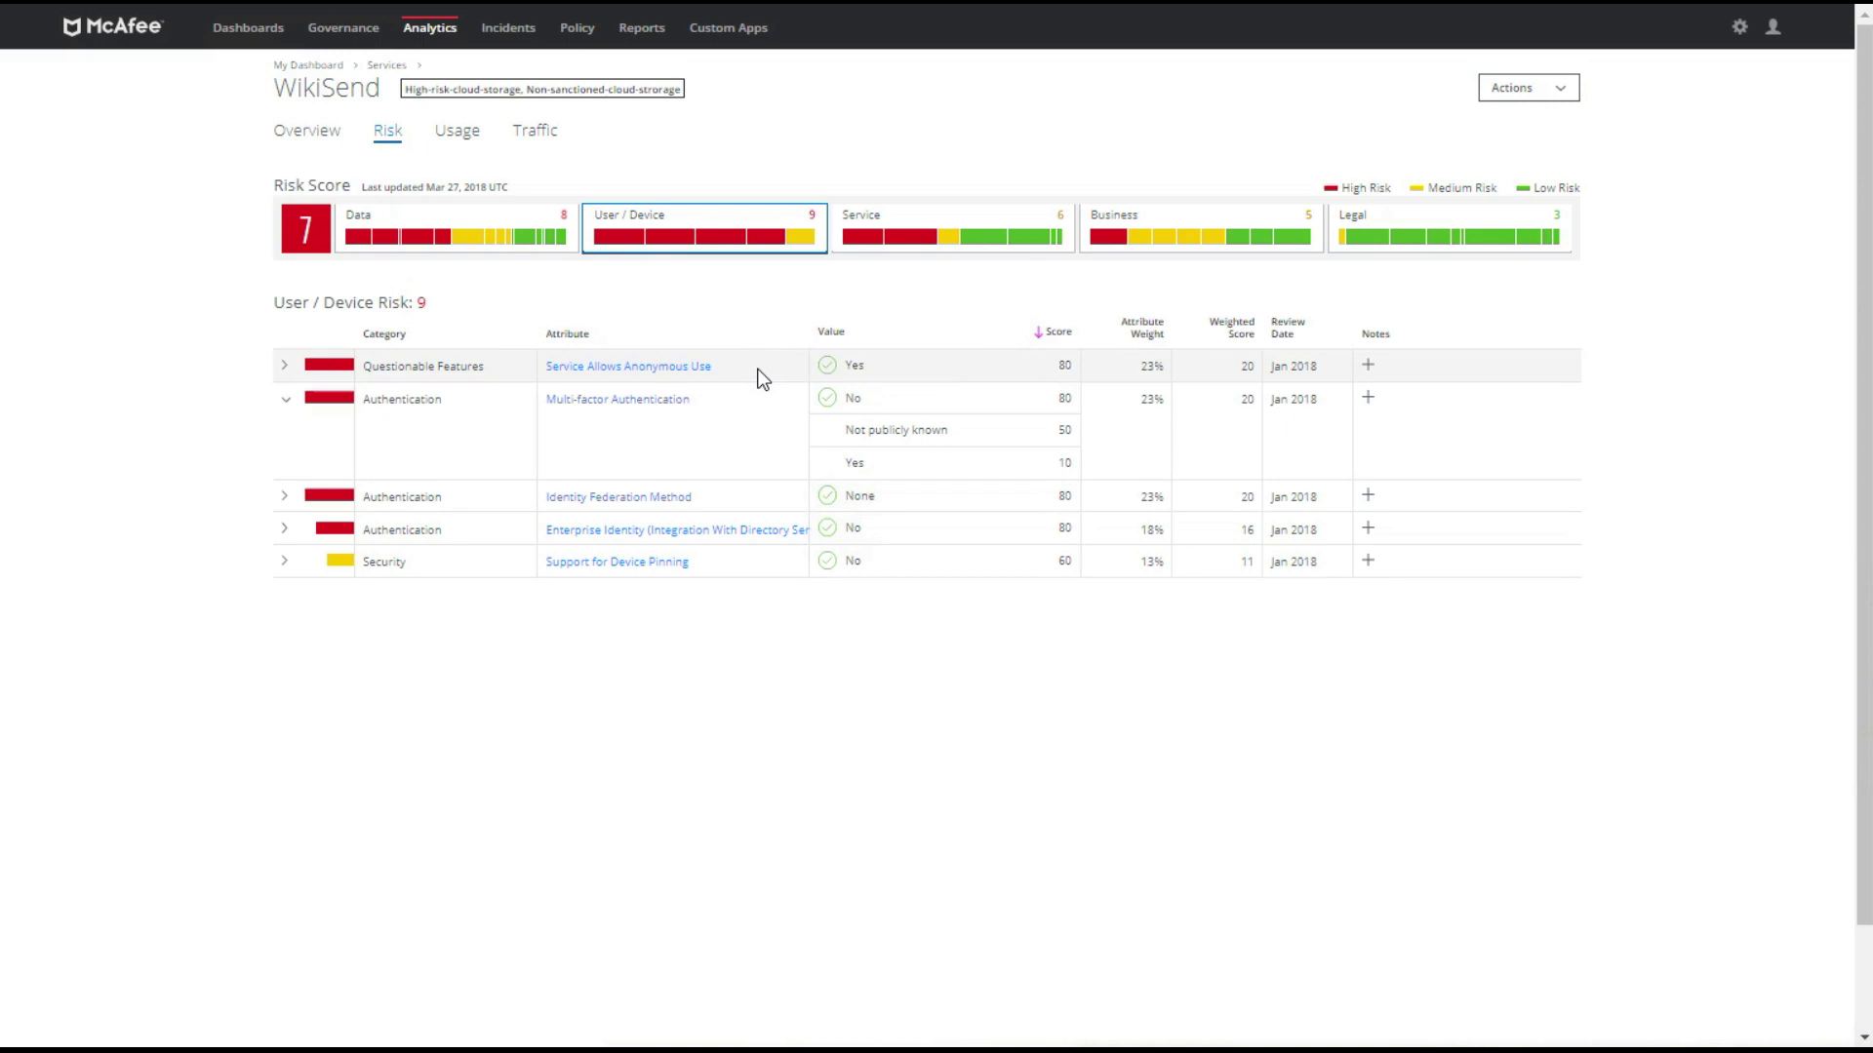
click(950, 237)
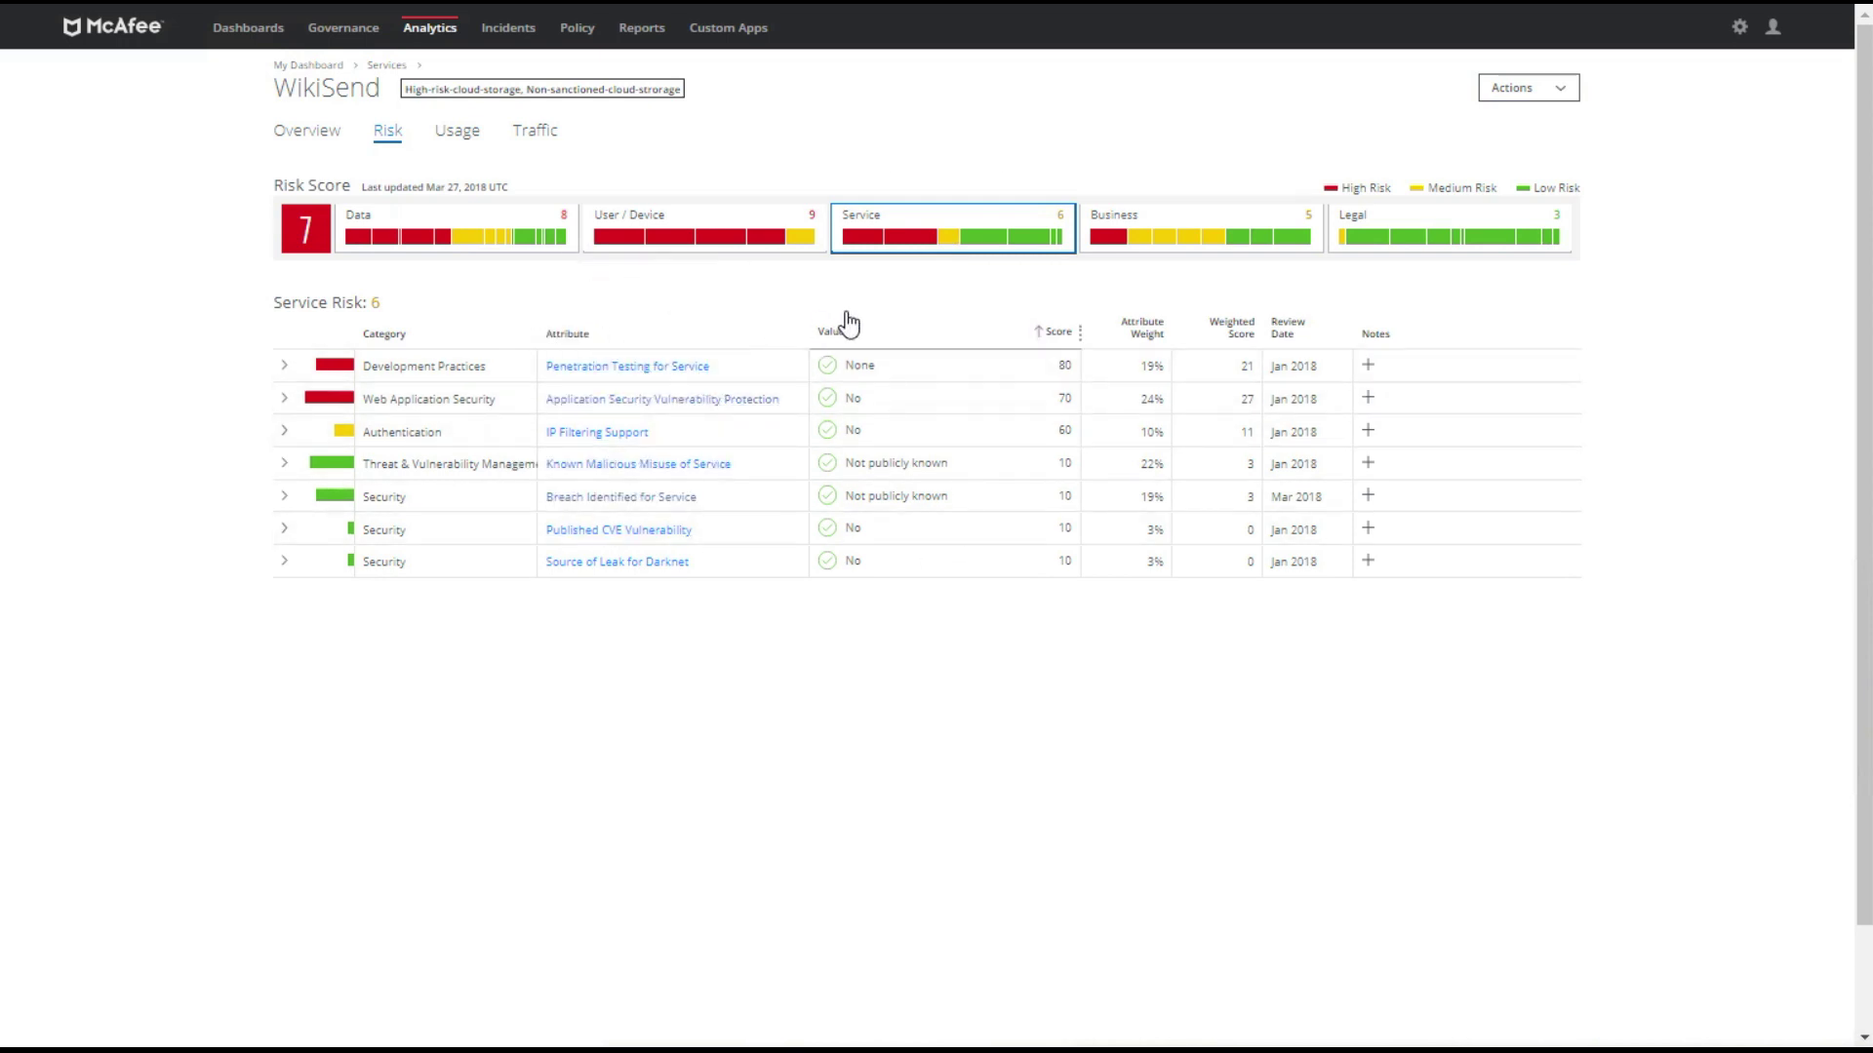
mouse_move(690, 376)
Step: Show the Business Risk 5 attributes and expand EU GDPR to its High 70, Medium 40, Low 10 levels
click(1201, 239)
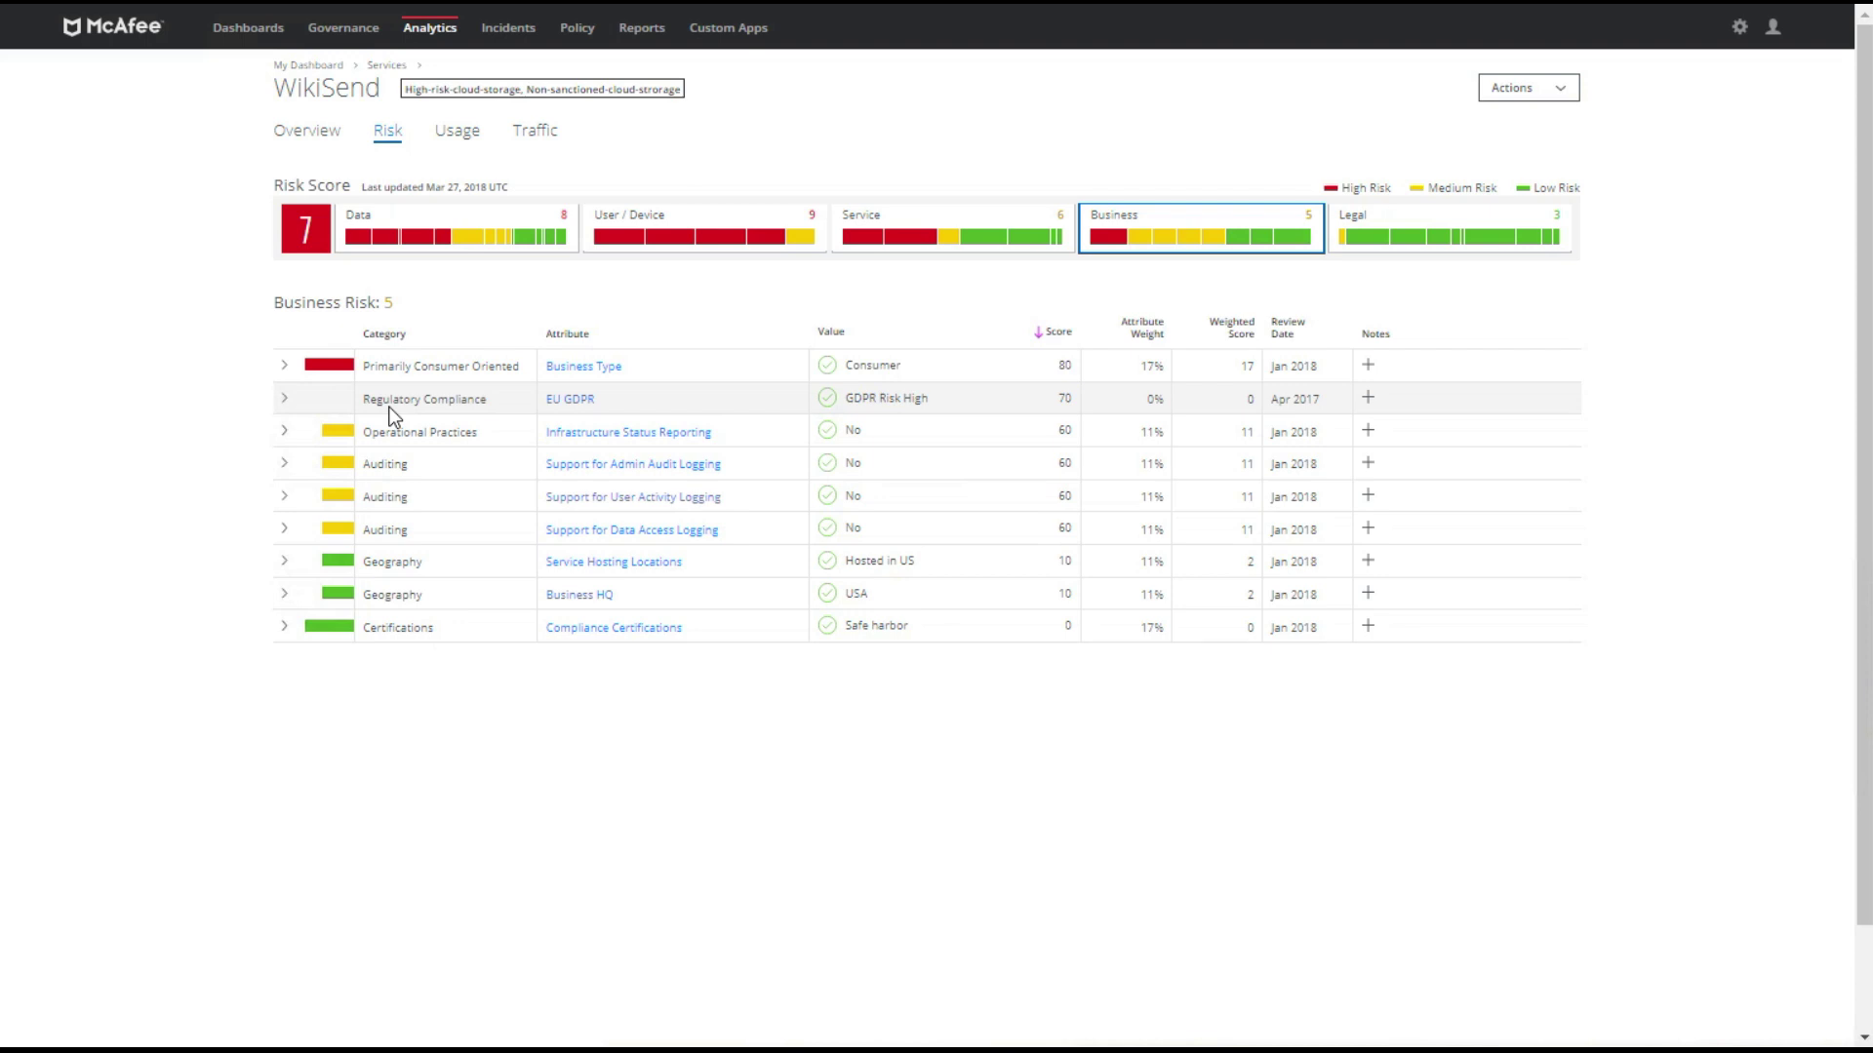
click(284, 400)
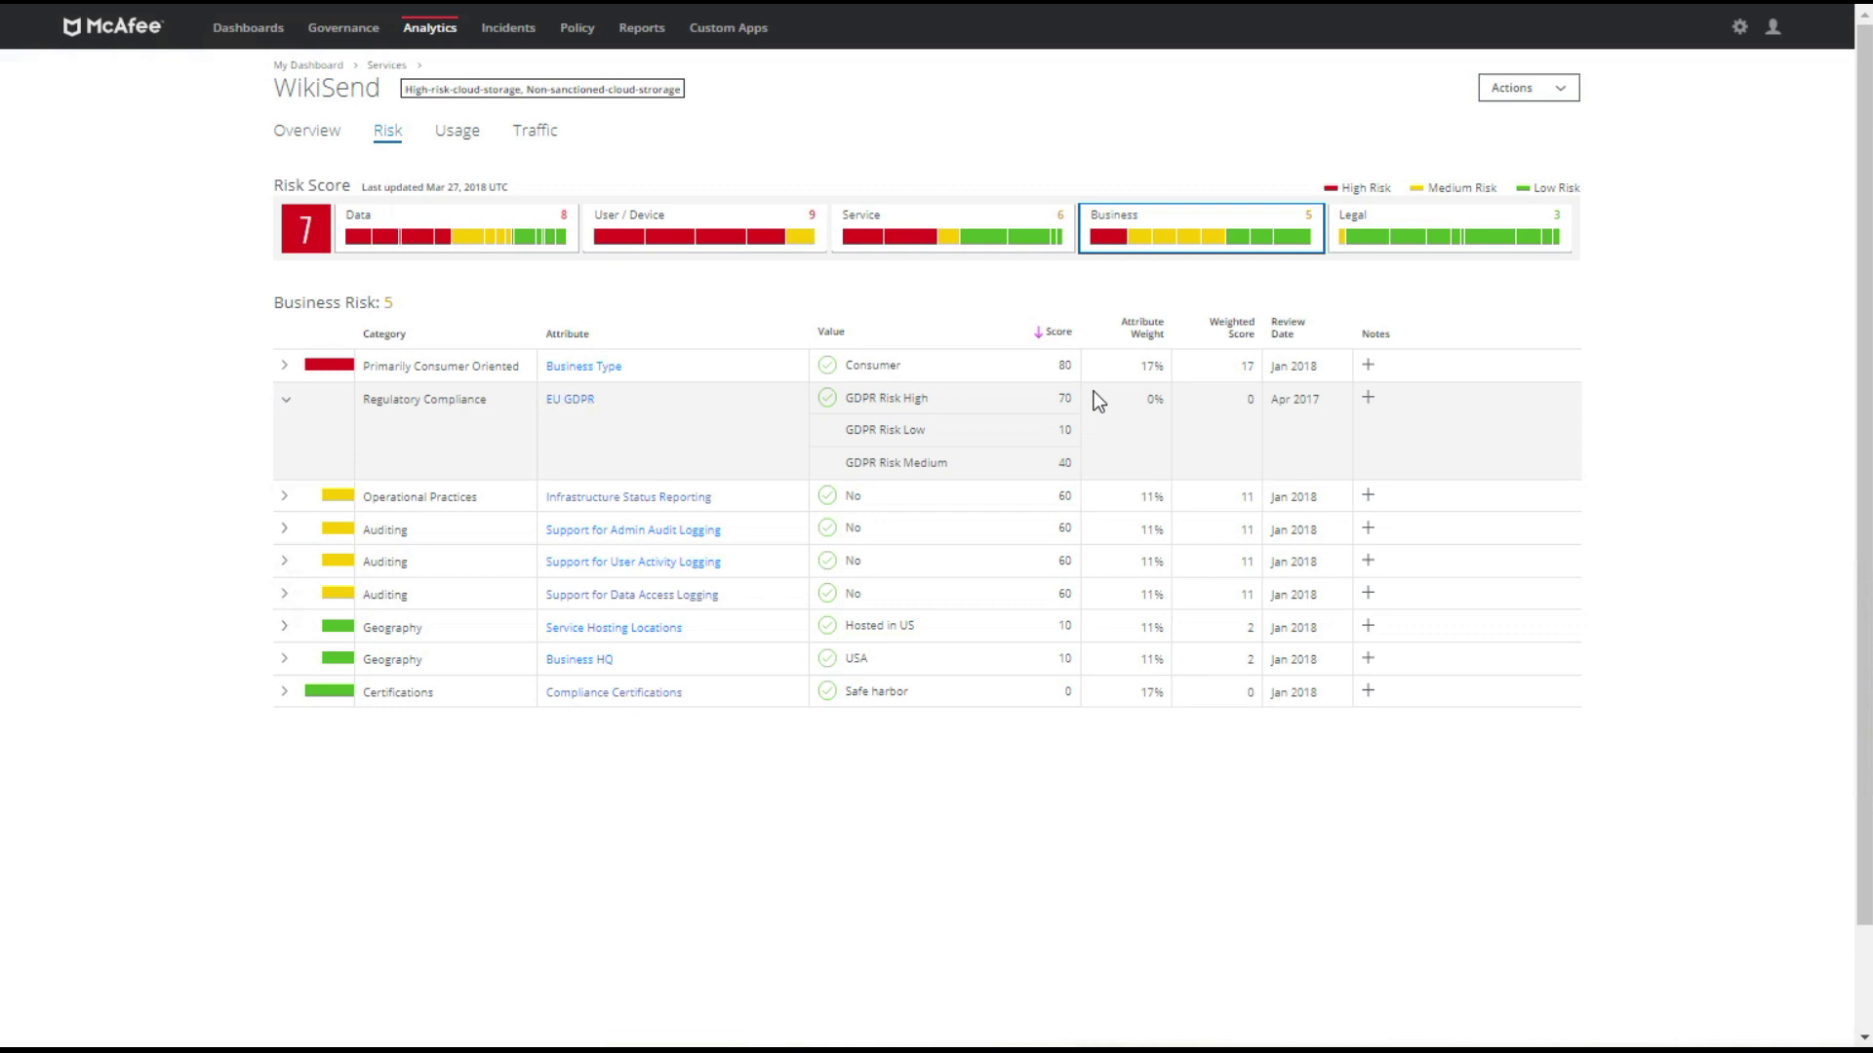
click(1561, 98)
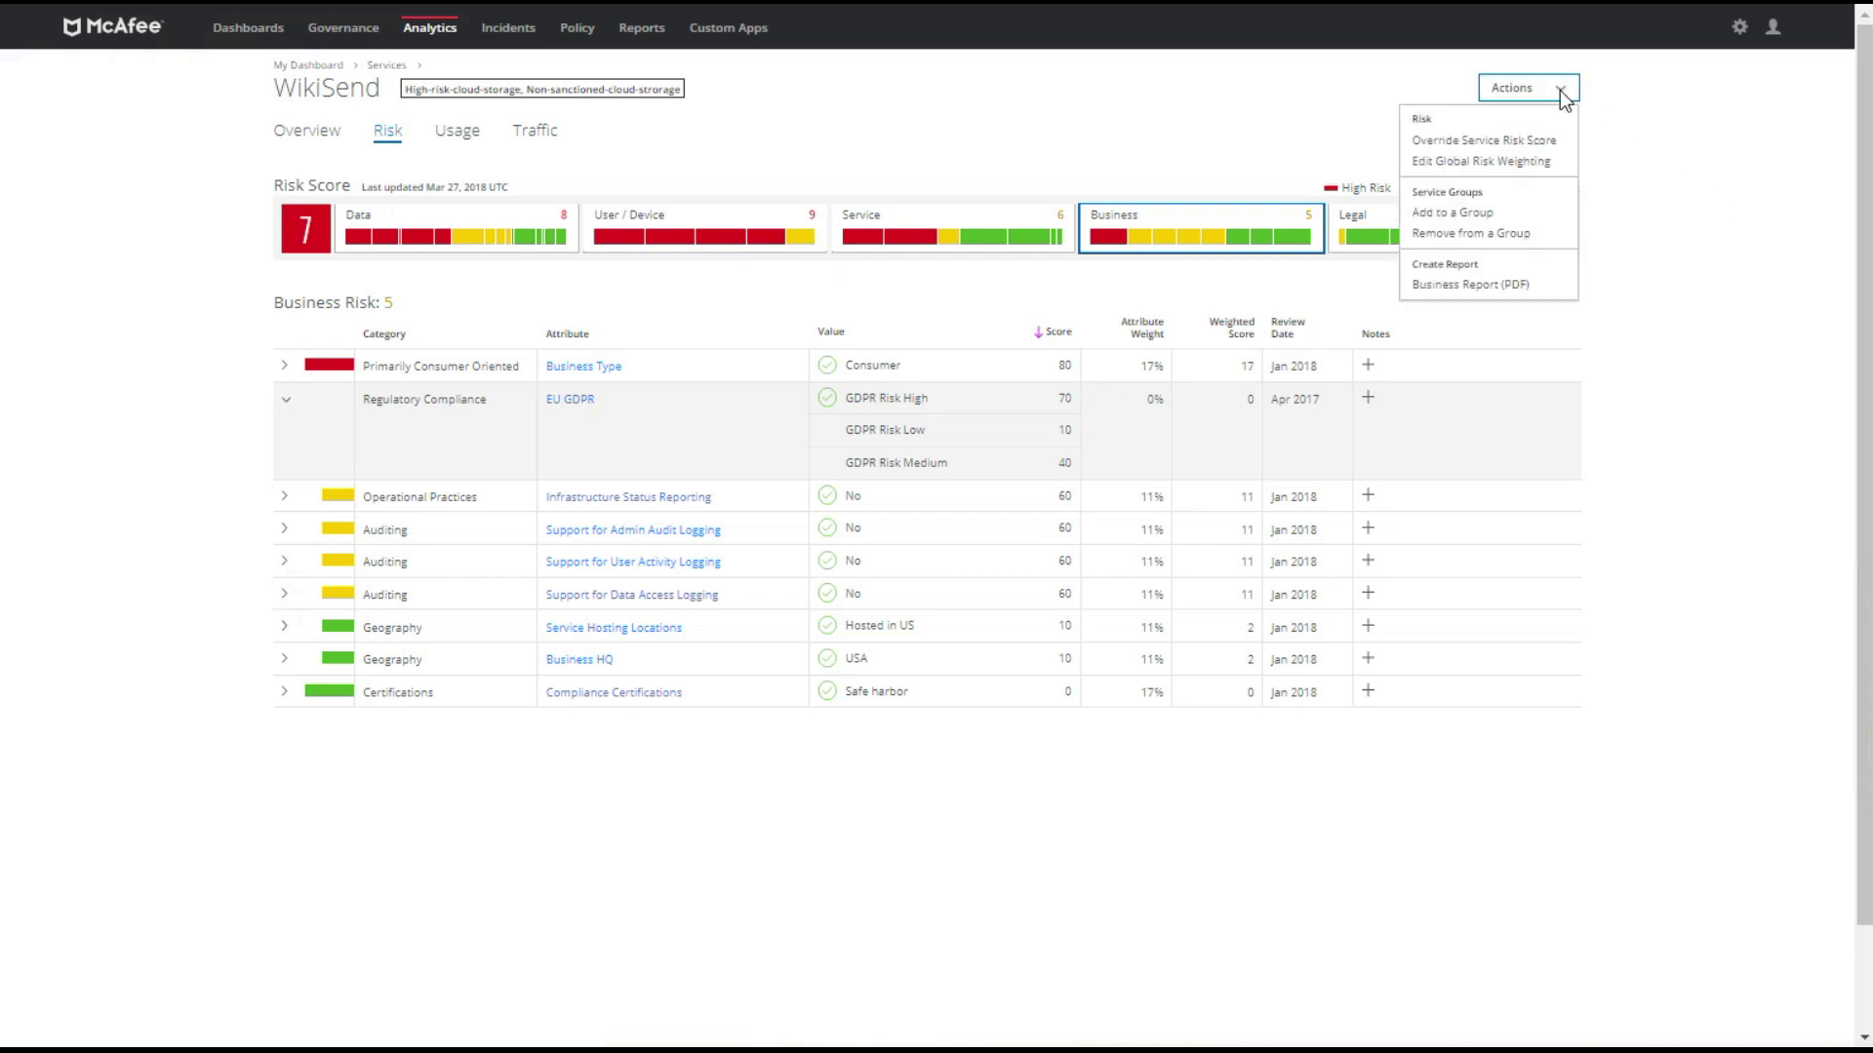
click(1509, 143)
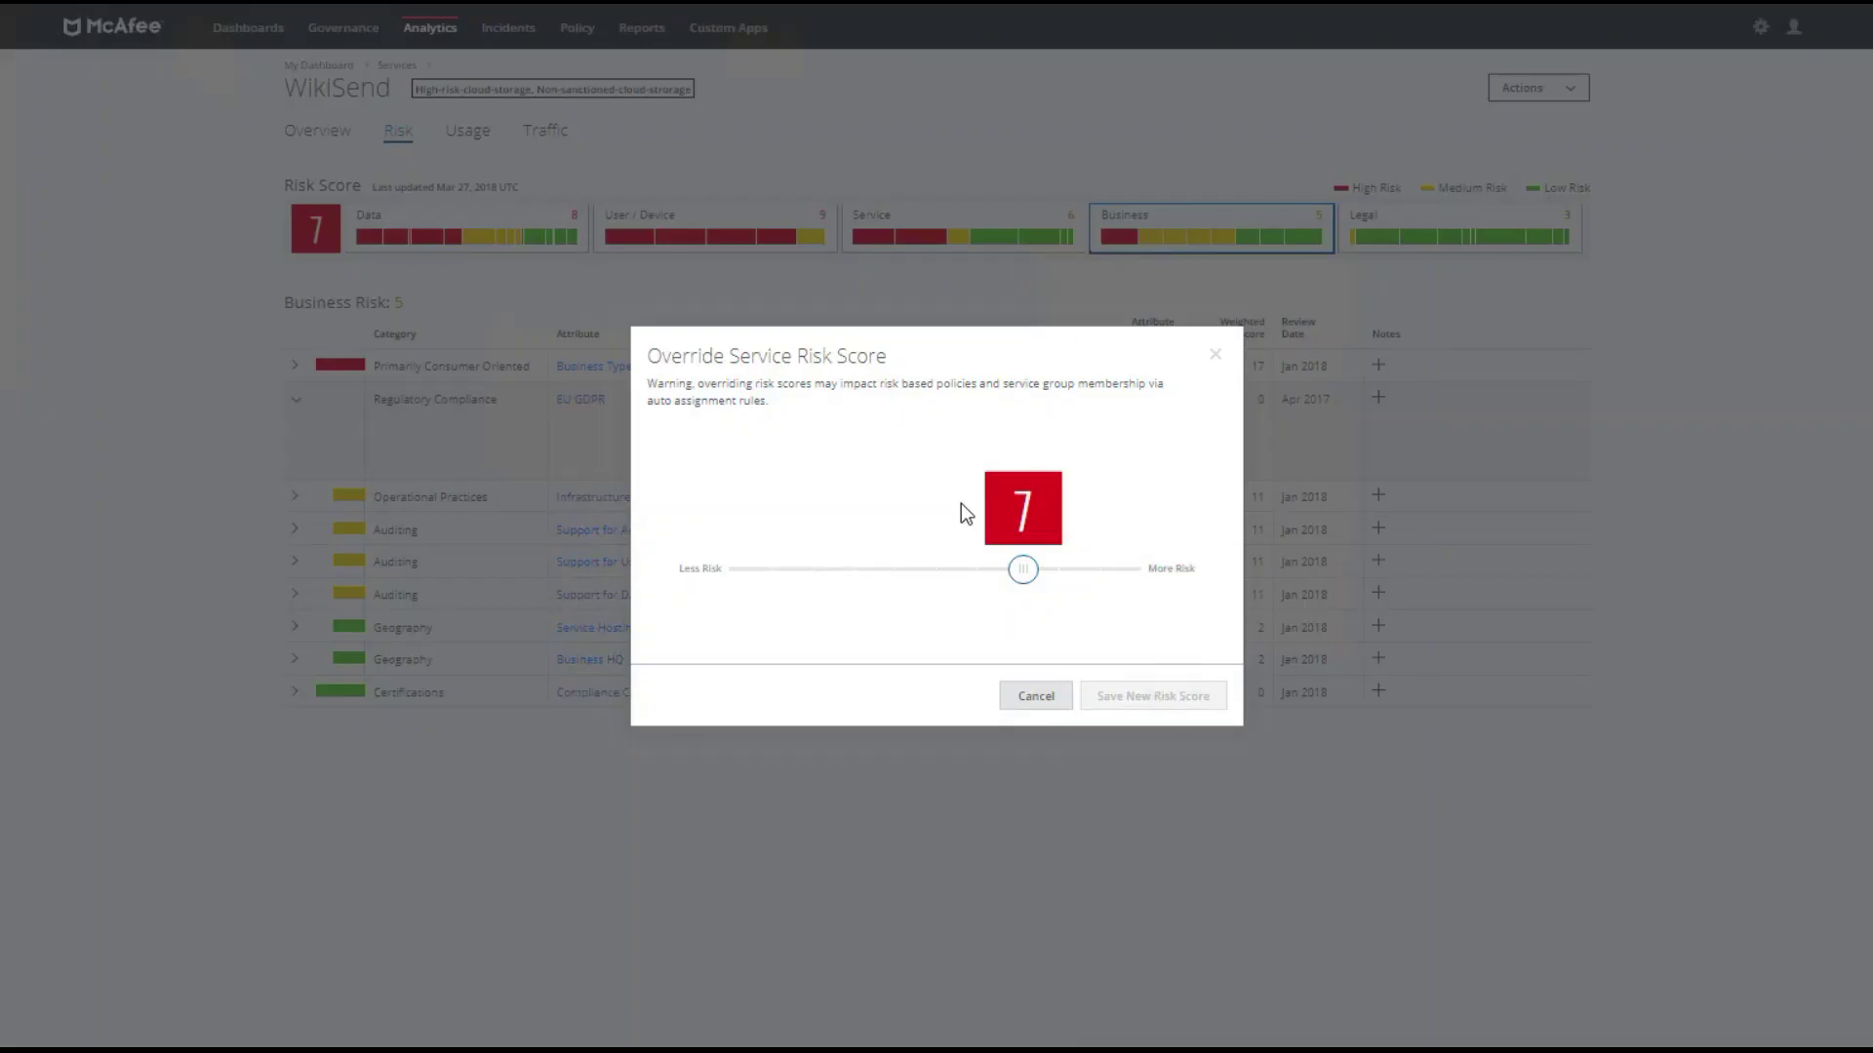
mouse_move(1014, 564)
mouse_down()
mouse_move(945, 572)
mouse_move(1064, 573)
mouse_move(993, 580)
mouse_move(1026, 582)
mouse_up()
click(1020, 694)
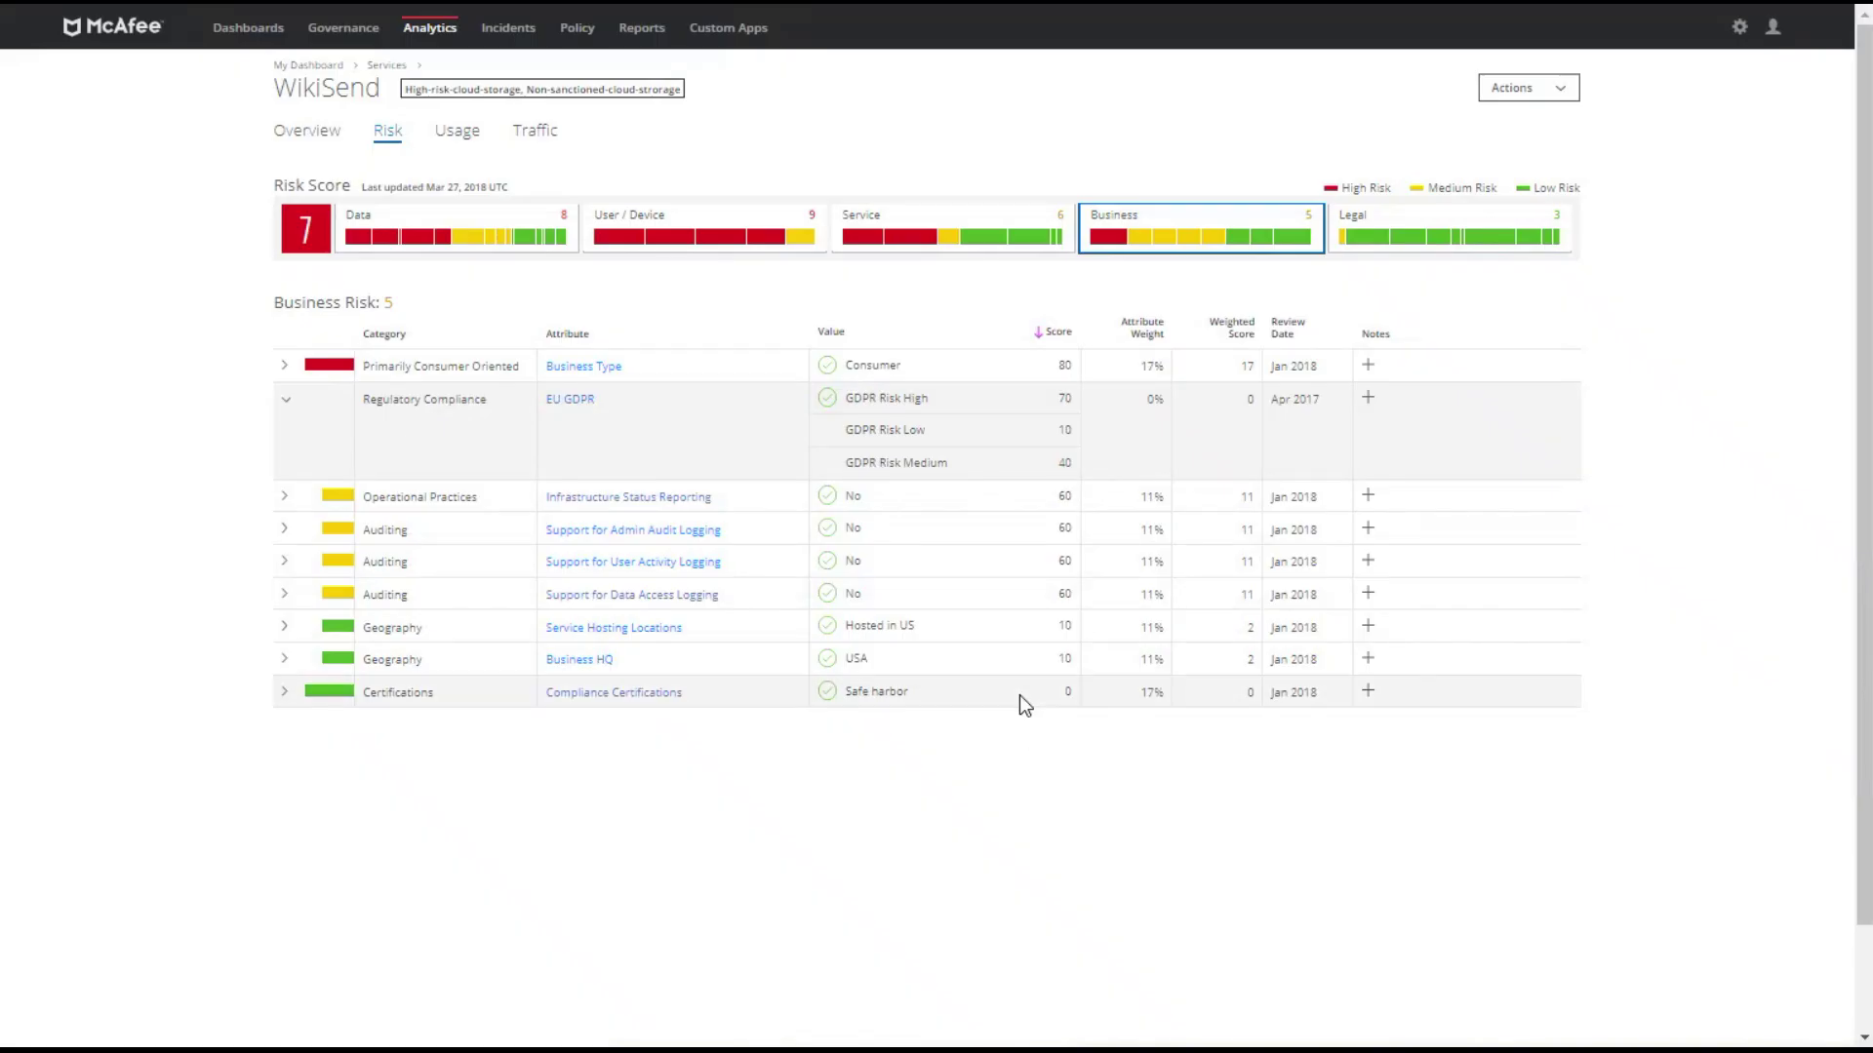
Step: Open the global risk weighting settings and expand the Business risk section
click(1564, 87)
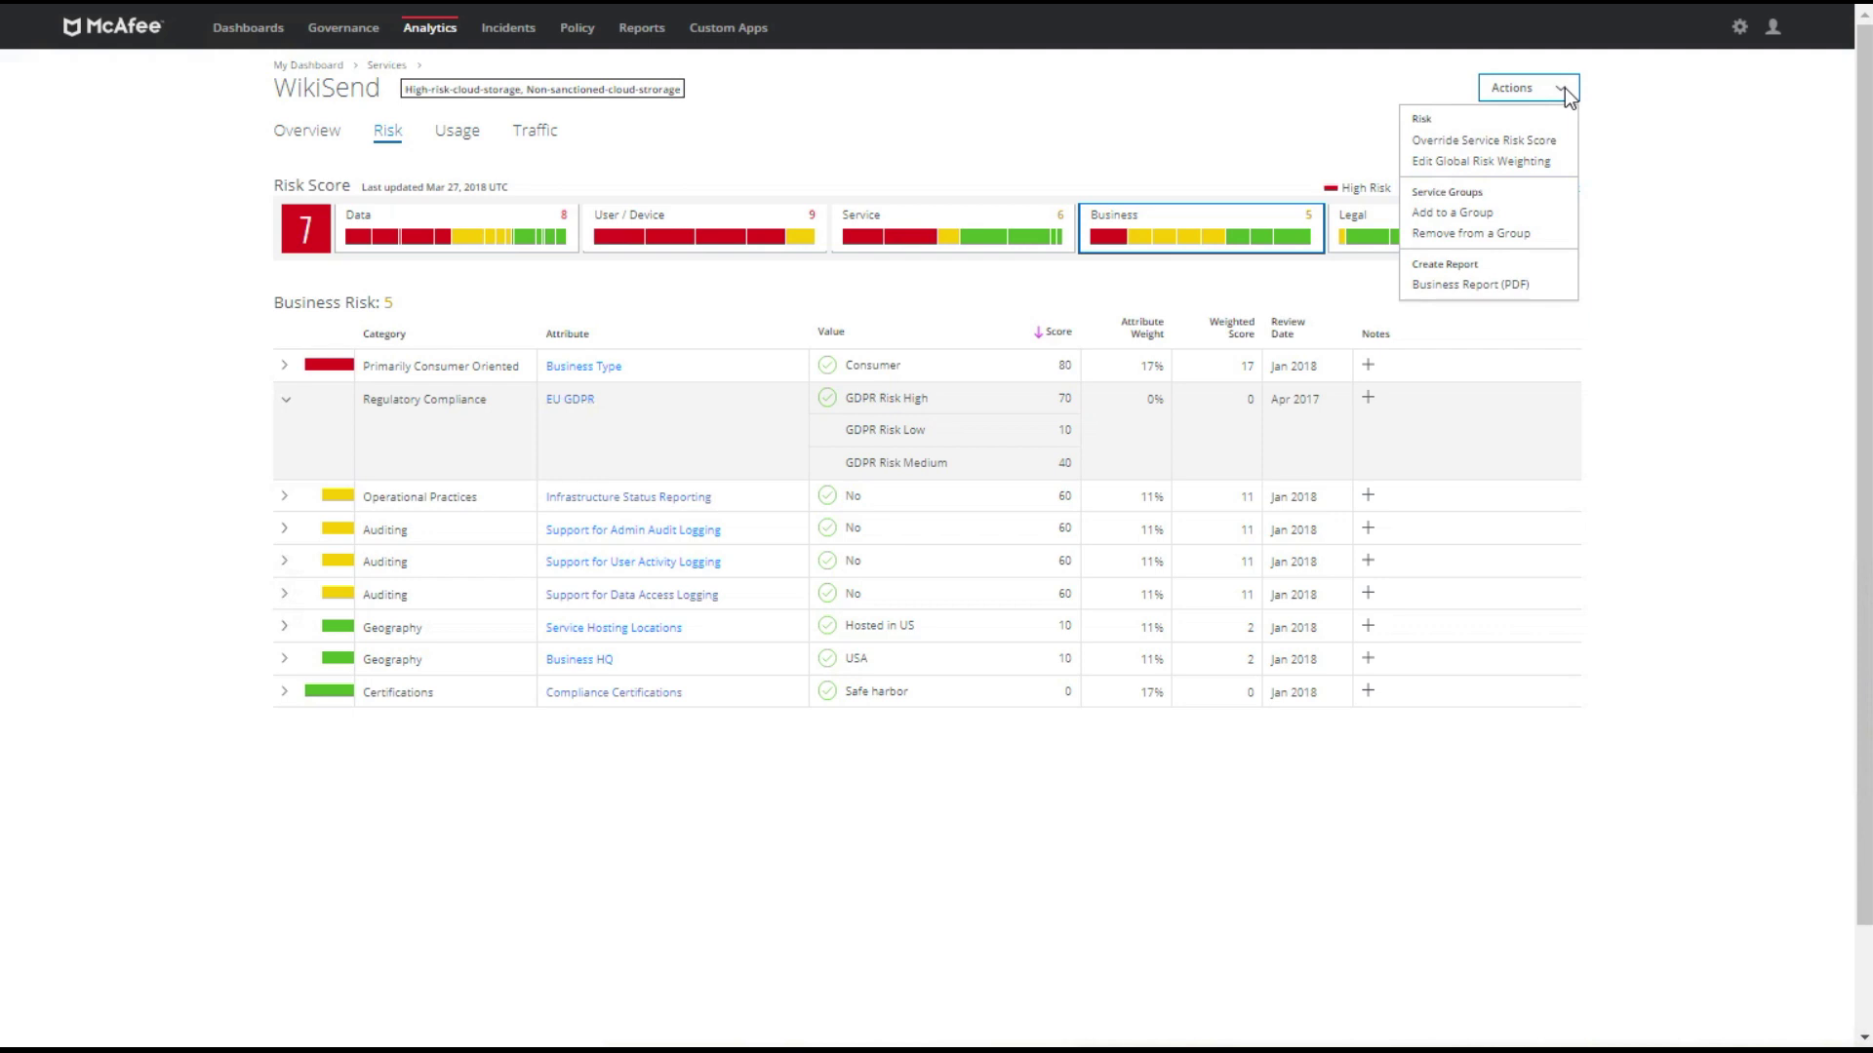
click(1519, 164)
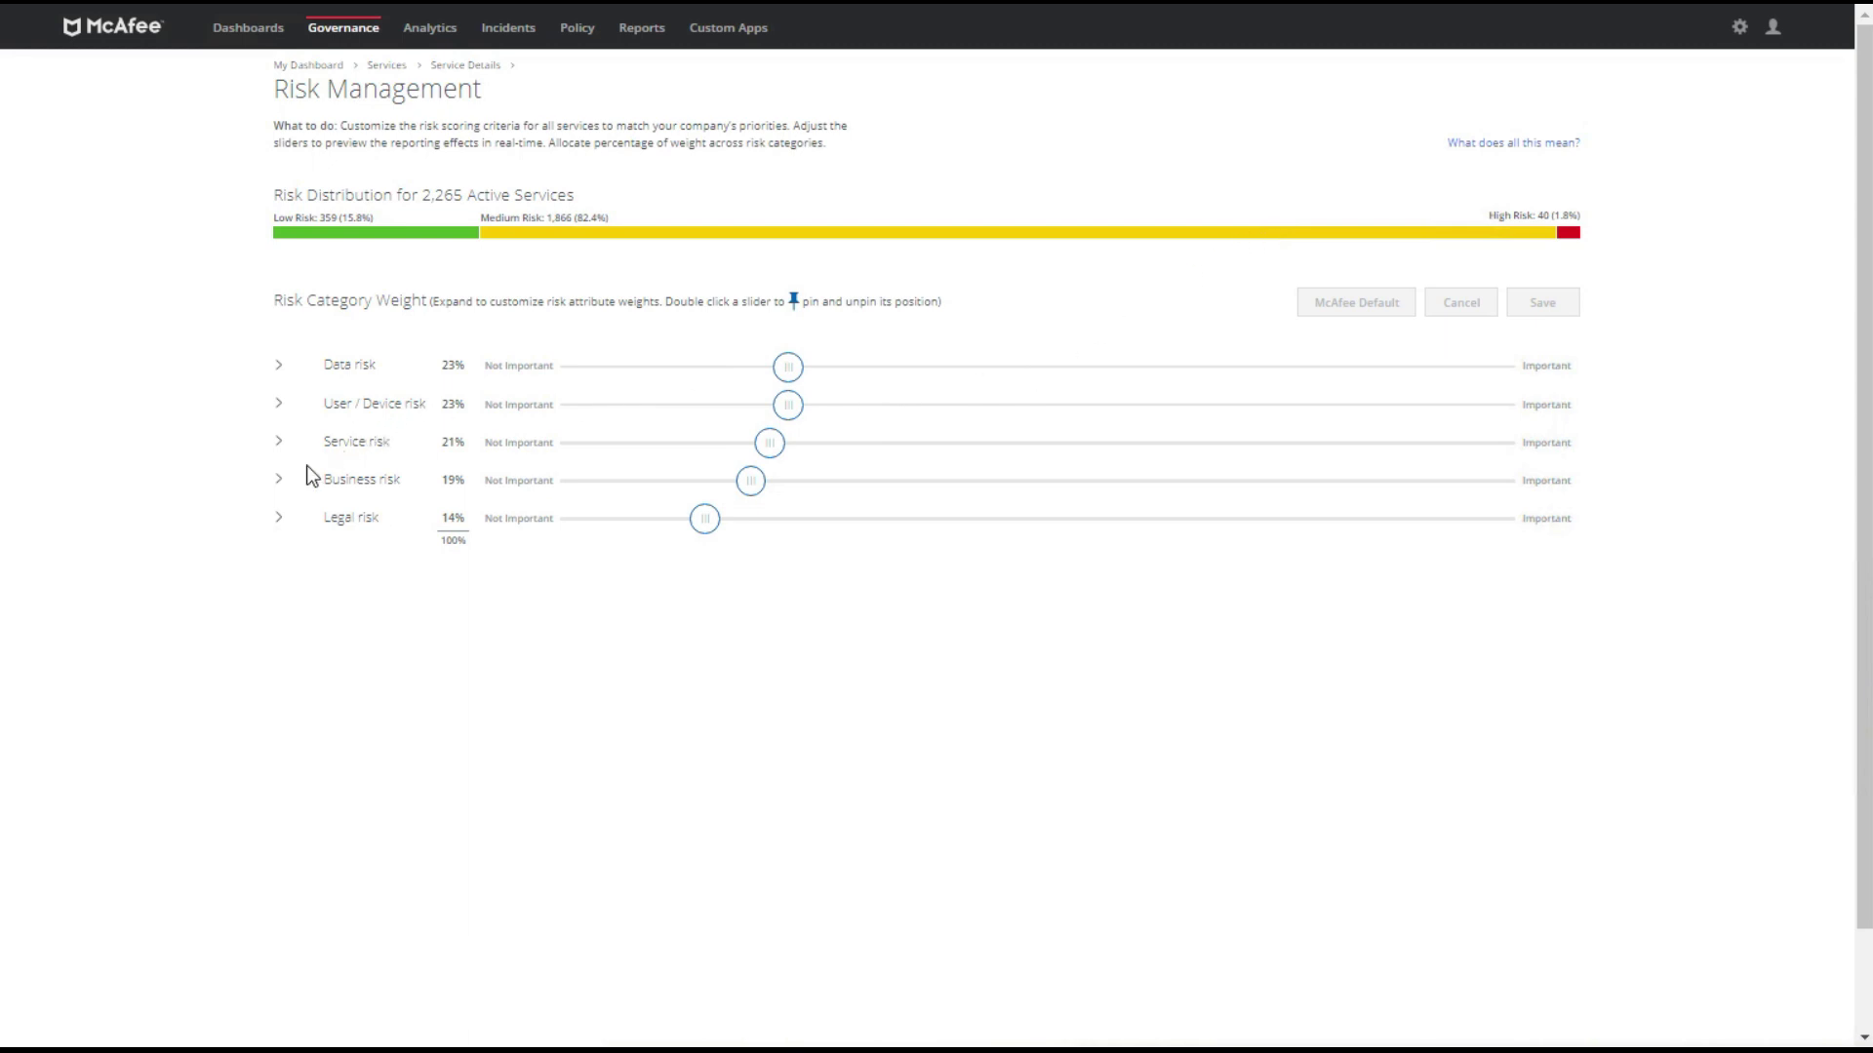
click(280, 484)
click(280, 484)
click(280, 484)
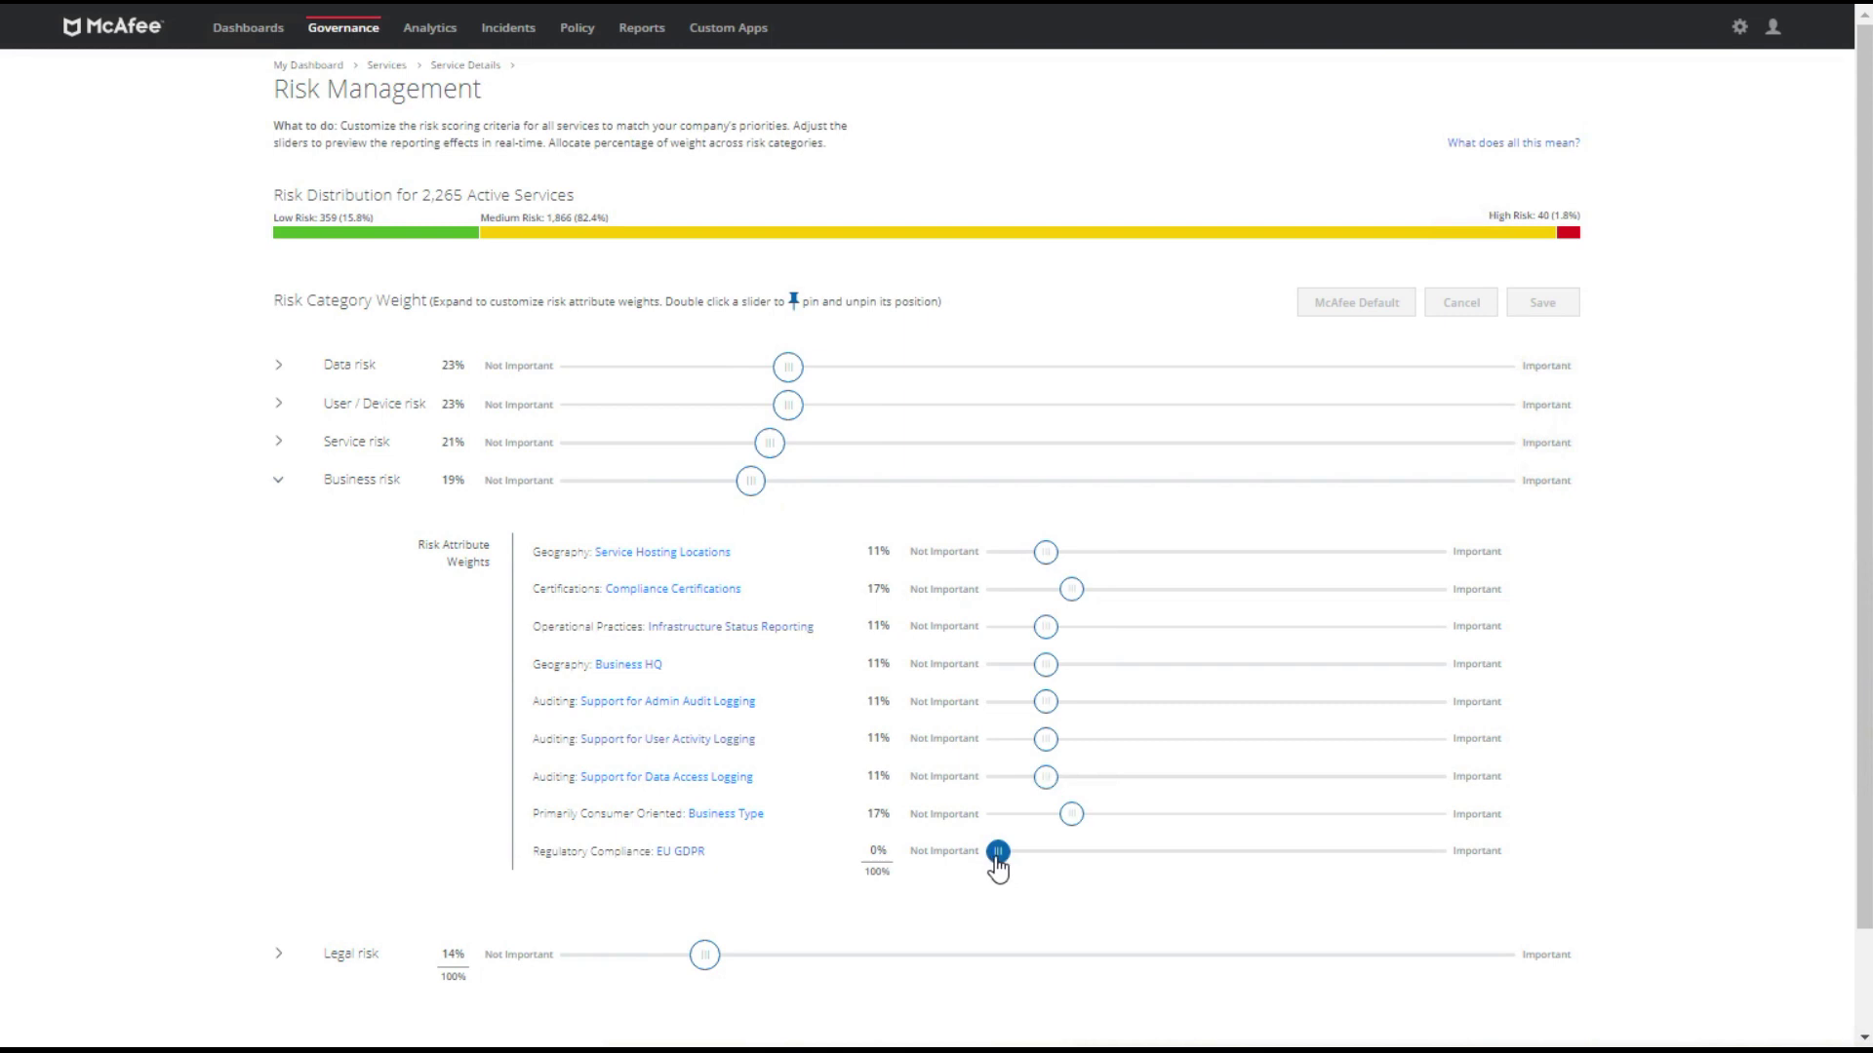
Step: Raise the EU GDPR weight to 67% and pin it, then nudge up Data Access Logging
drag(996, 857, 1290, 876)
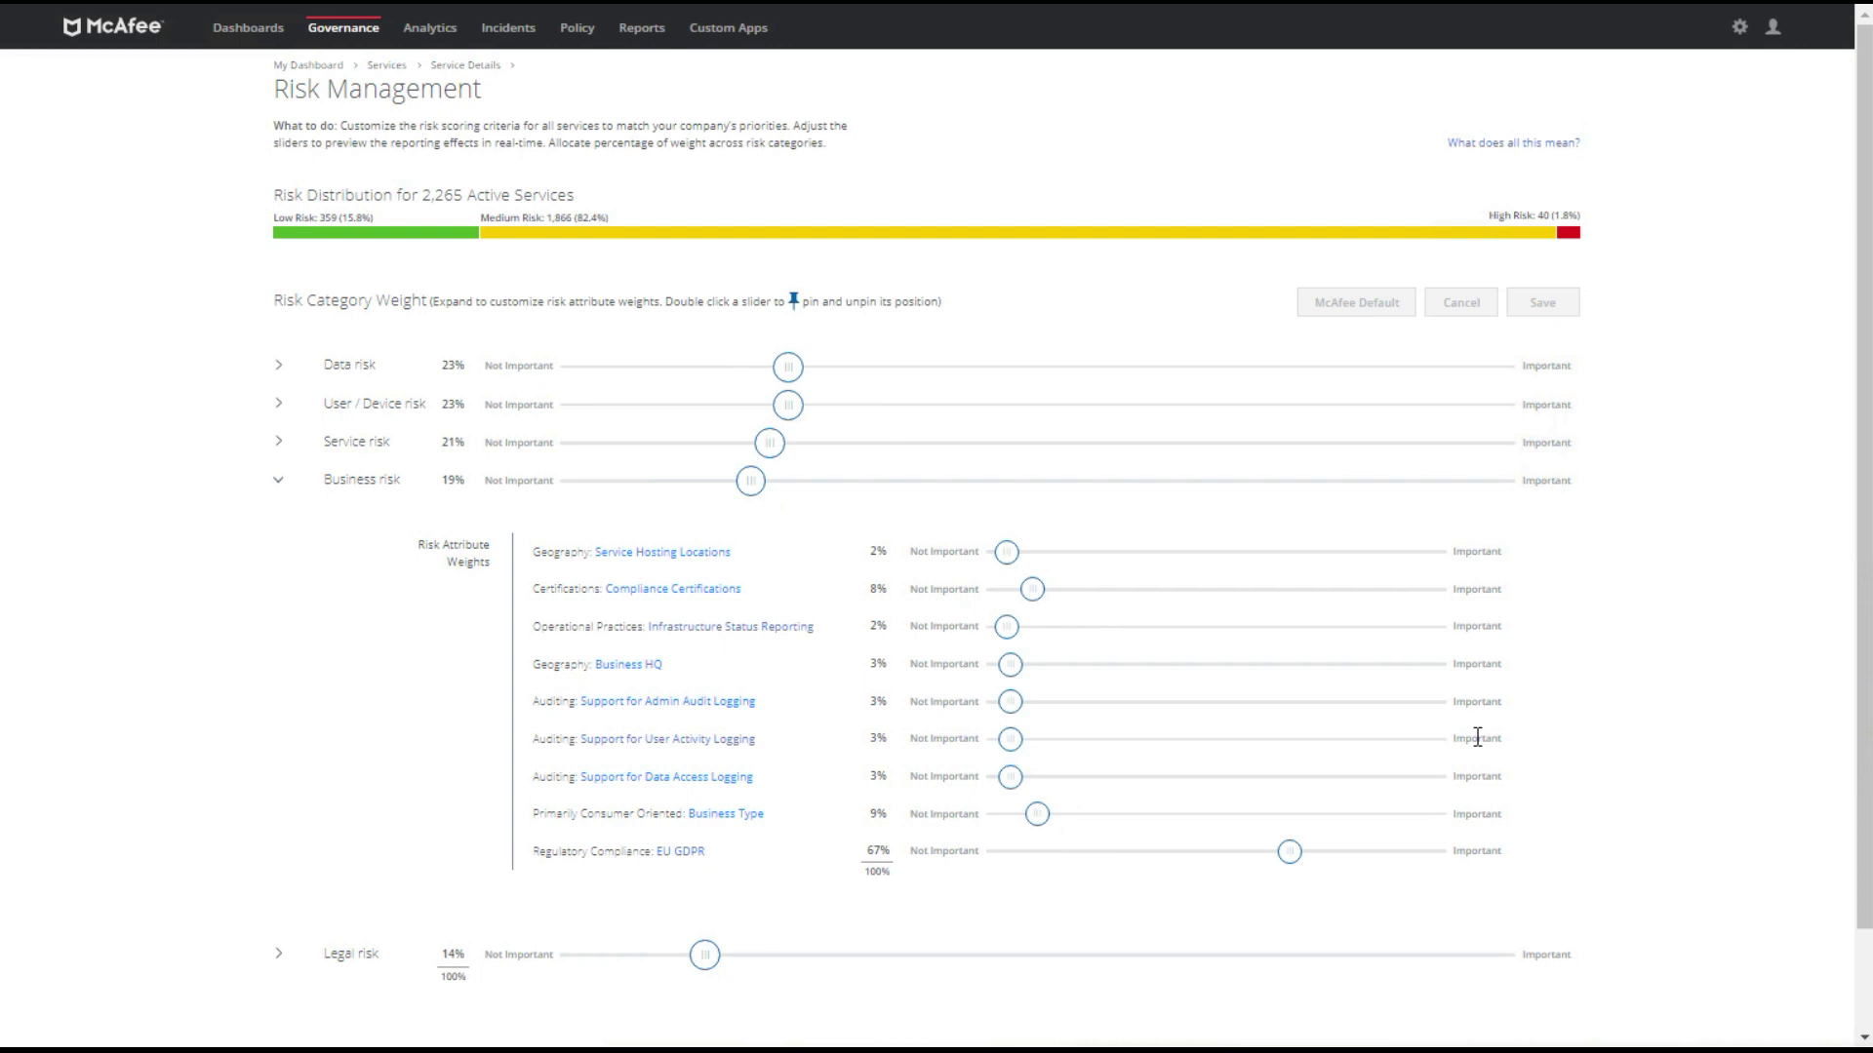
double_click(1289, 852)
mouse_move(1011, 777)
mouse_down()
mouse_move(1143, 778)
mouse_move(1024, 777)
mouse_up()
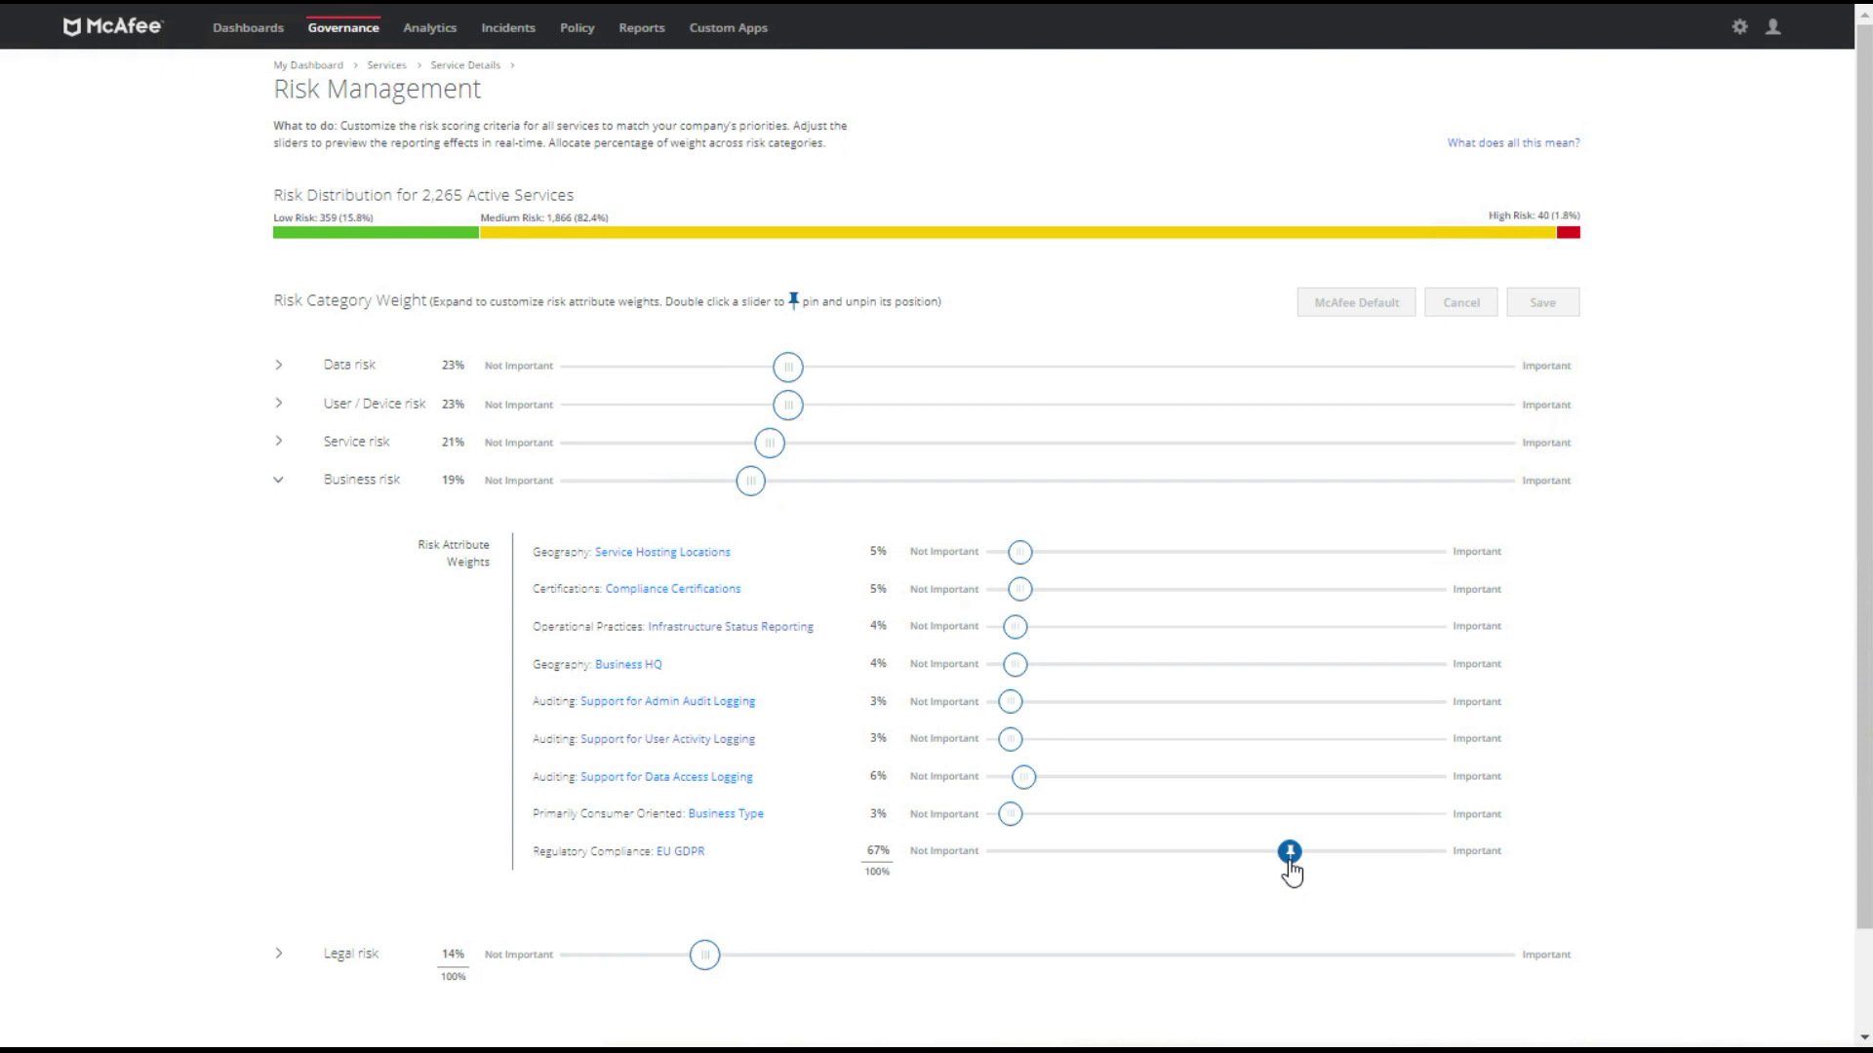
scroll(1730, 840, down, 1)
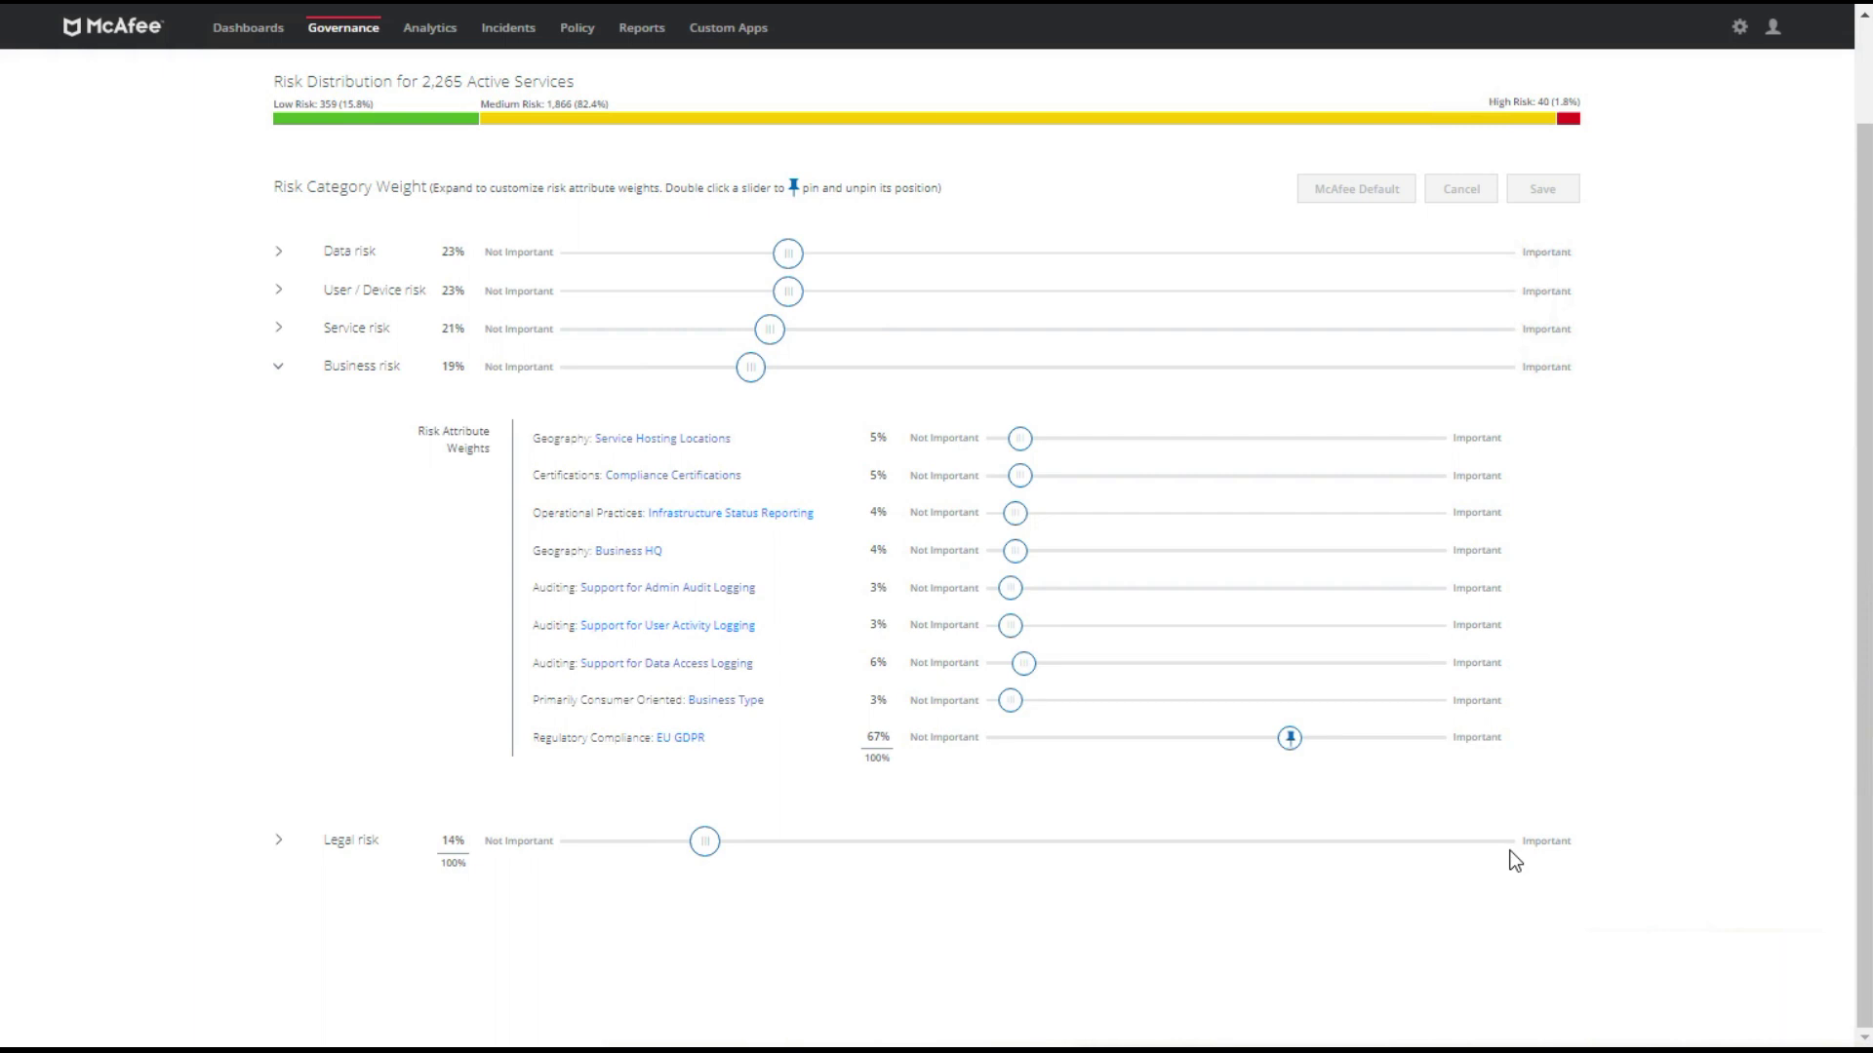
scroll(1593, 877, up, 1)
drag(1272, 402, 1502, 858)
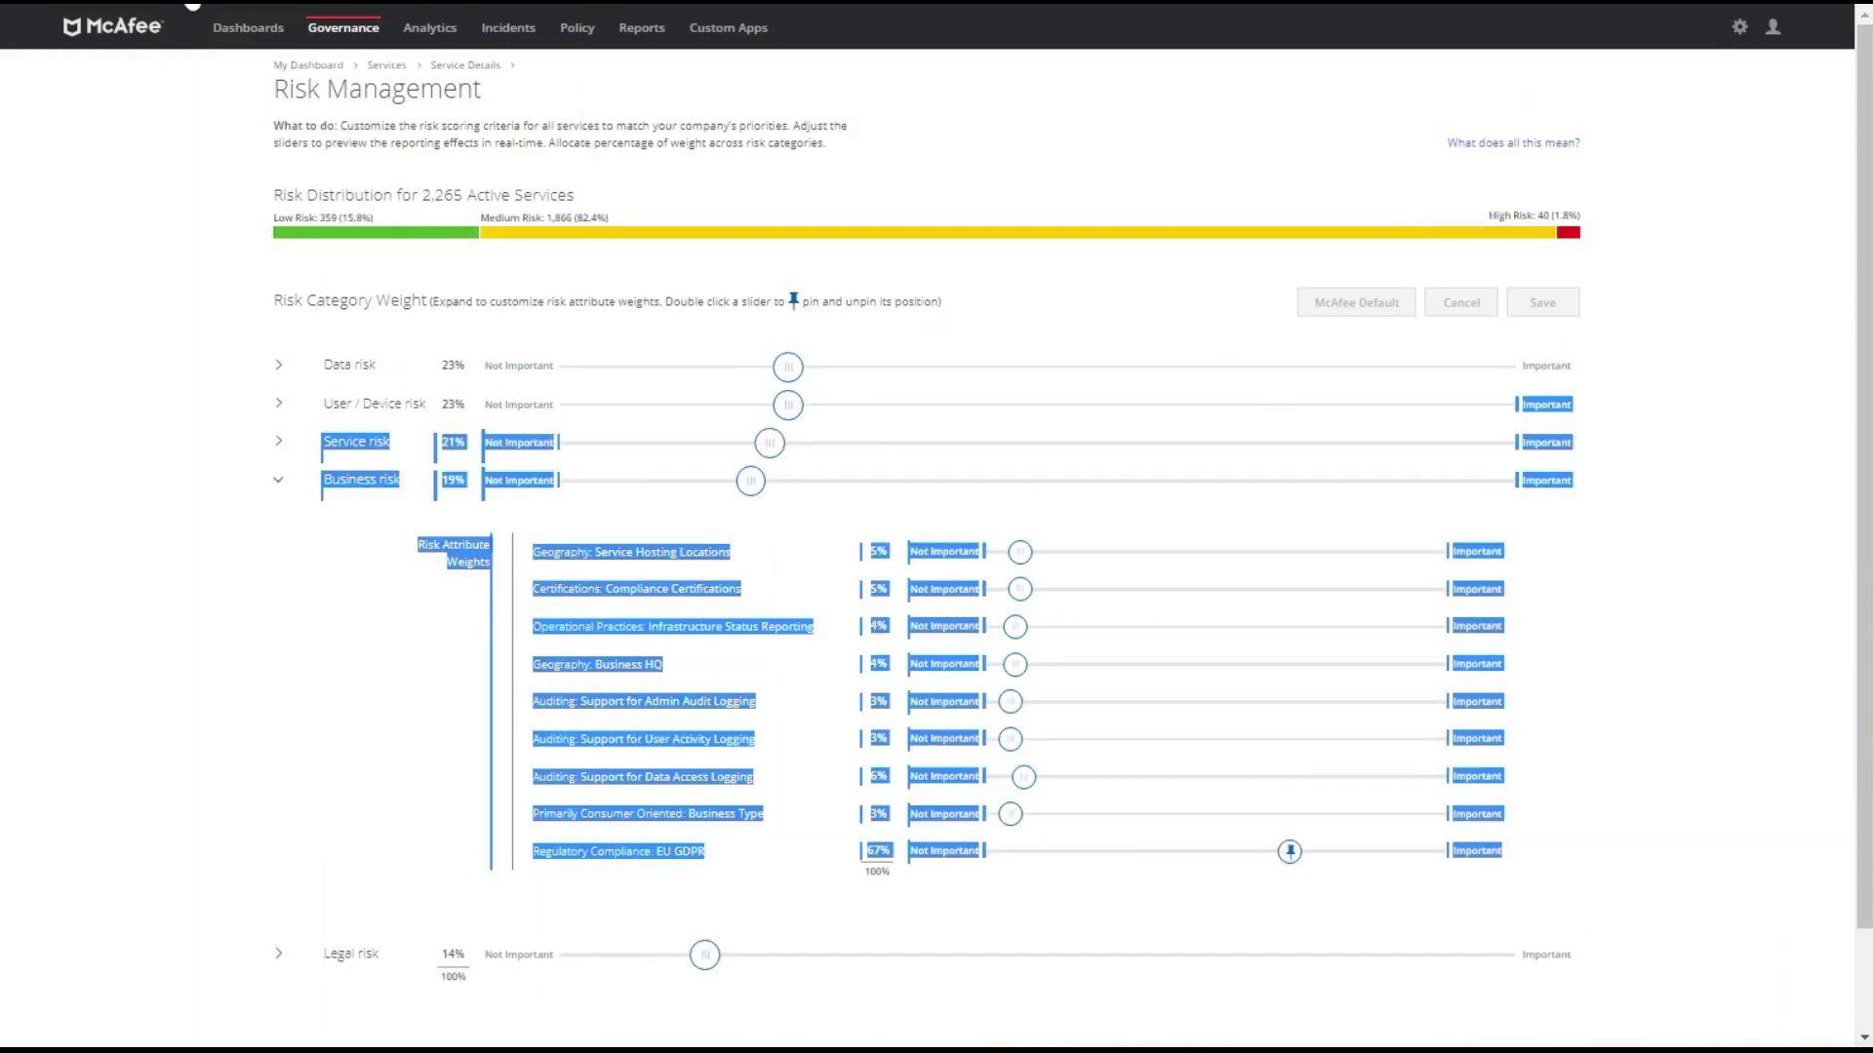
click(117, 70)
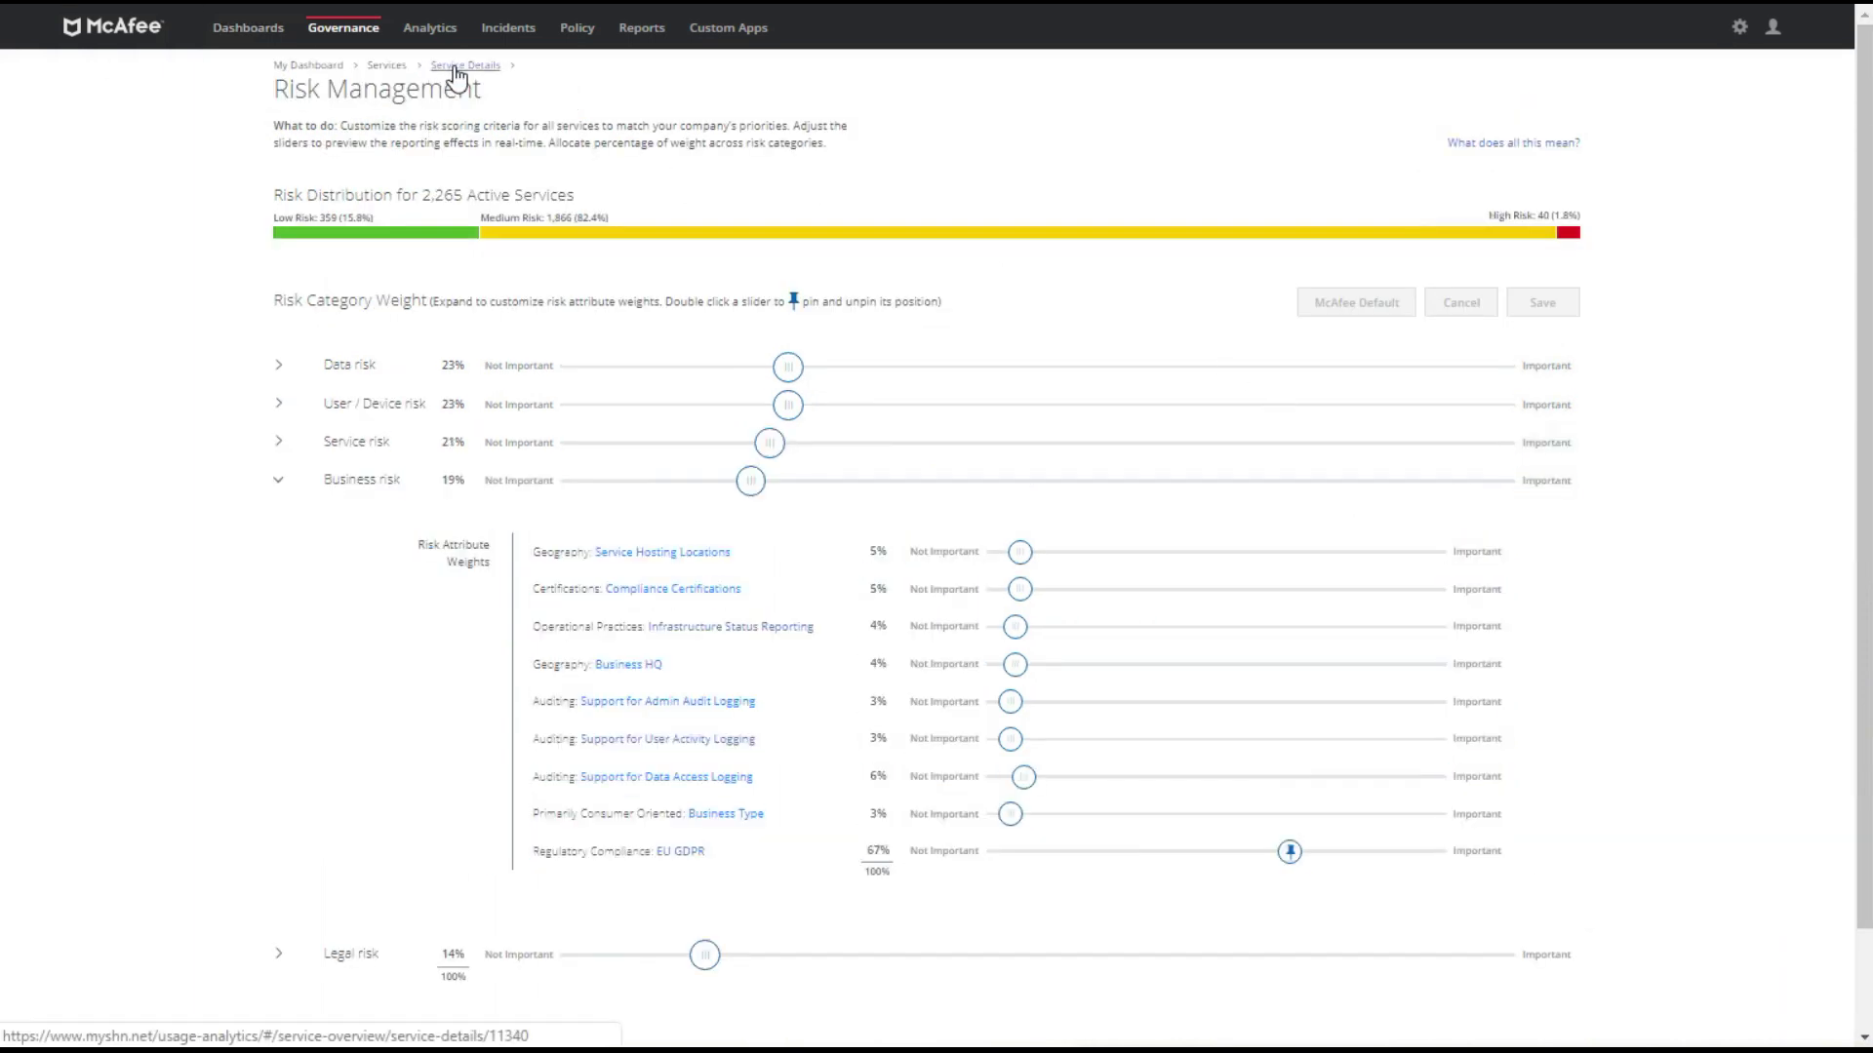
Step: Return to WikiSend's service details and review its Risk and Usage tabs
click(455, 67)
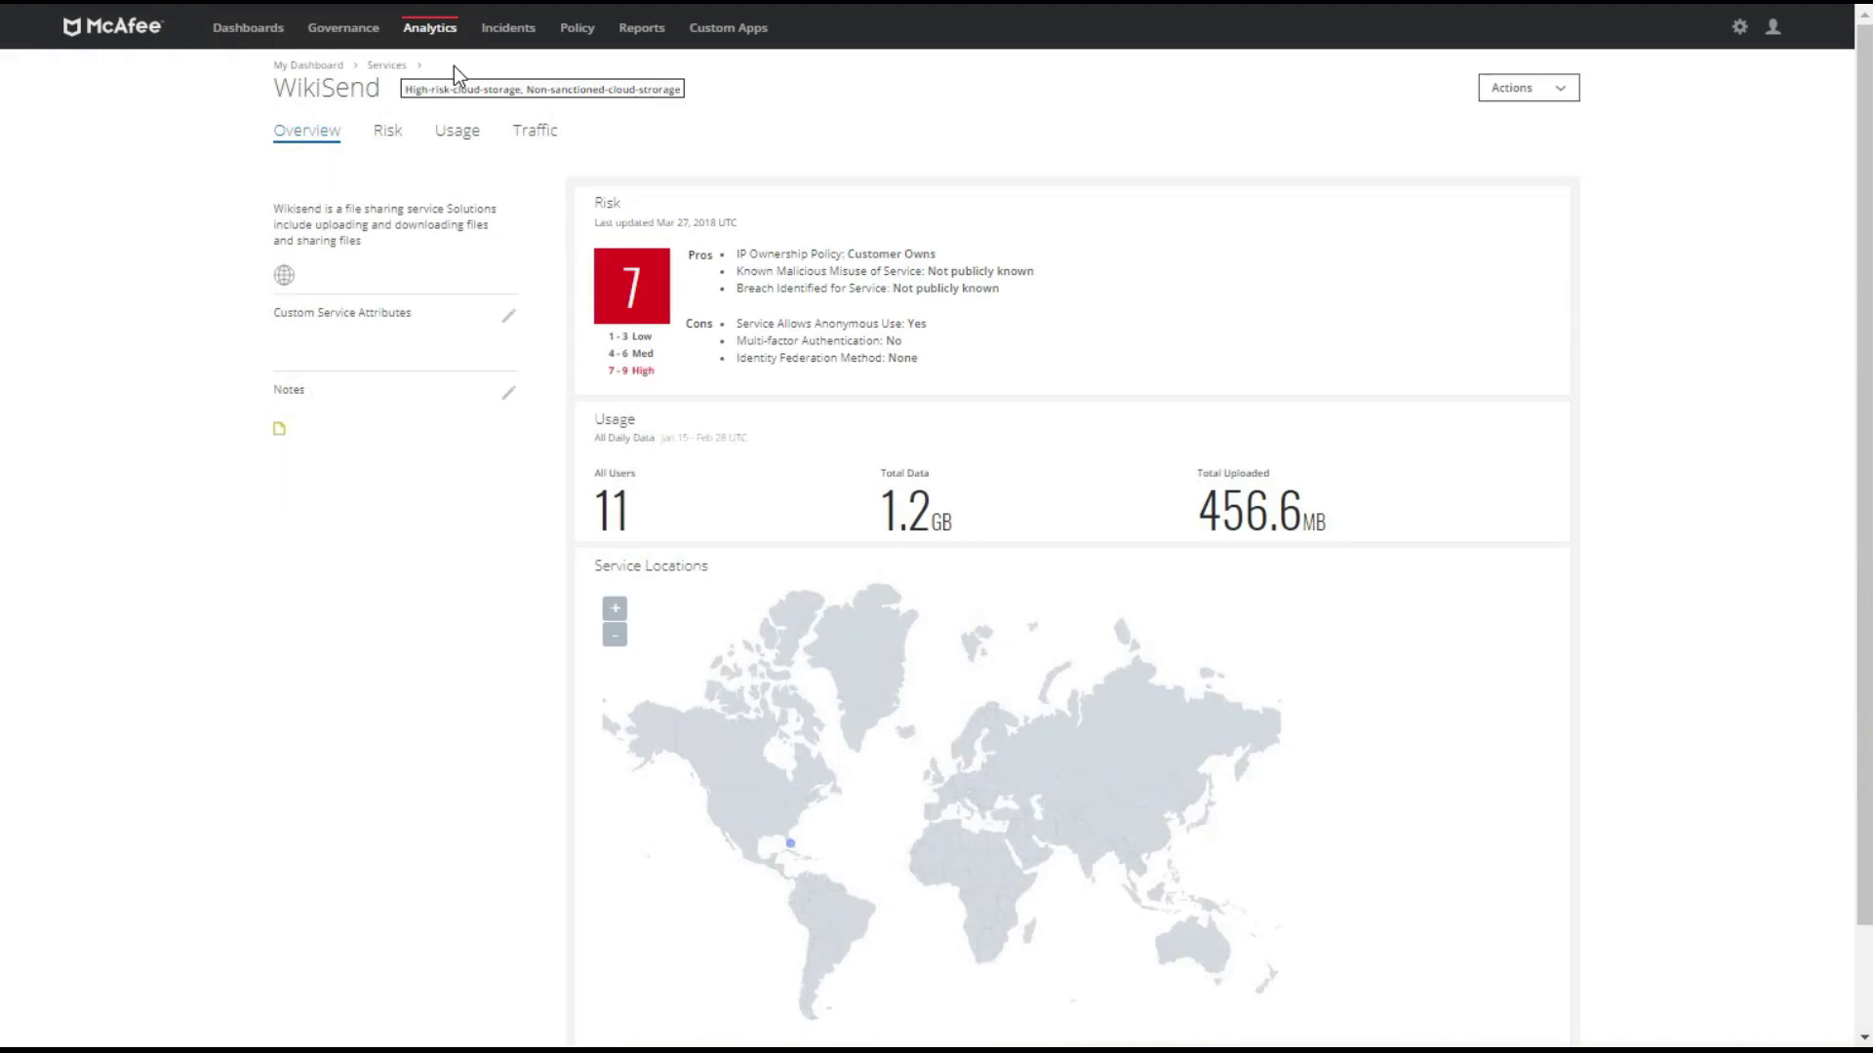
click(395, 142)
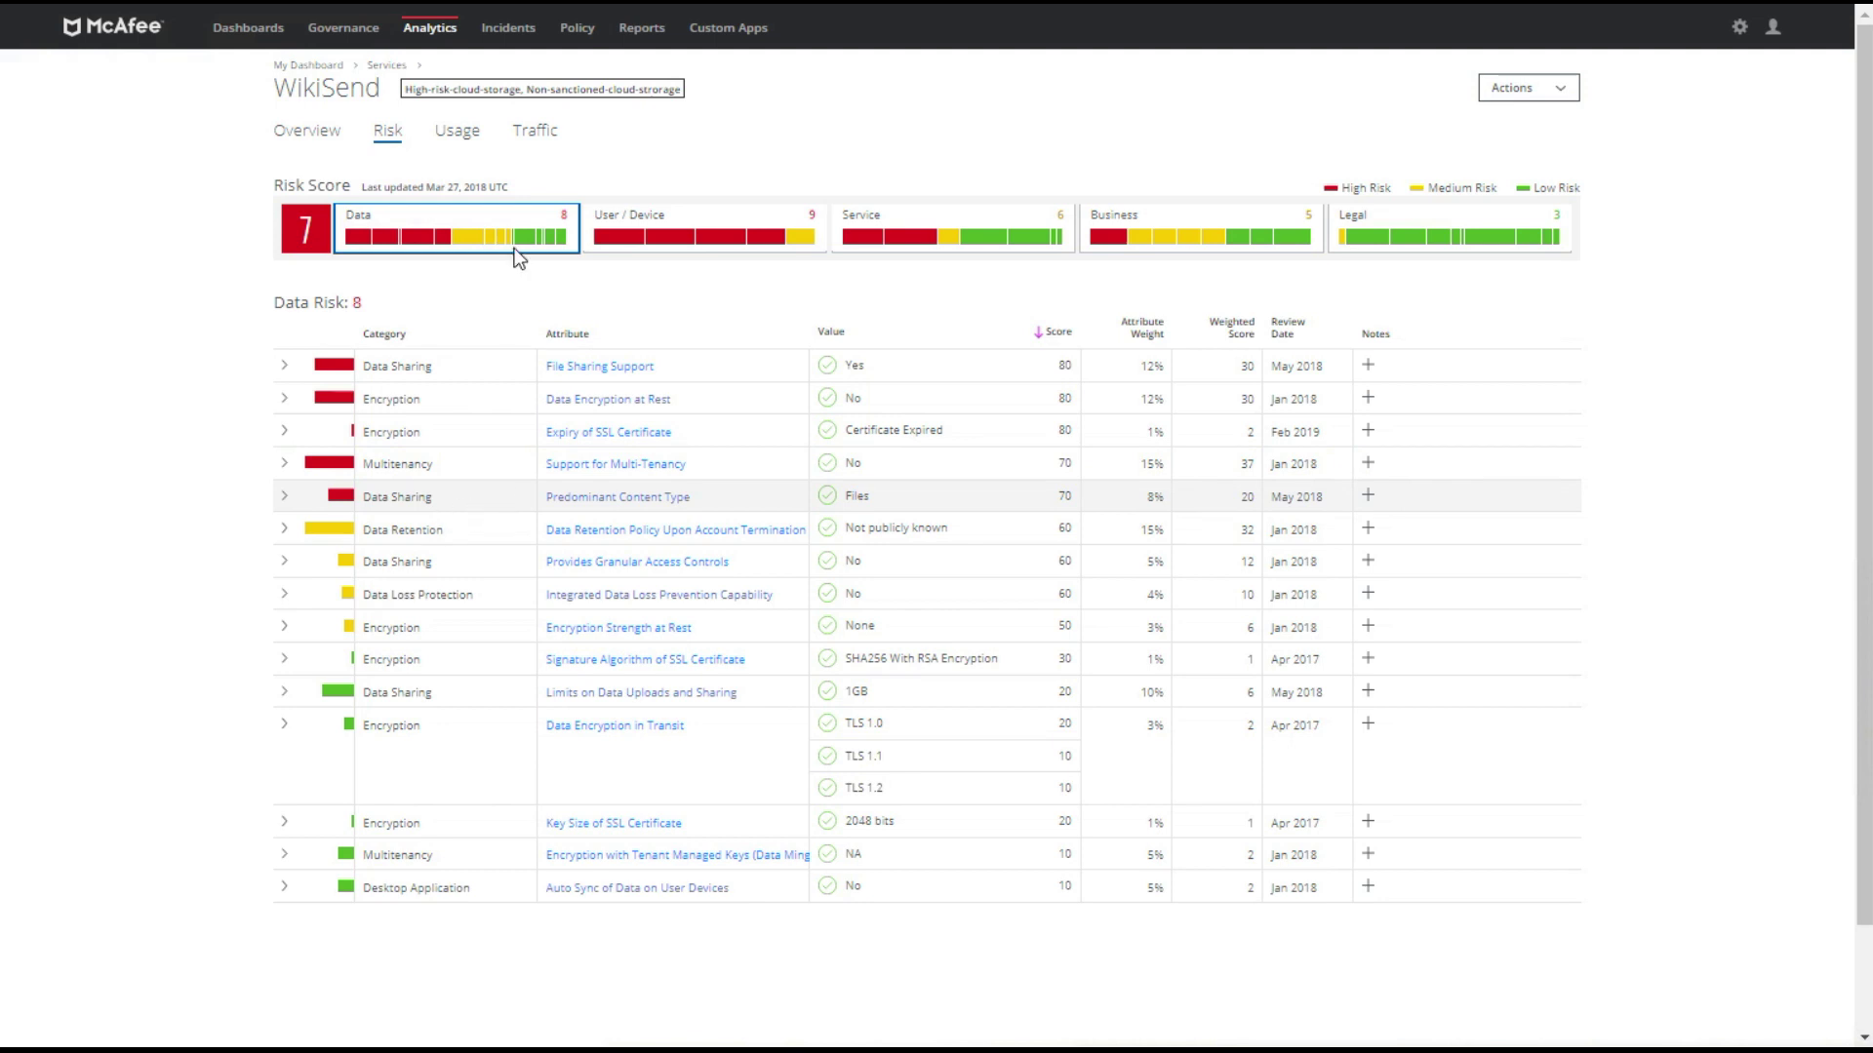
click(457, 148)
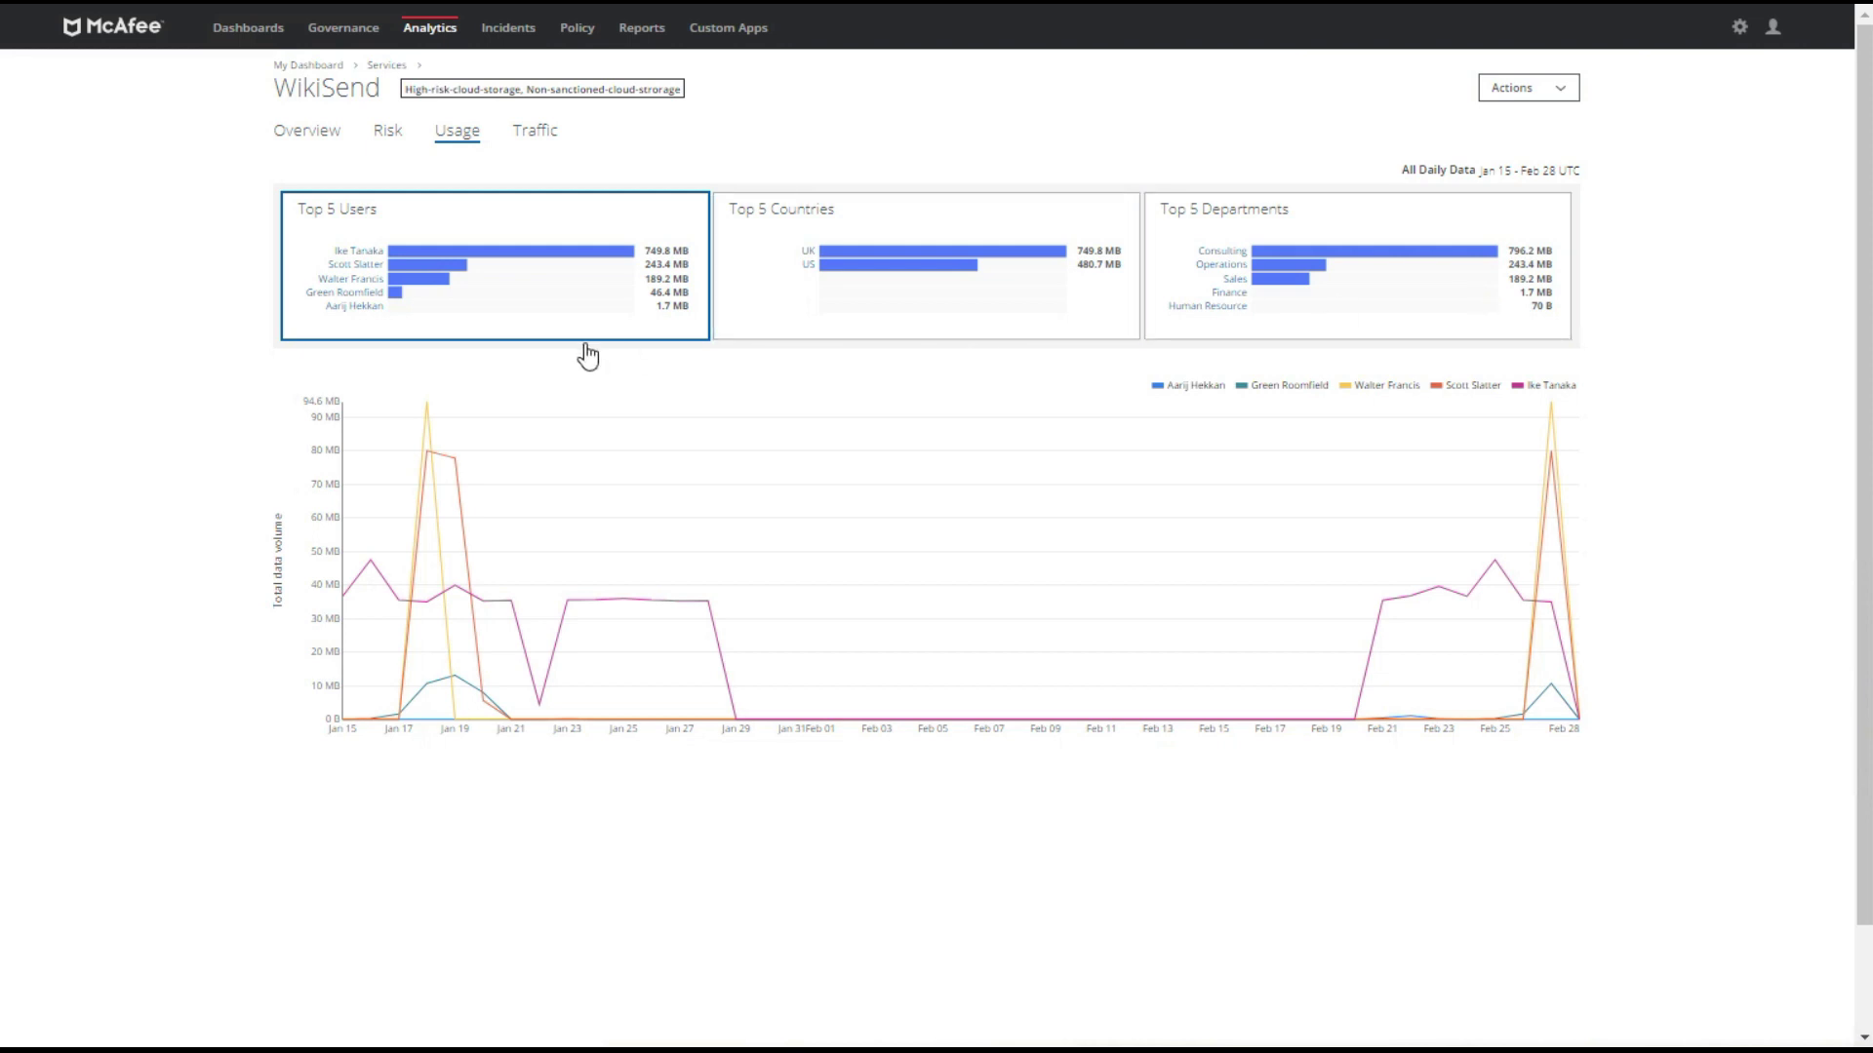
Step: Open WikiSend's traffic details from its usage view
click(530, 130)
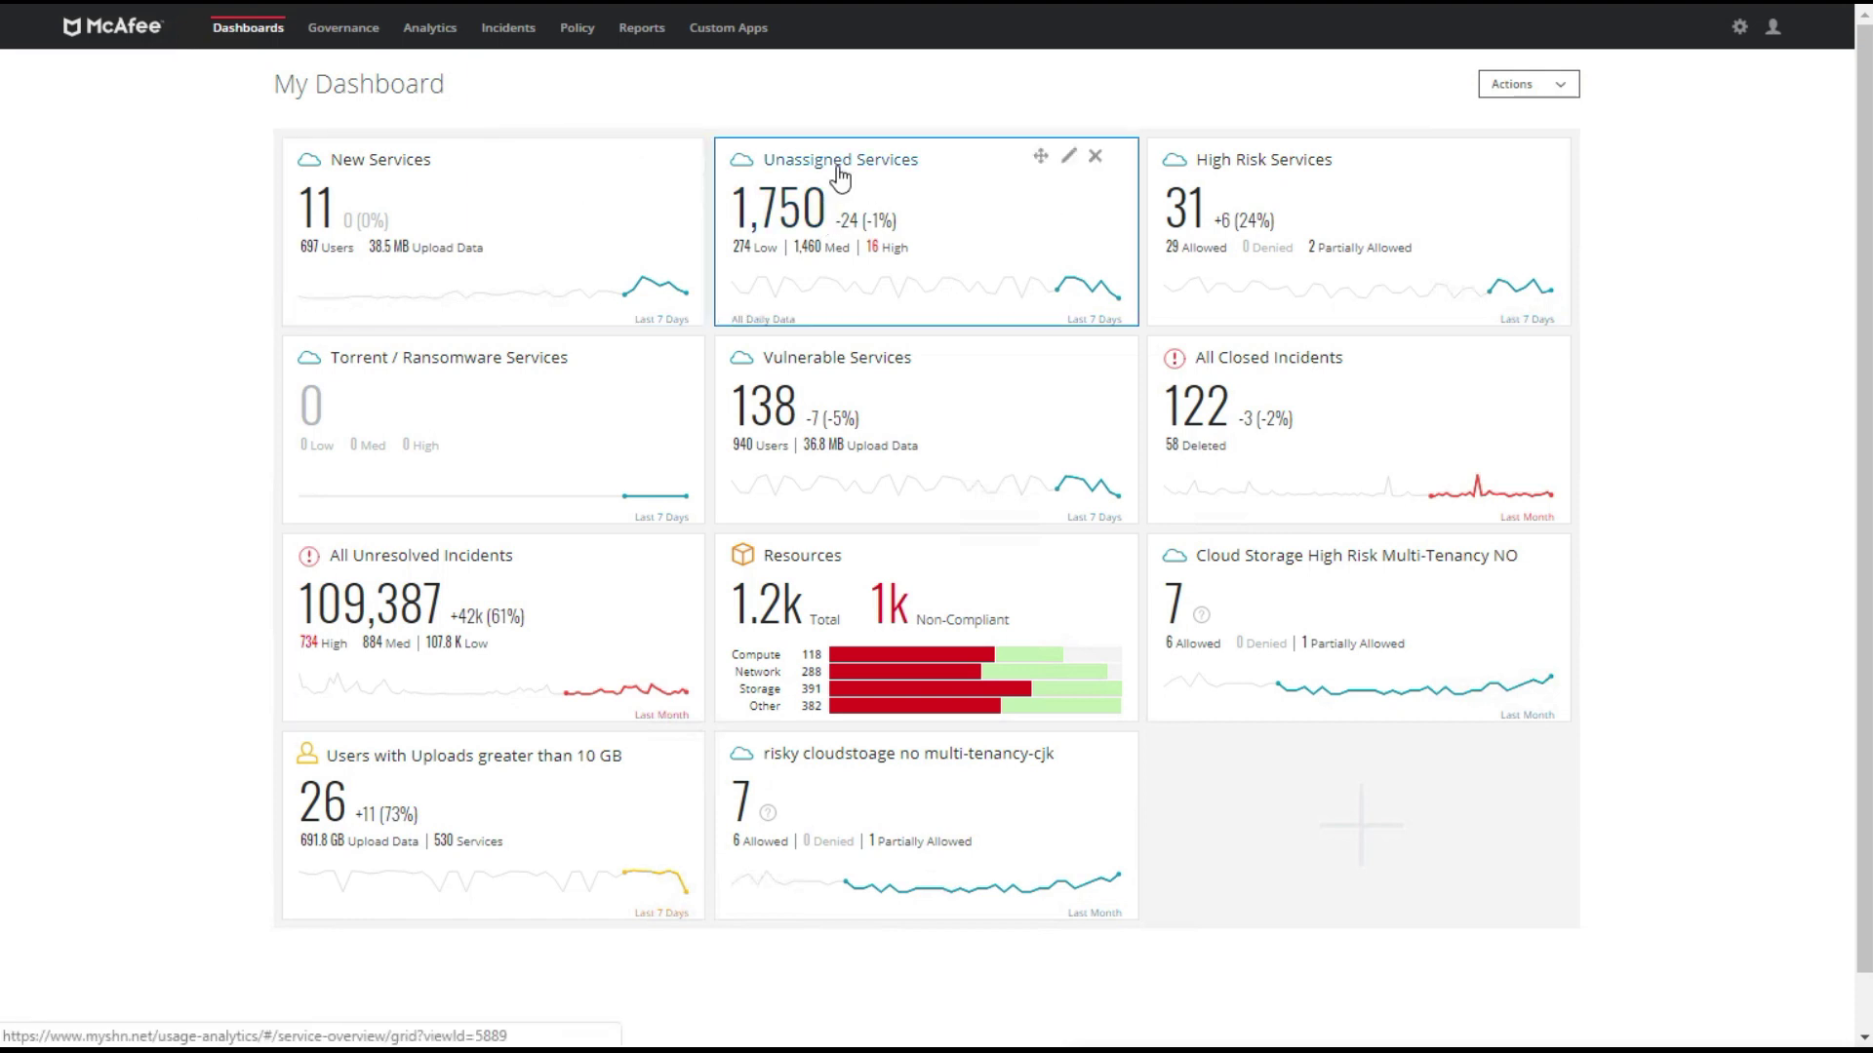
Step: Open the 1,750 unassigned services from the dashboard's Unassigned Services tile
click(837, 173)
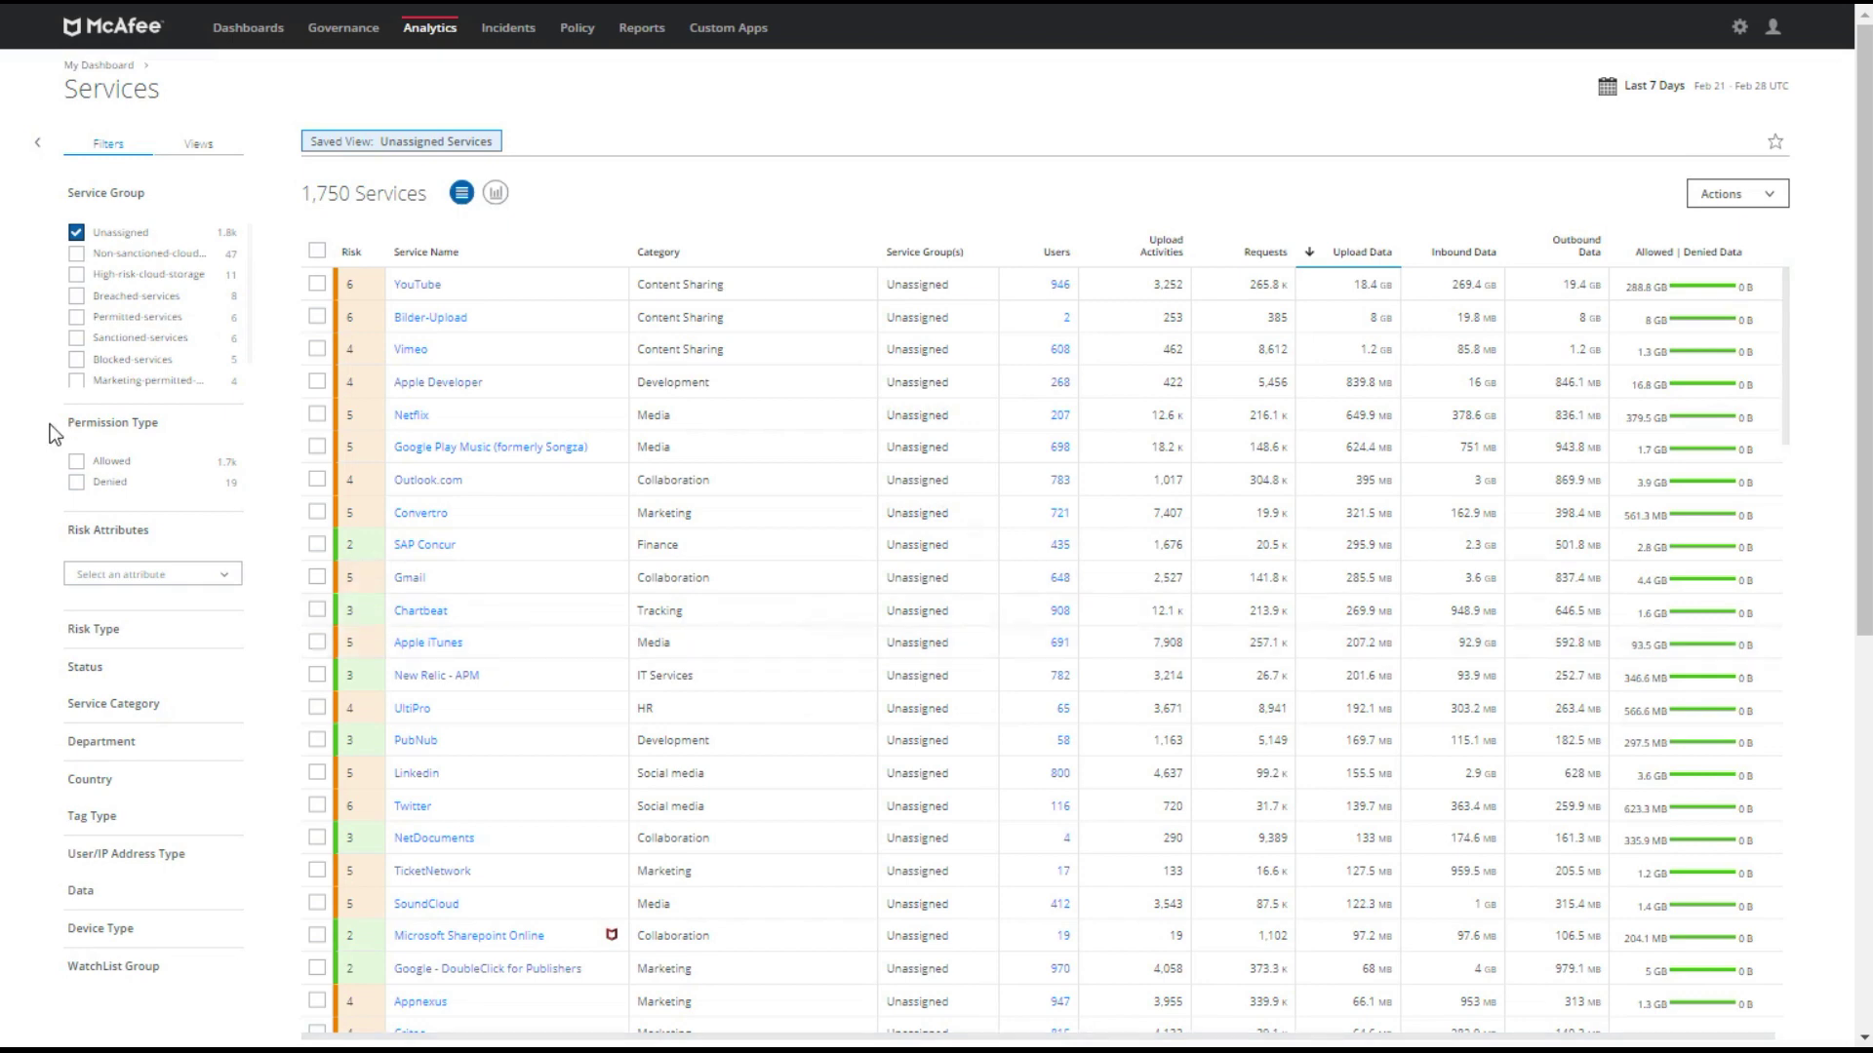
Step: Switch the Service Group filter from Unassigned to High-risk-cloud-storage, leaving 11 services
click(76, 275)
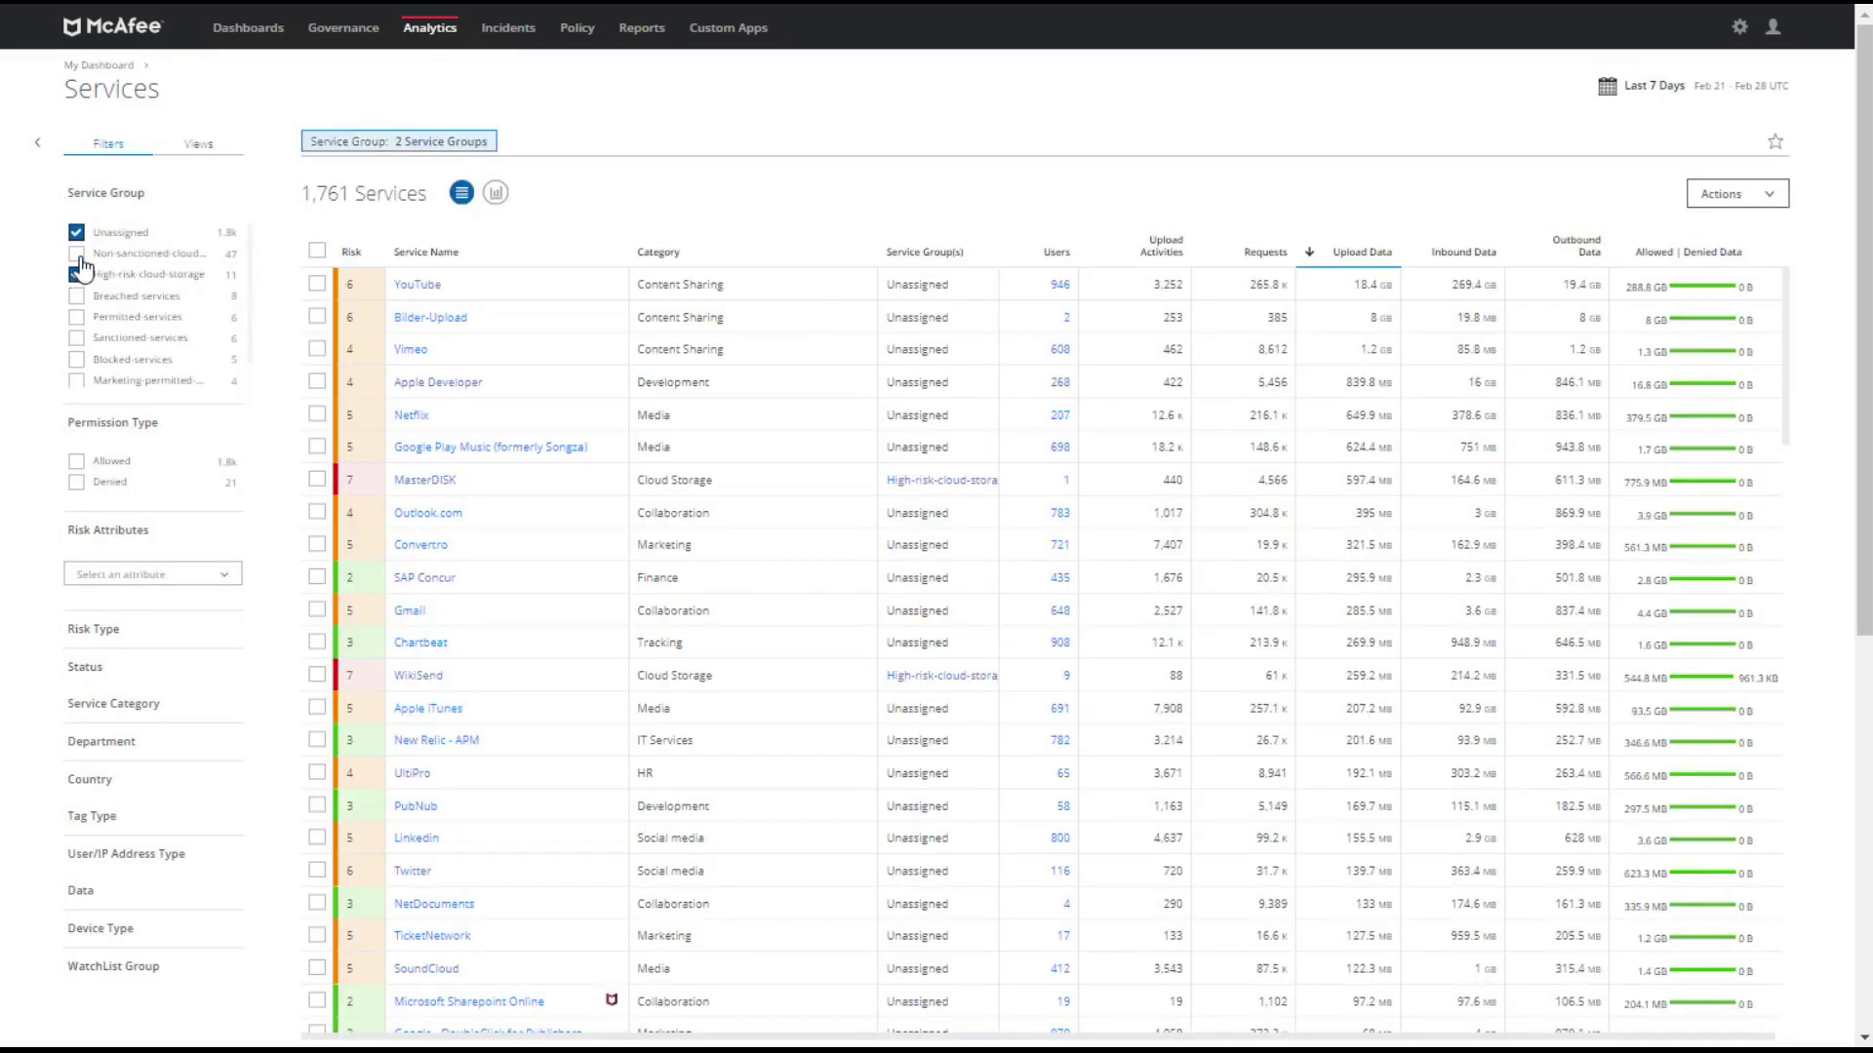
click(77, 233)
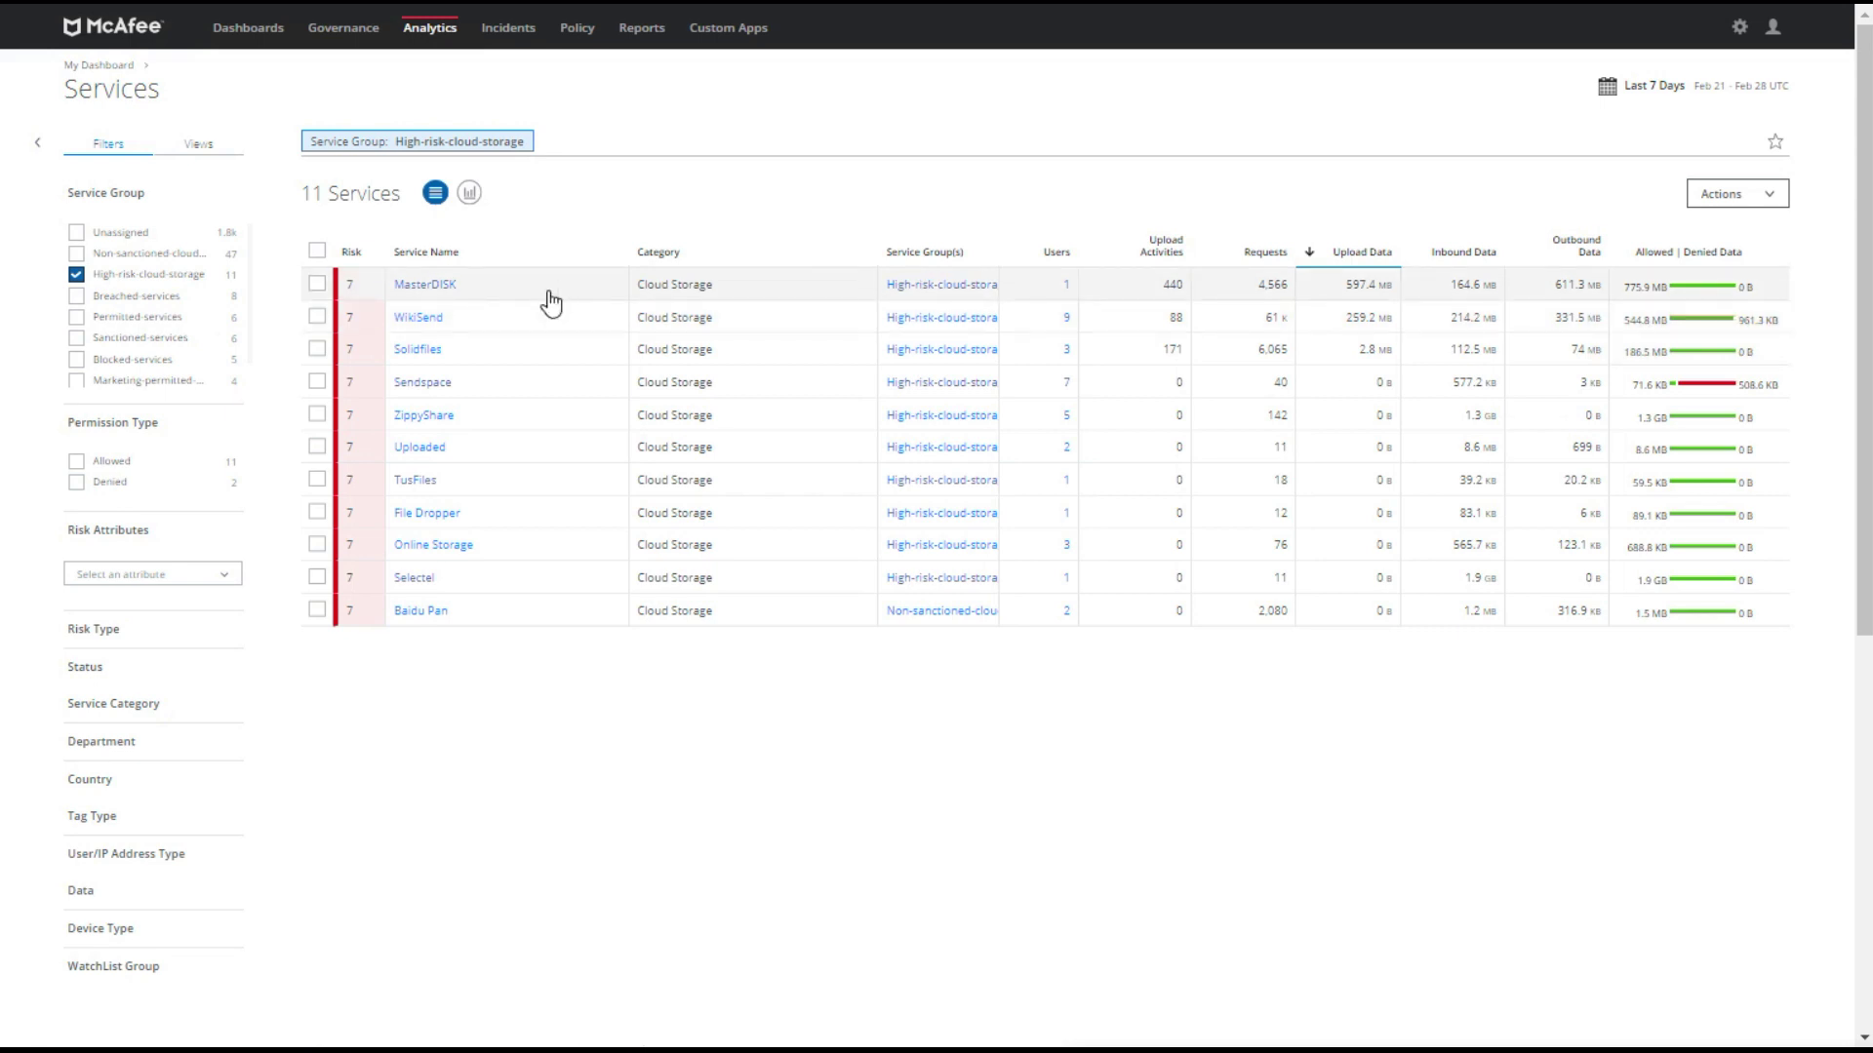
mouse_move(363, 42)
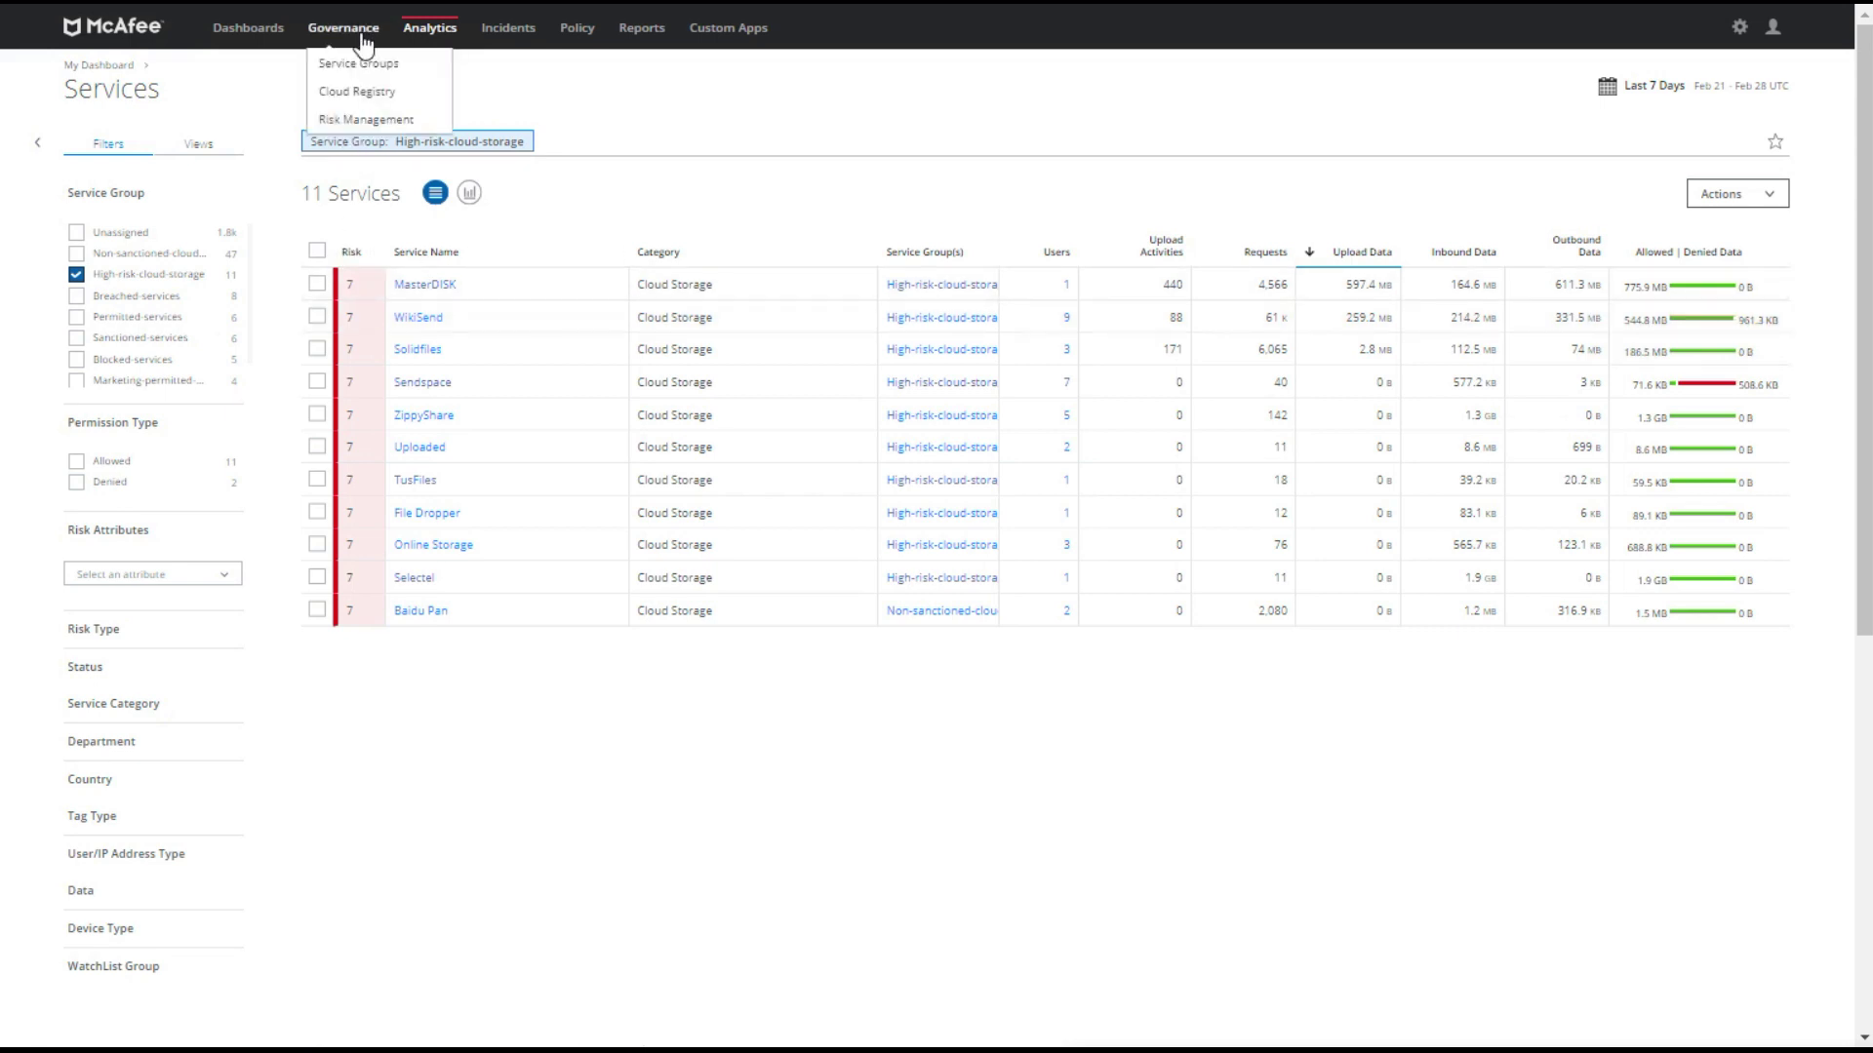
Step: Open the High-risk-cloud-storage group for editing under Governance > Service Groups
click(361, 65)
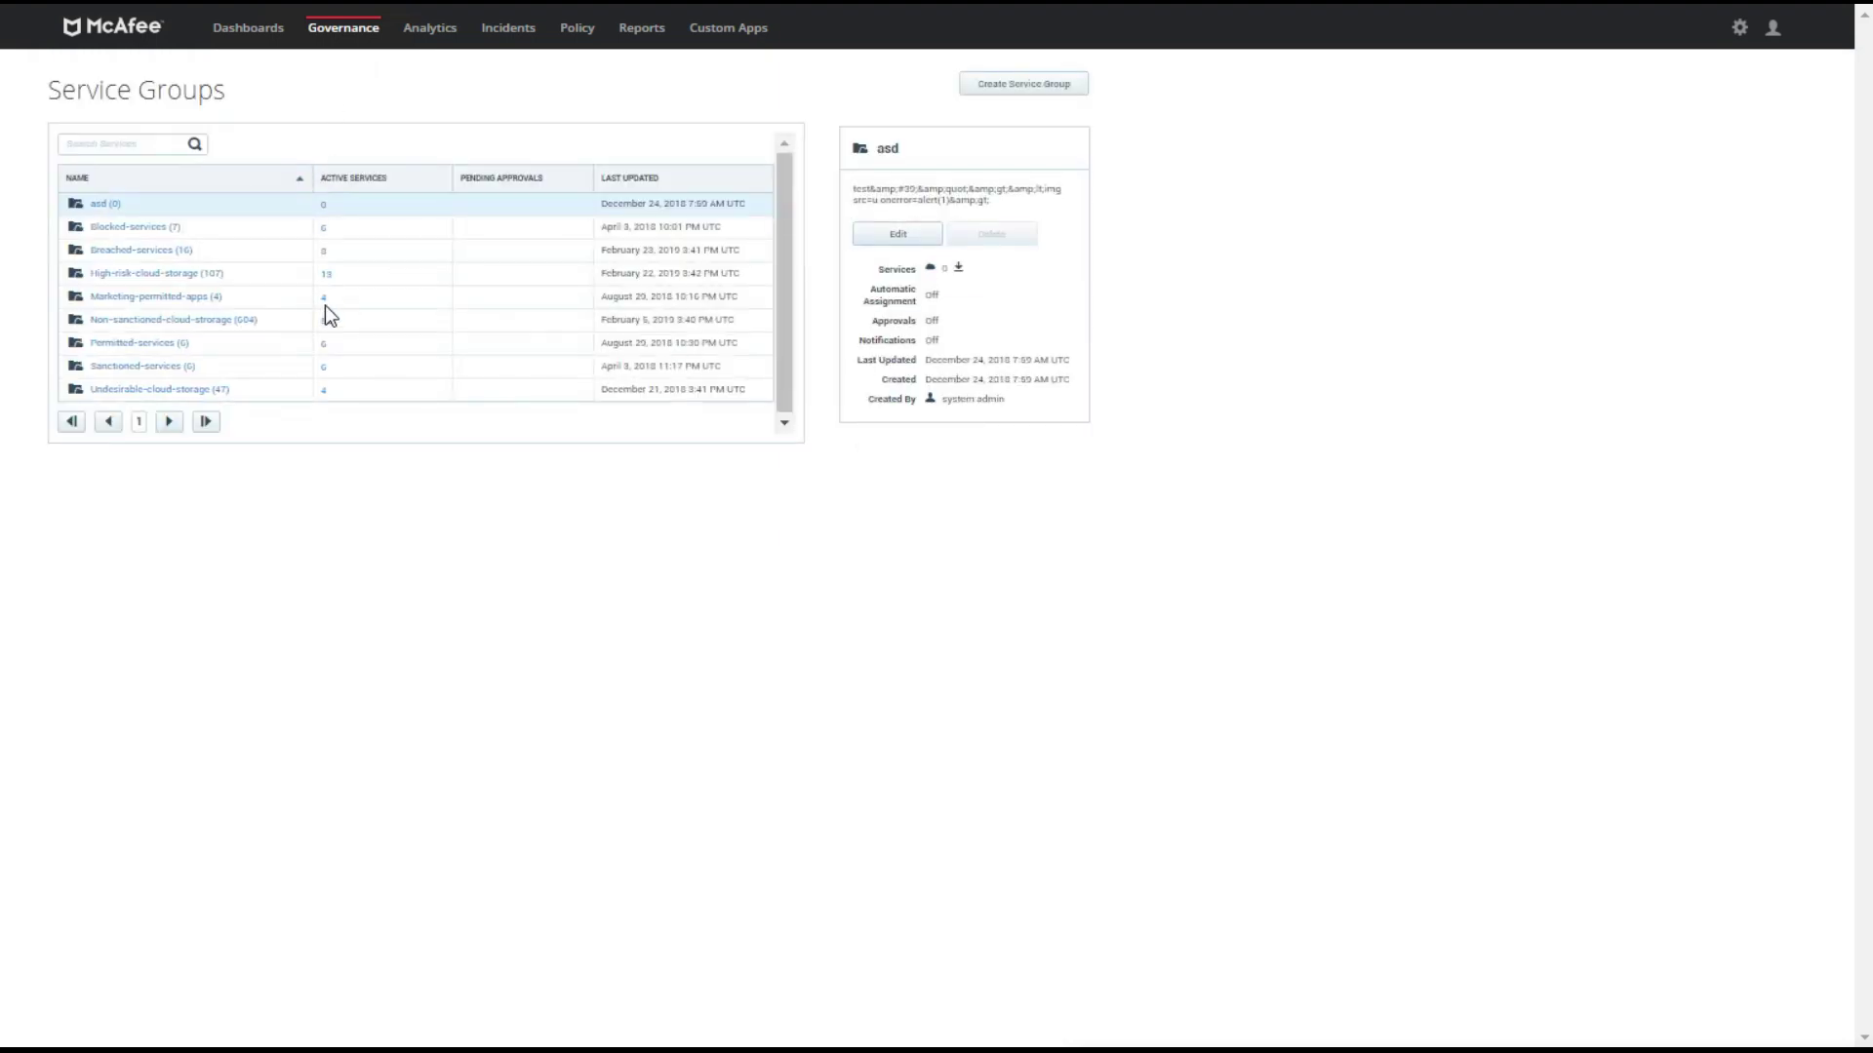
click(179, 277)
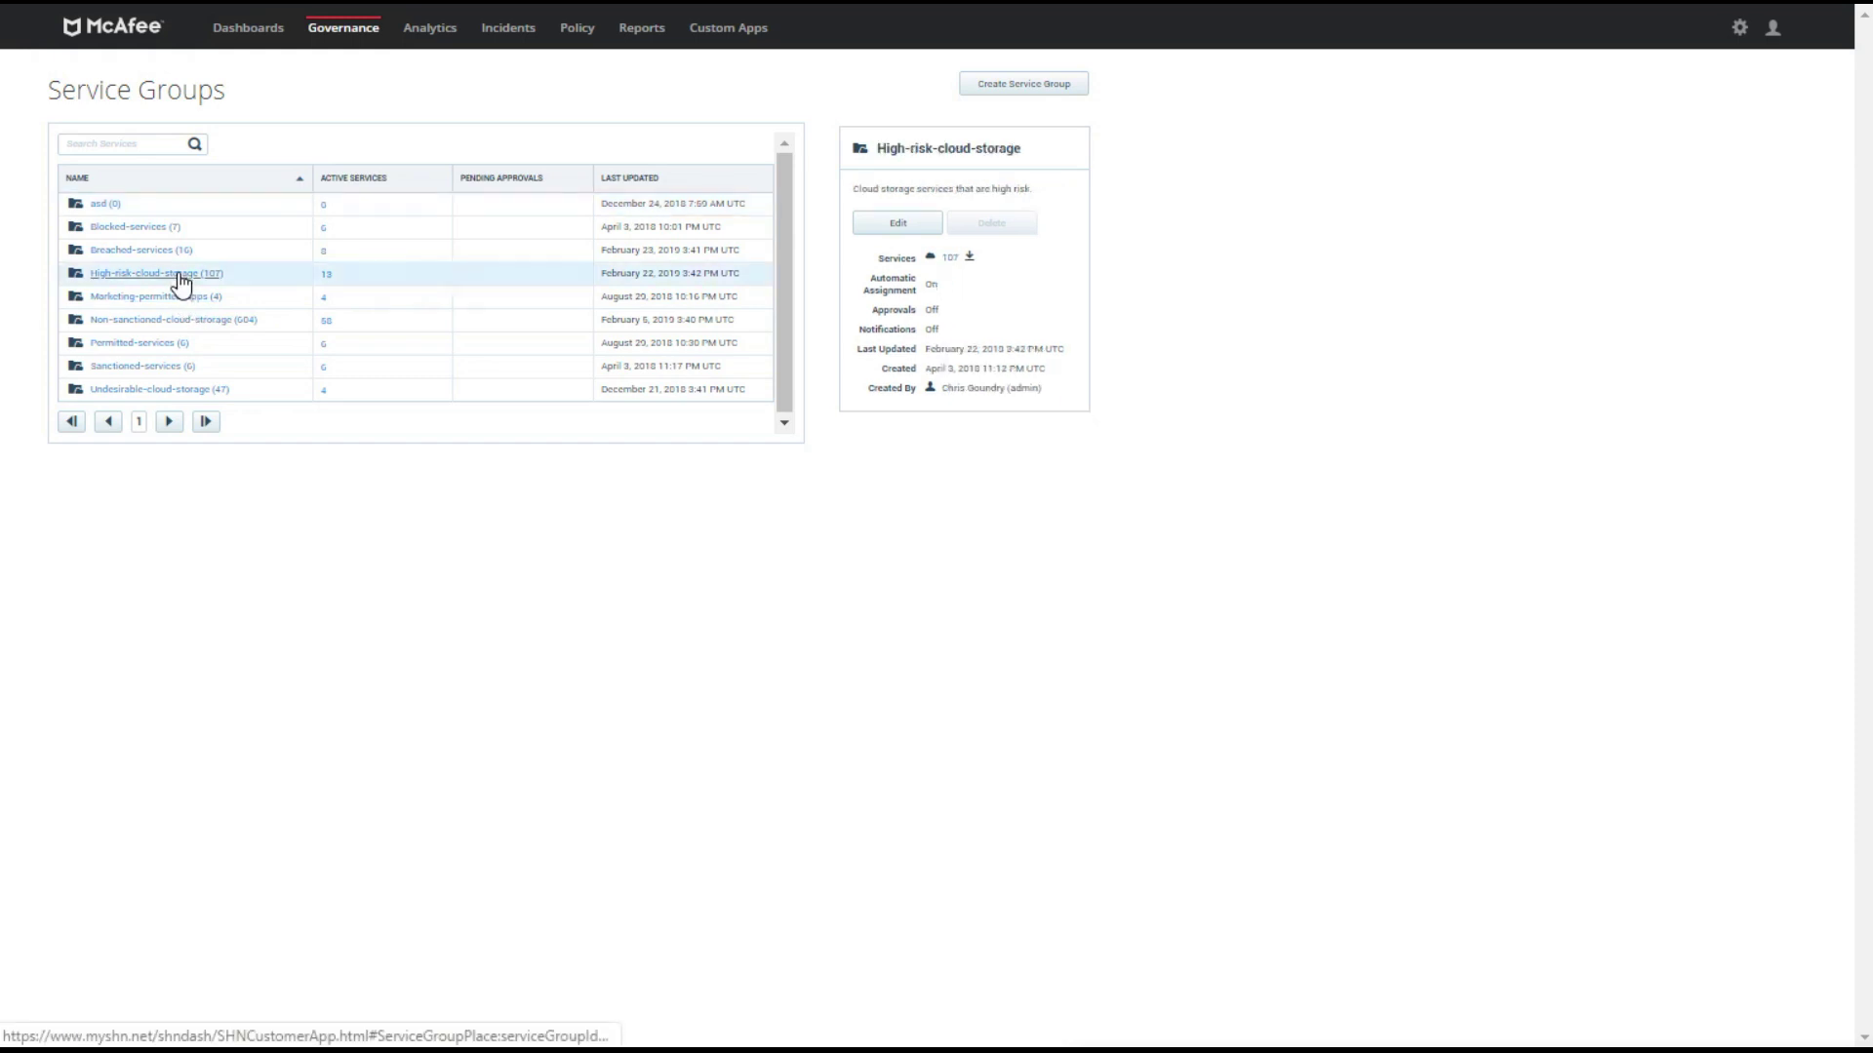
click(179, 277)
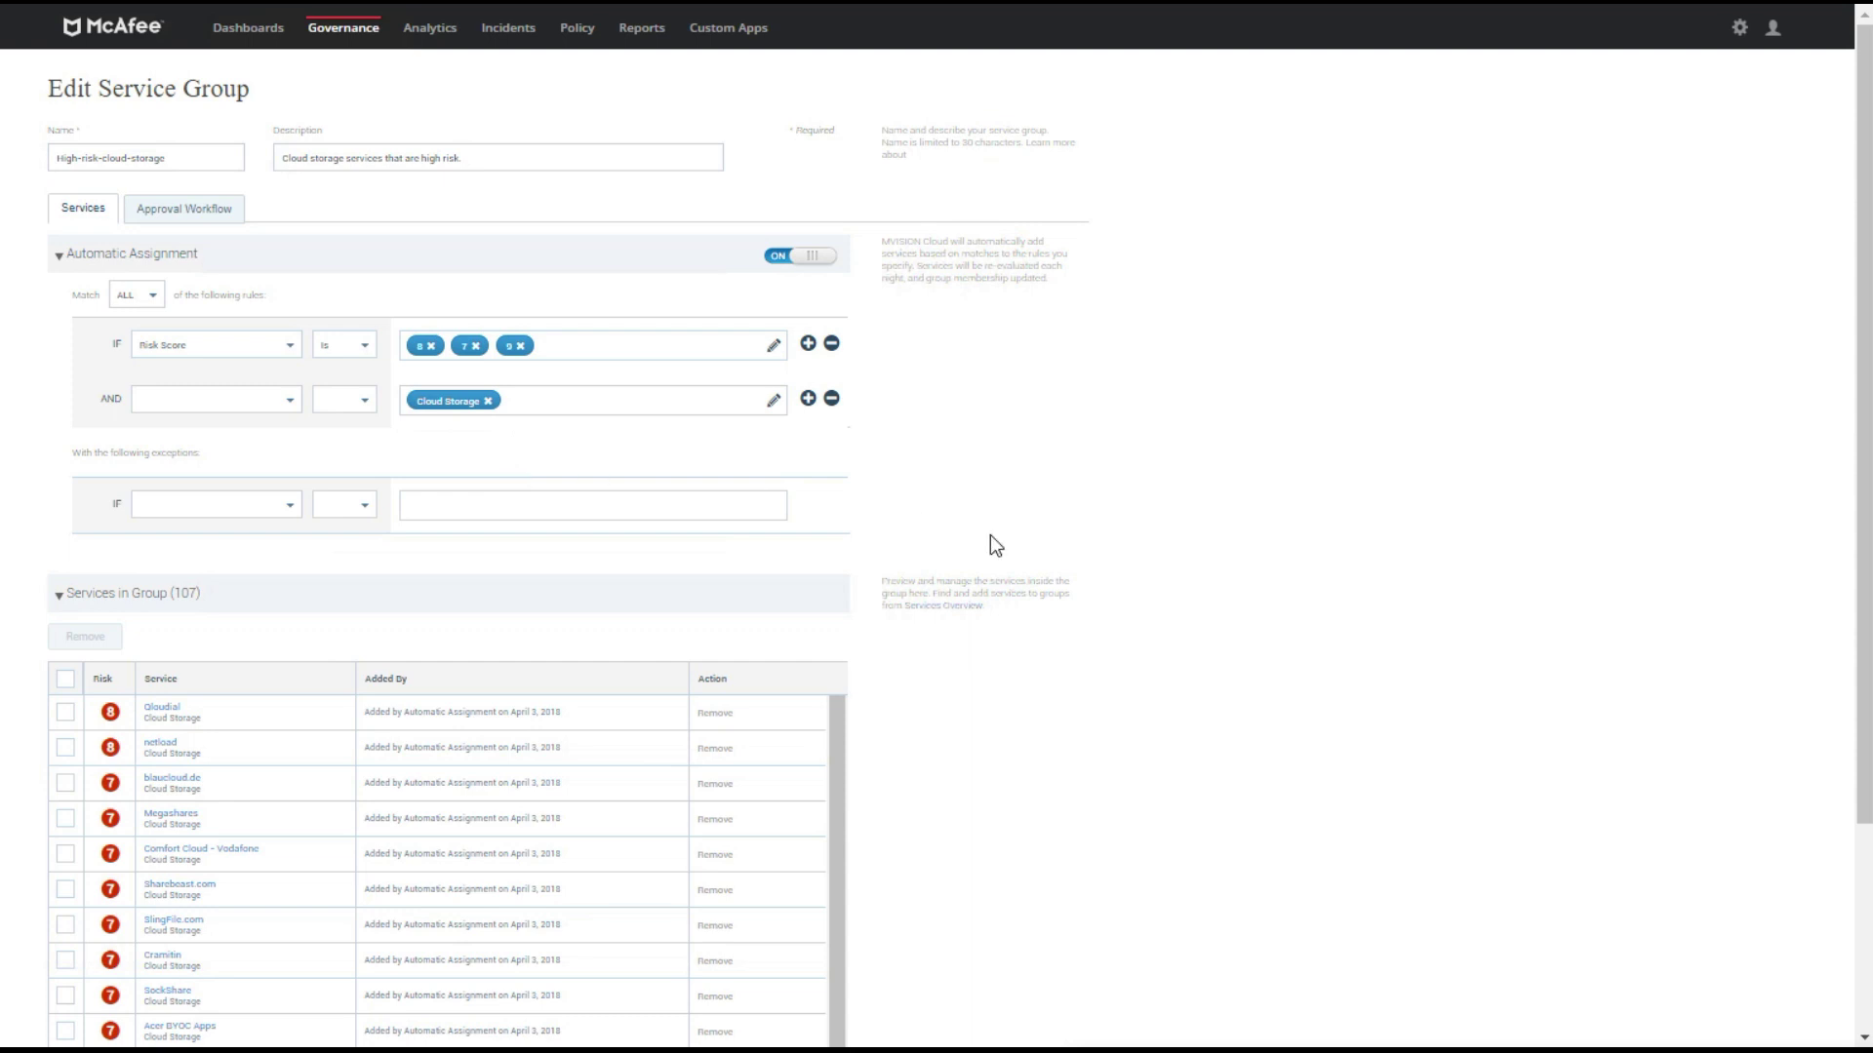
Step: Scroll through the 107 services in the High-risk-cloud-storage group
scroll(991, 537, down, 3)
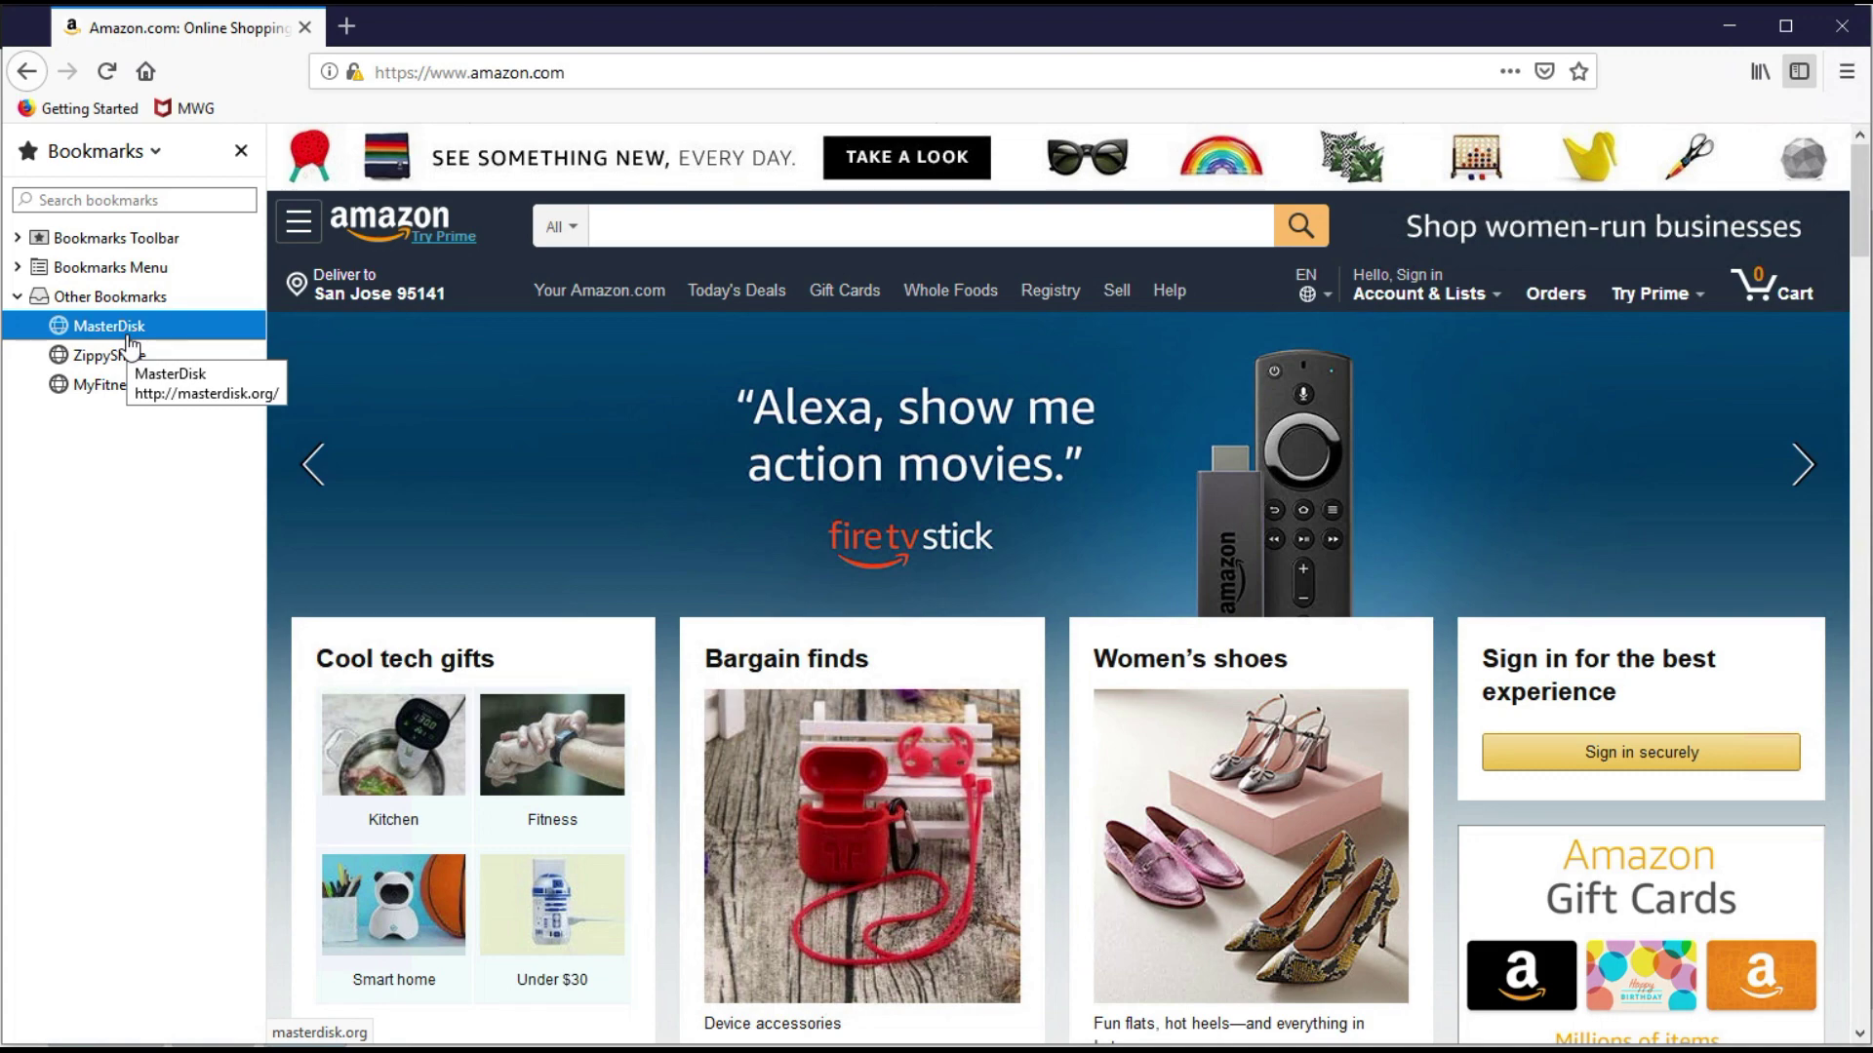
Step: Open the MasterDisk bookmark to see the Web Gateway's High-Risk Cloud Service block page
click(129, 338)
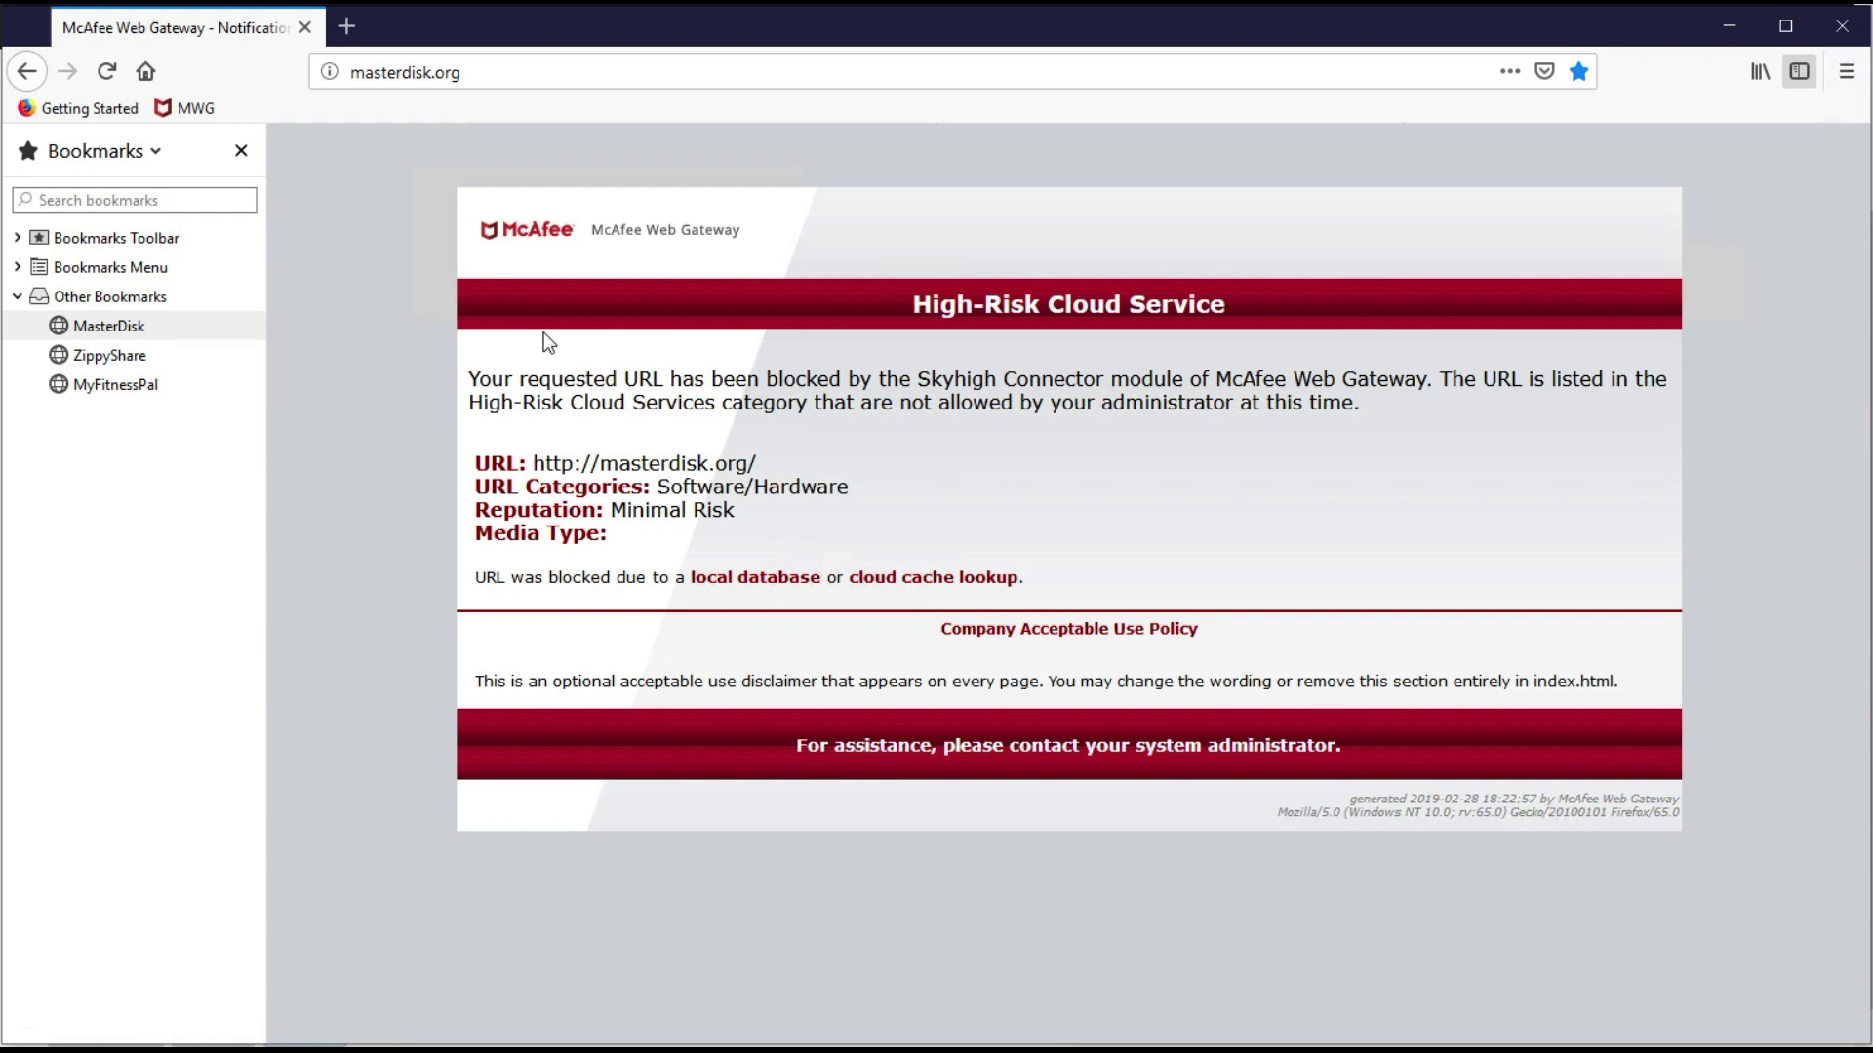
Step: Open the MyFitnessPal bookmark to trigger the Web Gateway breach warning
click(100, 392)
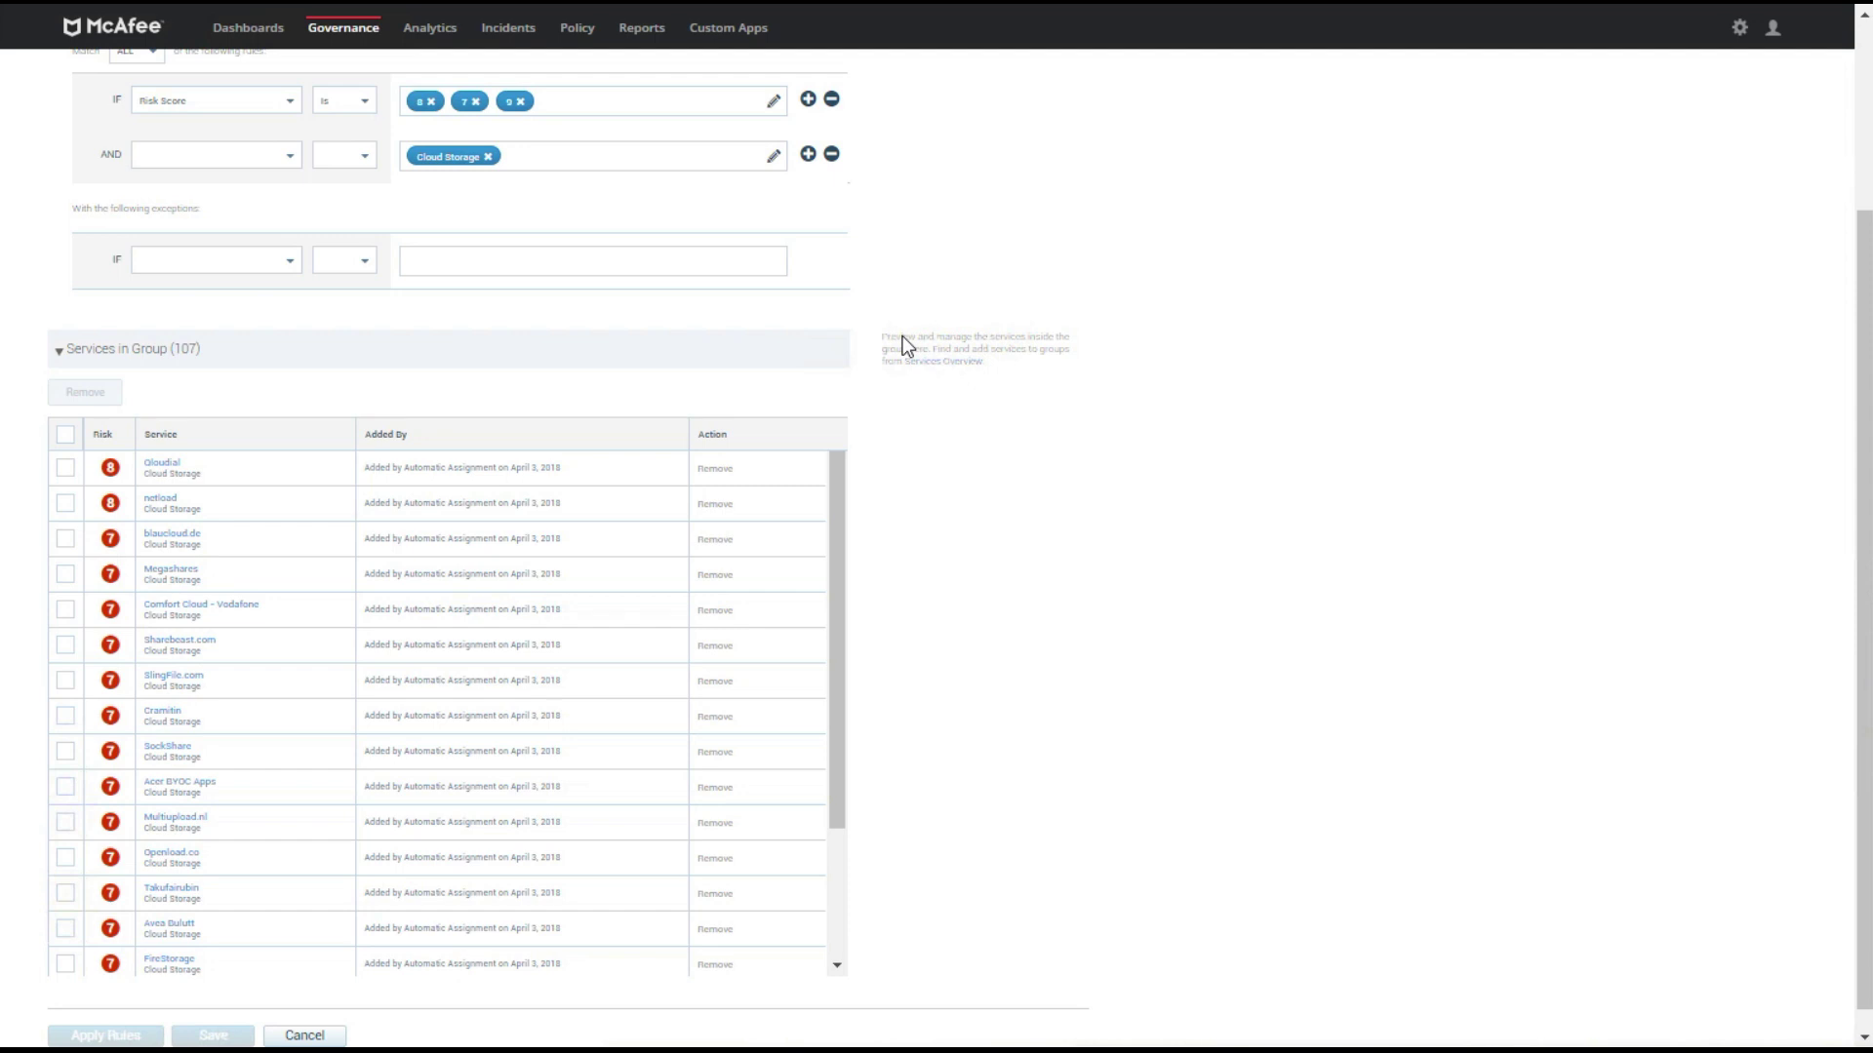
scroll(851, 372, down, 1)
scroll(850, 372, up, 3)
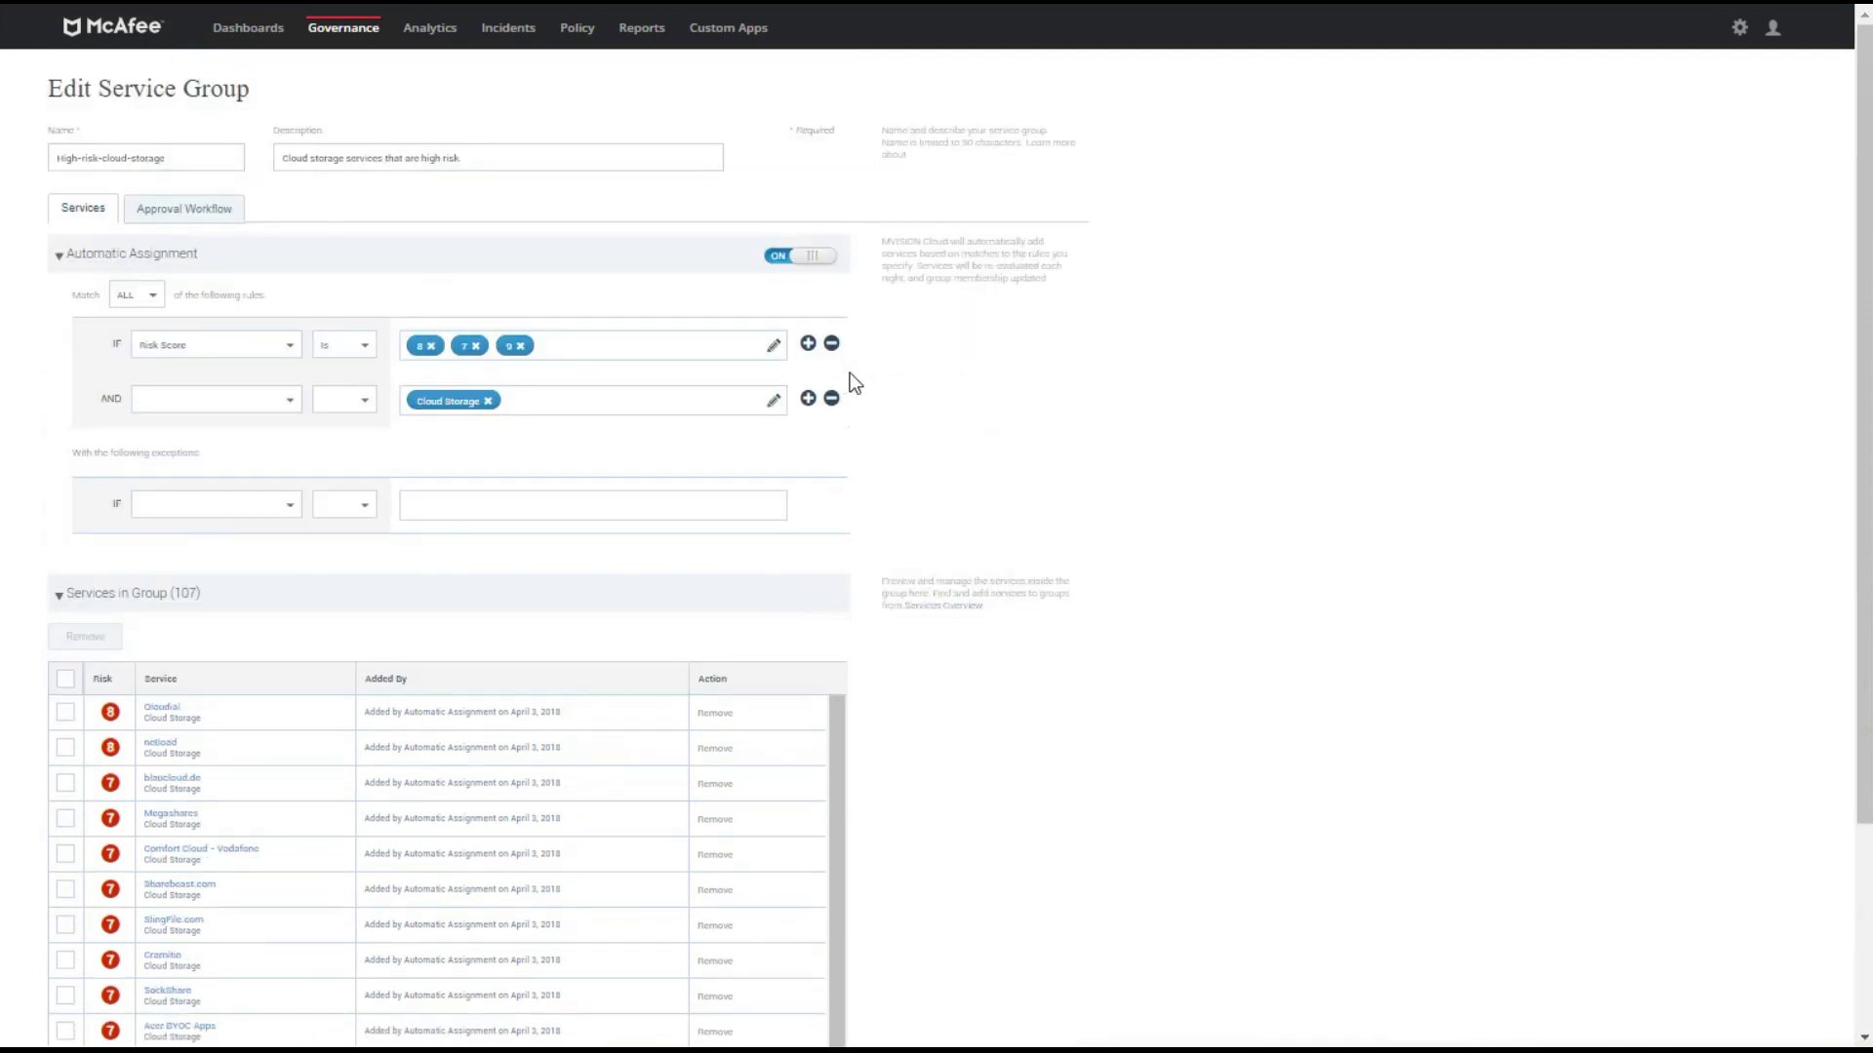